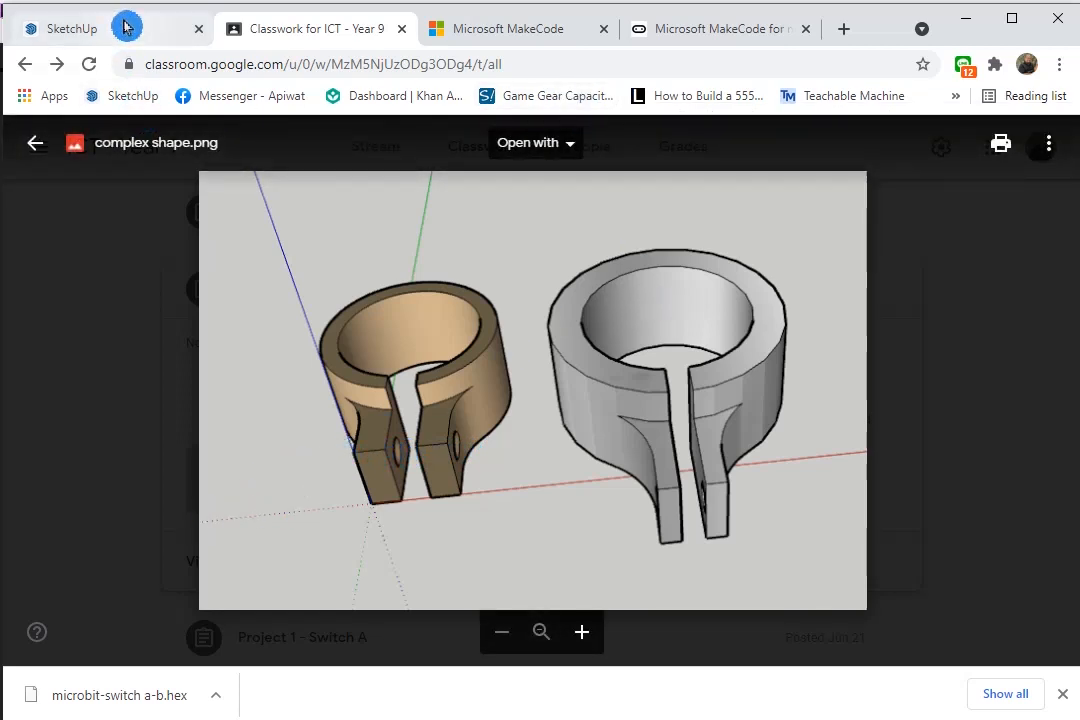
Open sketchup.com in a new browser tab and start modeling in the free web version
click(843, 29)
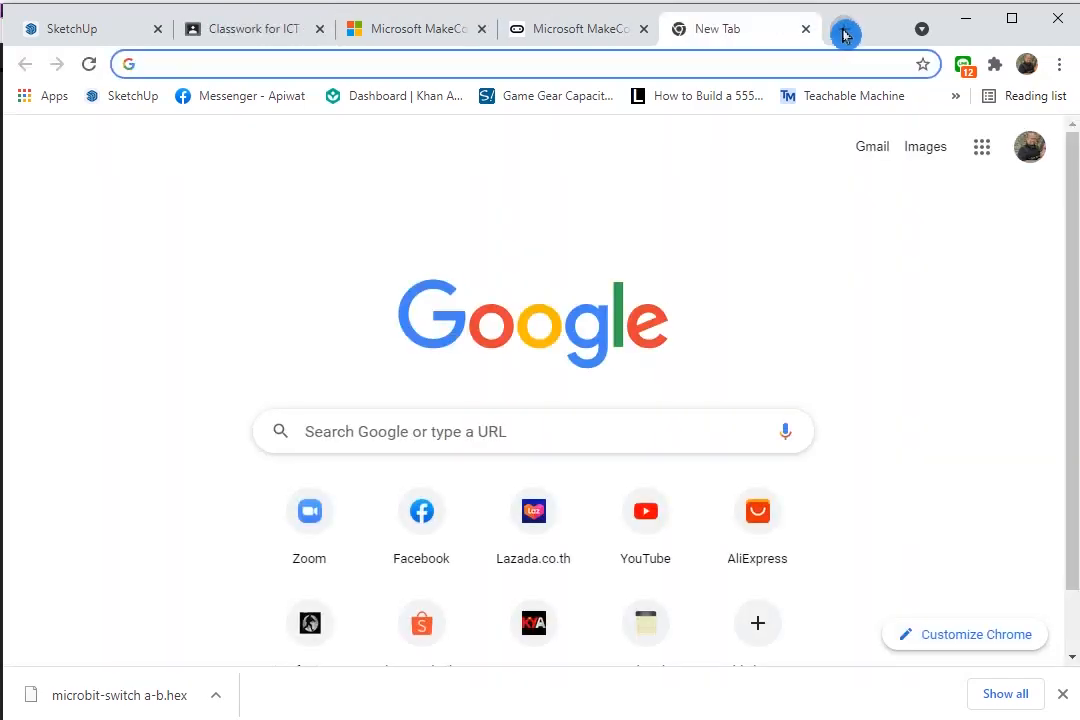
text(sketch)
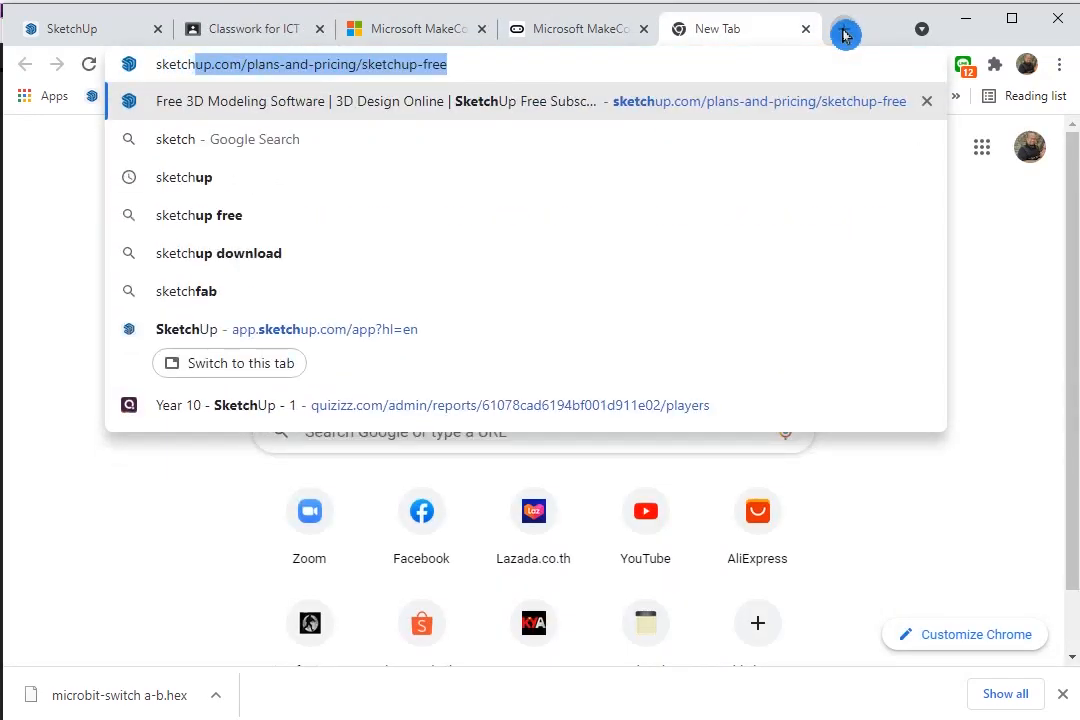
text(i)
key(BackSpace)
text(up)
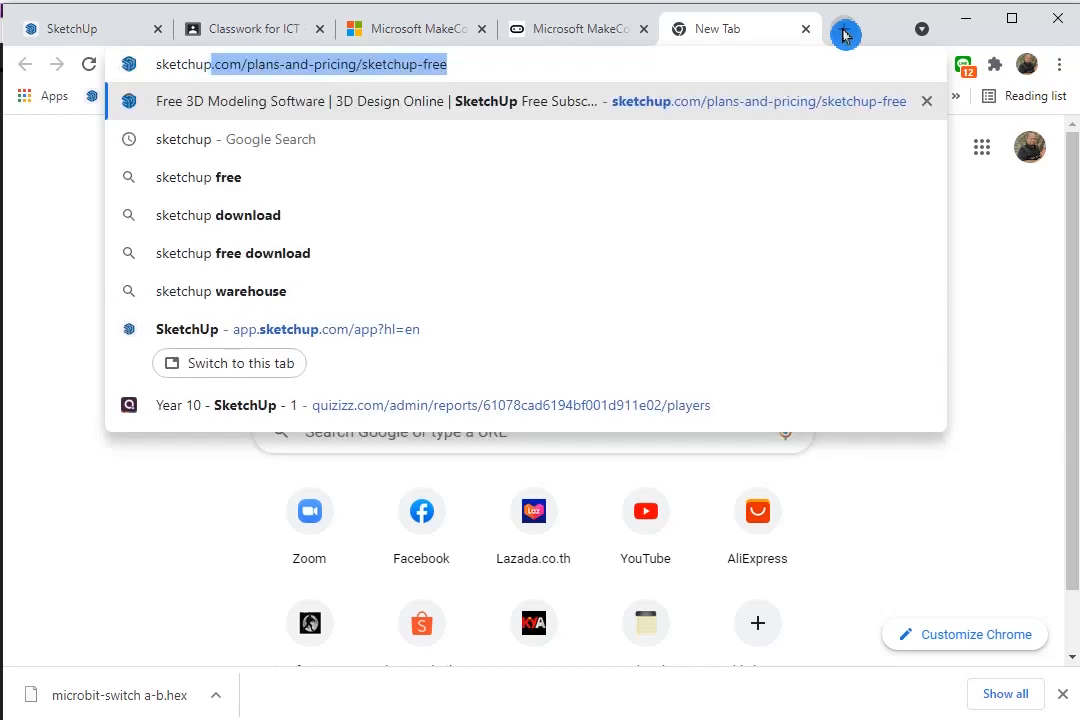
text(.com)
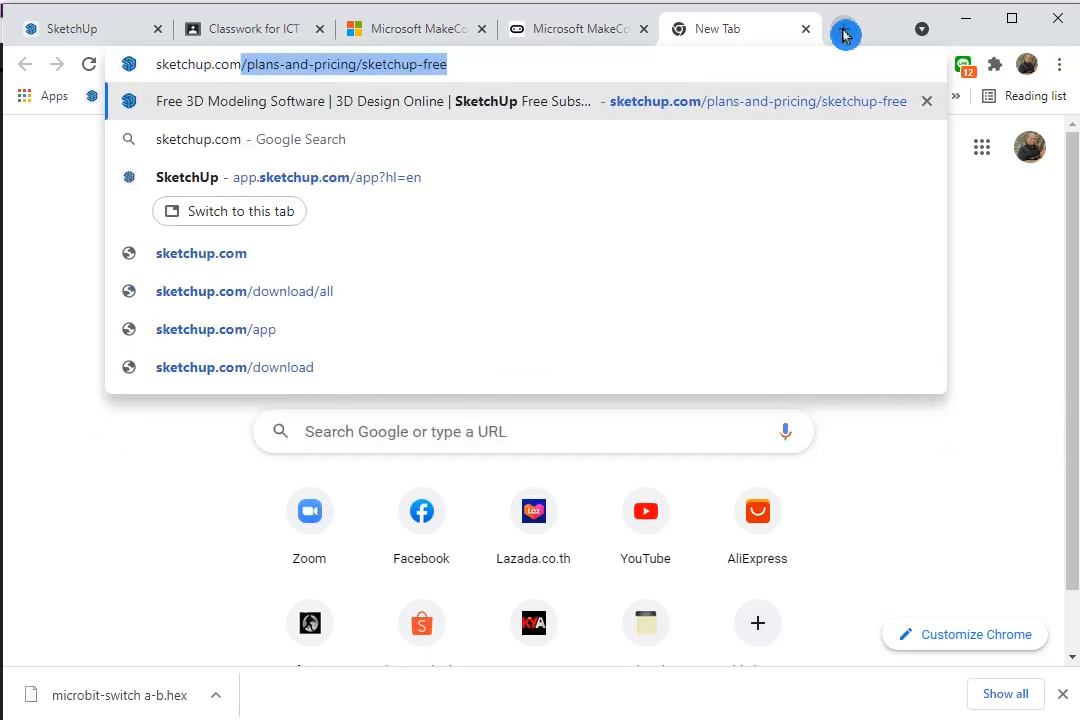
key(Return)
scroll(135, 289, down, 2)
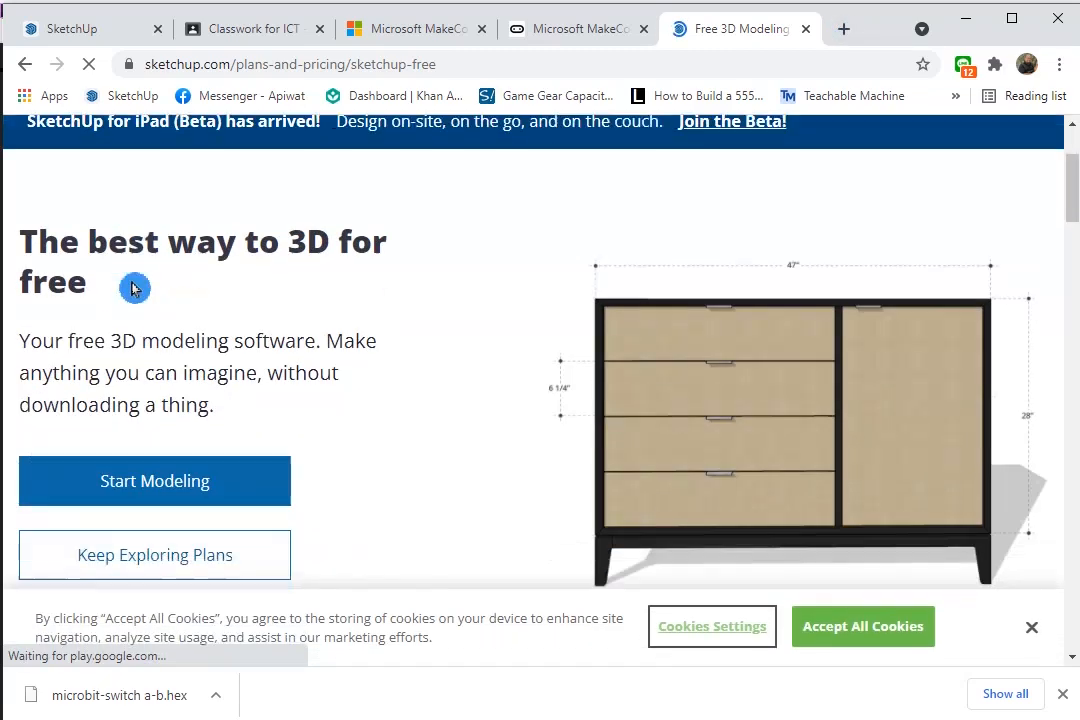
click(156, 464)
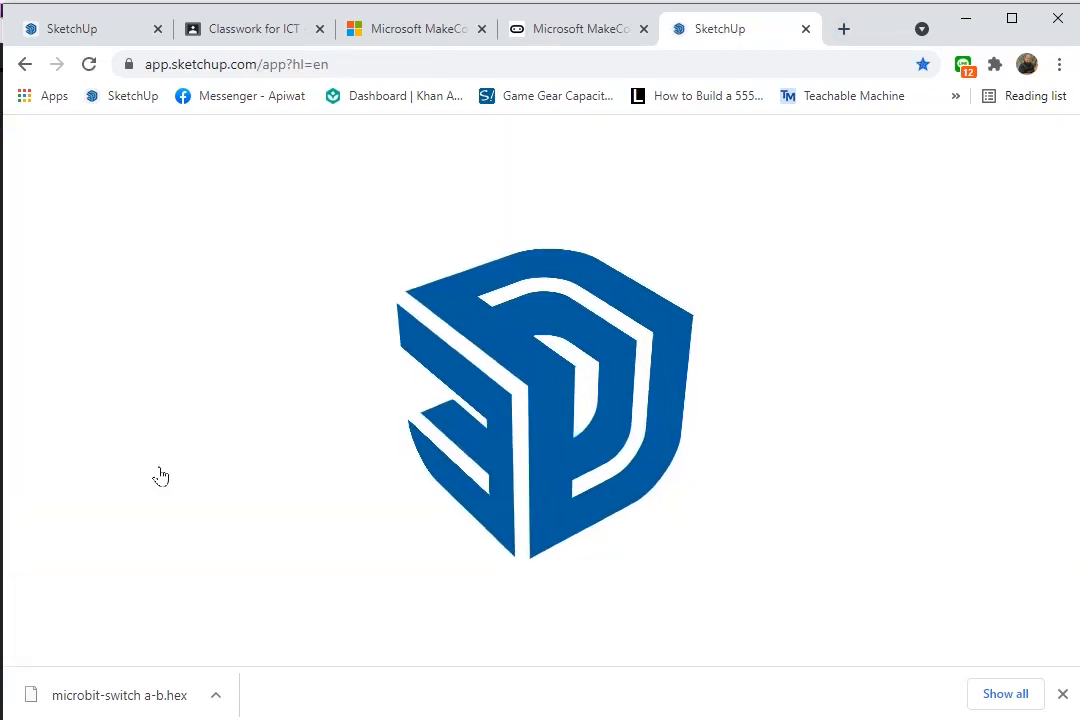
Close the newly opened modeling tab and switch to the already open SketchUp model "complex shape"
click(808, 29)
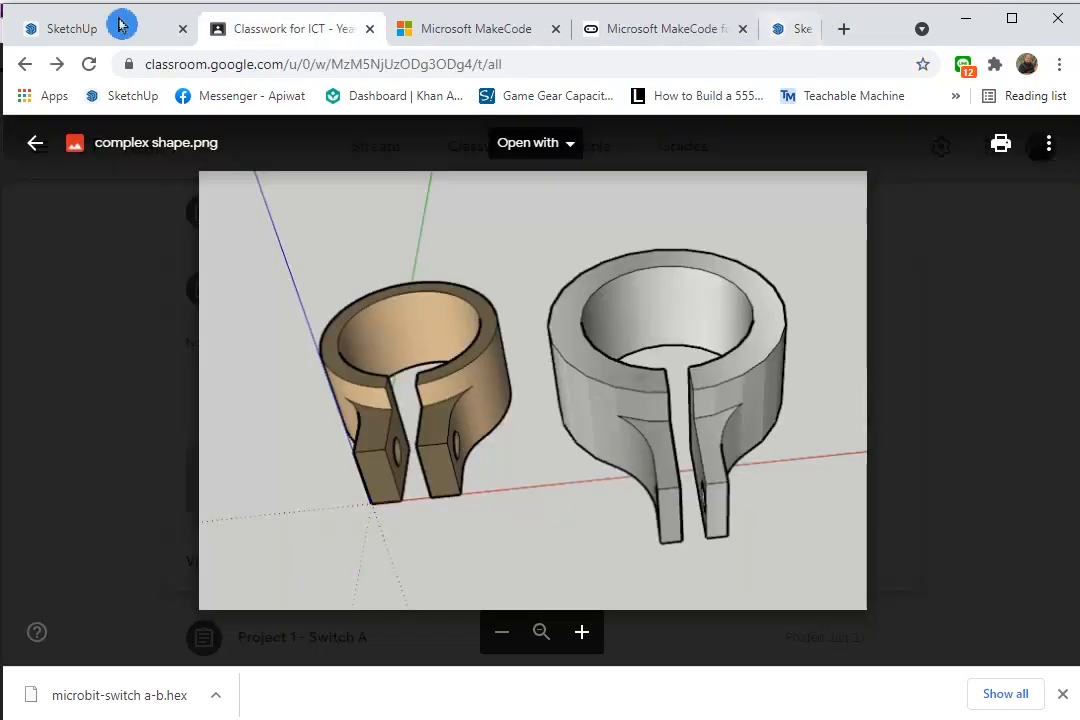
click(101, 26)
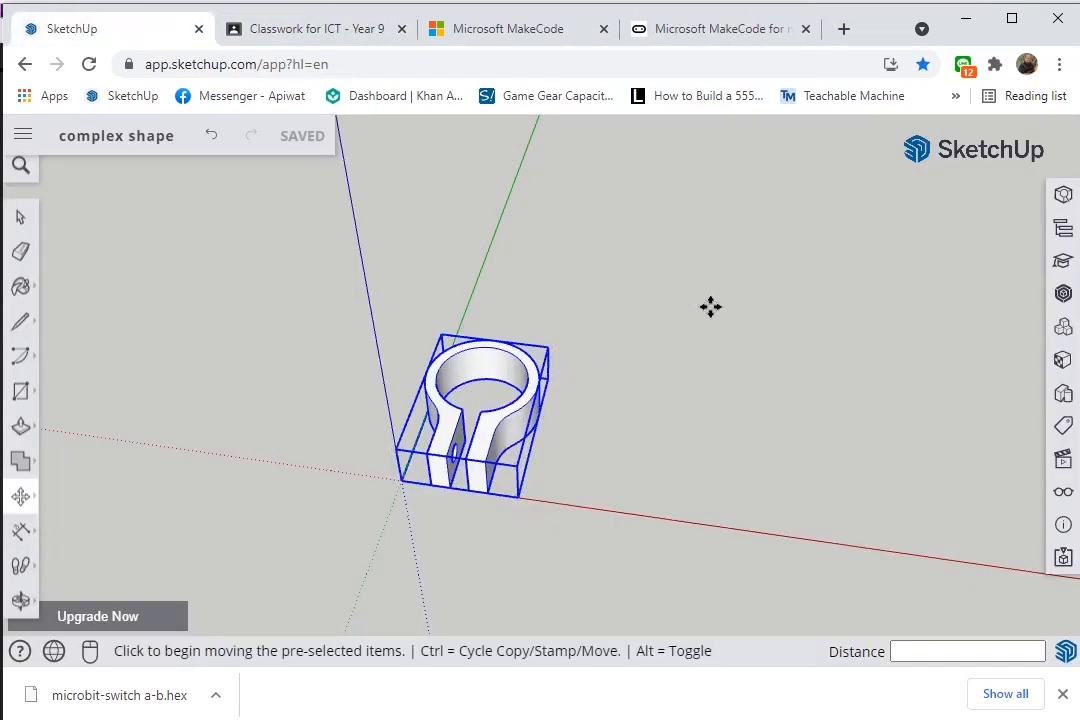
Try moving the finished clamp about 17 mm along the red axis and undo the move
click(625, 509)
scroll(488, 482, up, 1)
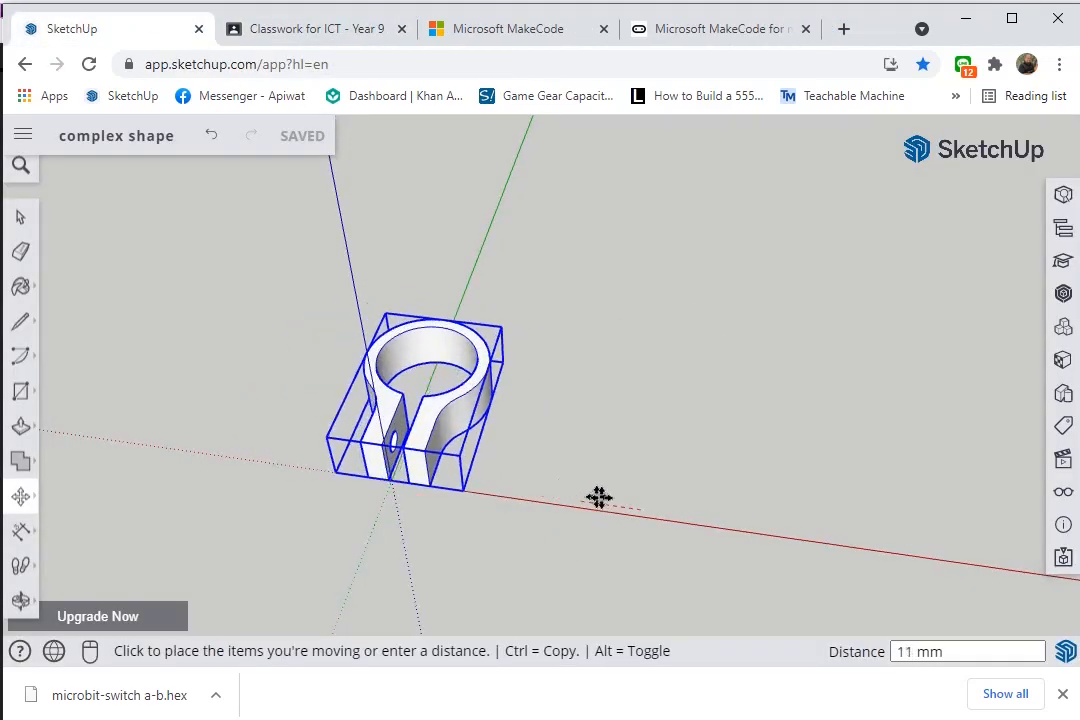
click(729, 503)
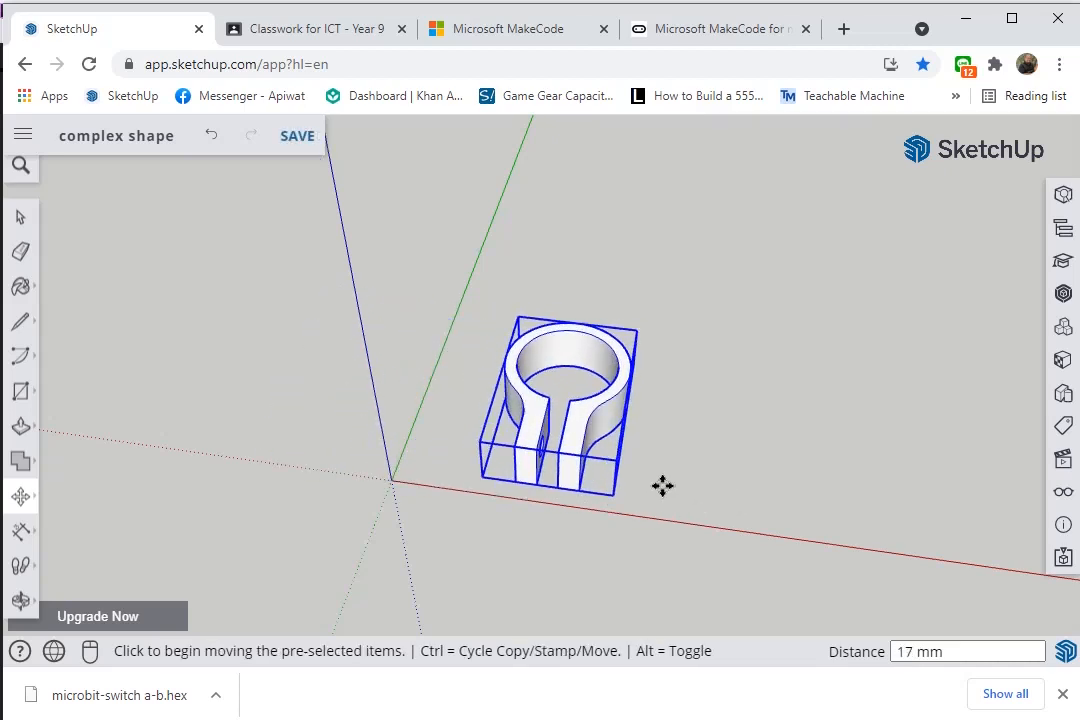
key(ctrl+z)
scroll(526, 469, up, 2)
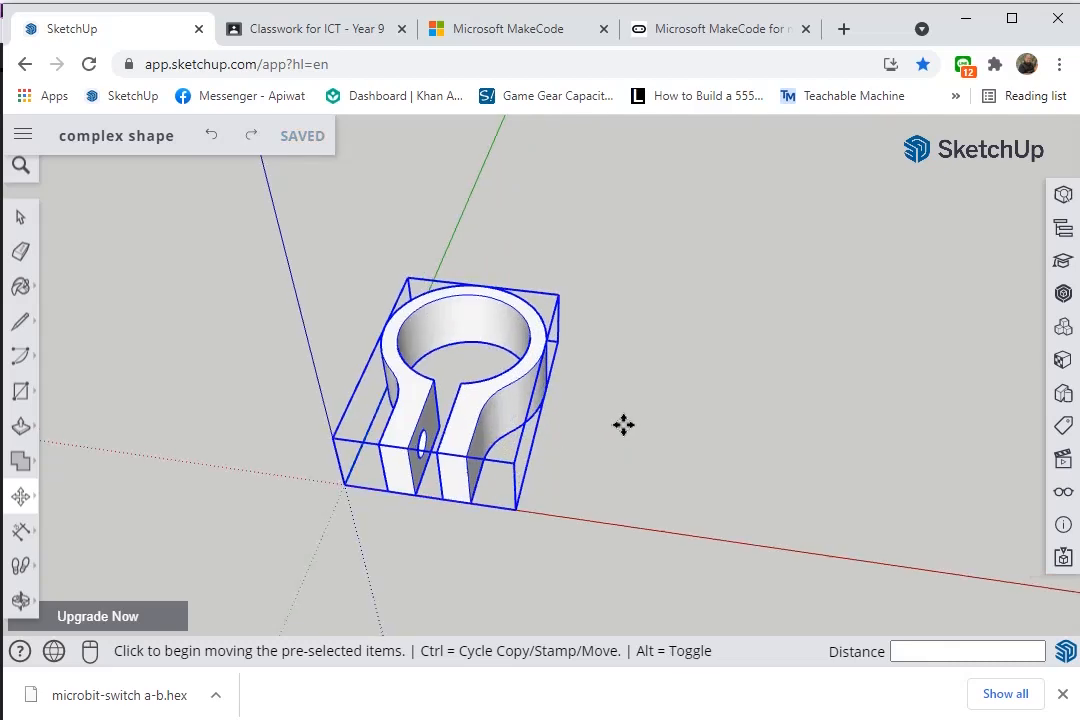
Deselect the finished clamp and examine its ring, slotted arms and bolt hole from several sides
key(space)
click(781, 458)
middle_drag(781, 458, 594, 394)
scroll(549, 523, up, 3)
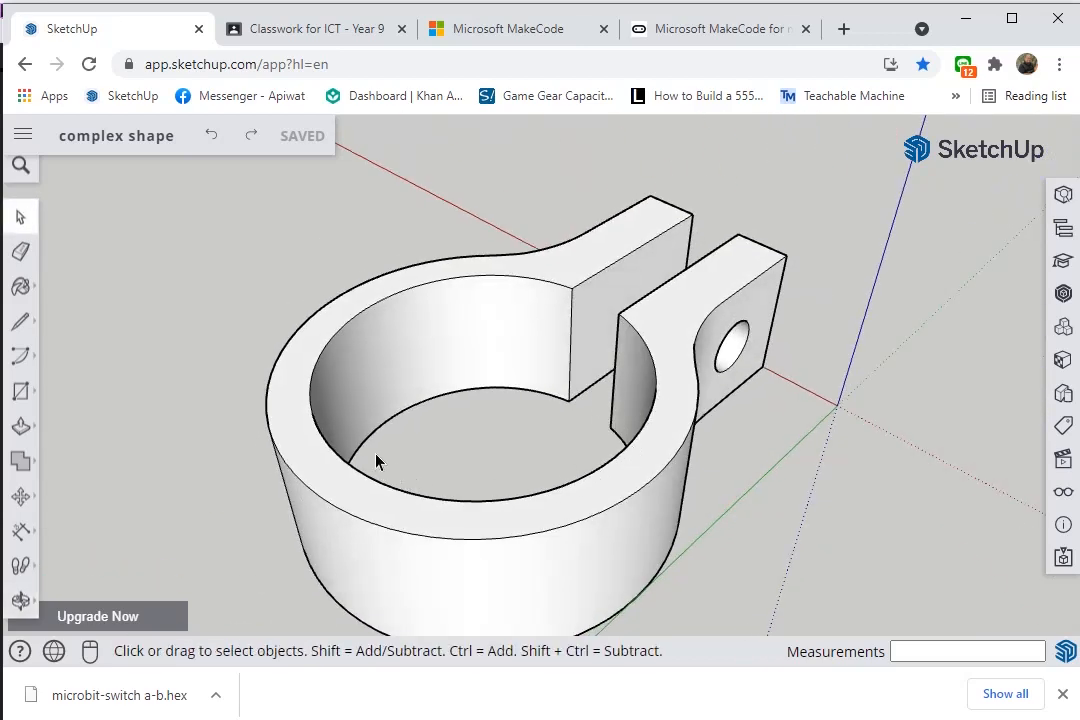
middle_drag(551, 338, 516, 398)
middle_drag(597, 580, 883, 405)
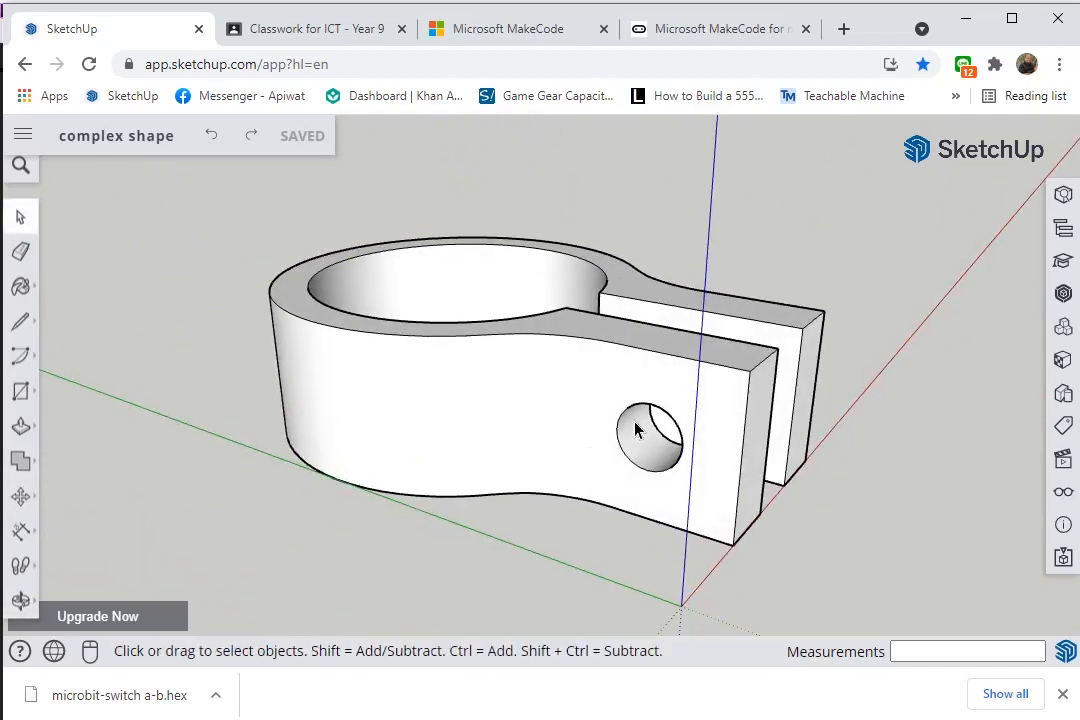
middle_drag(702, 429, 591, 441)
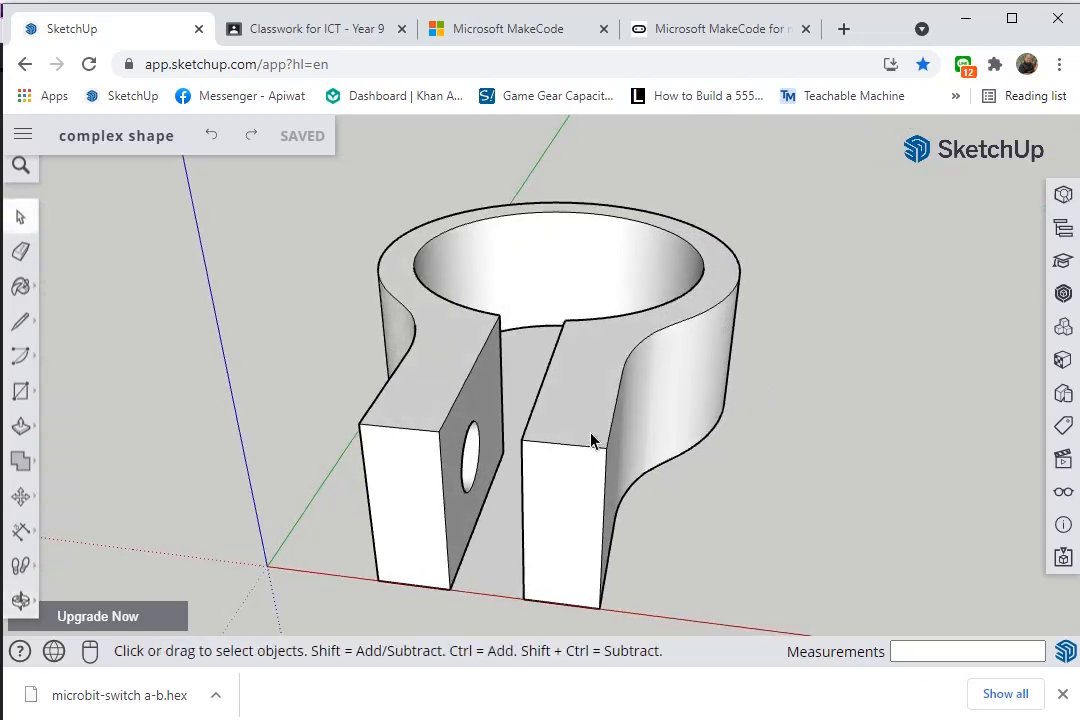
middle_drag(545, 472, 911, 450)
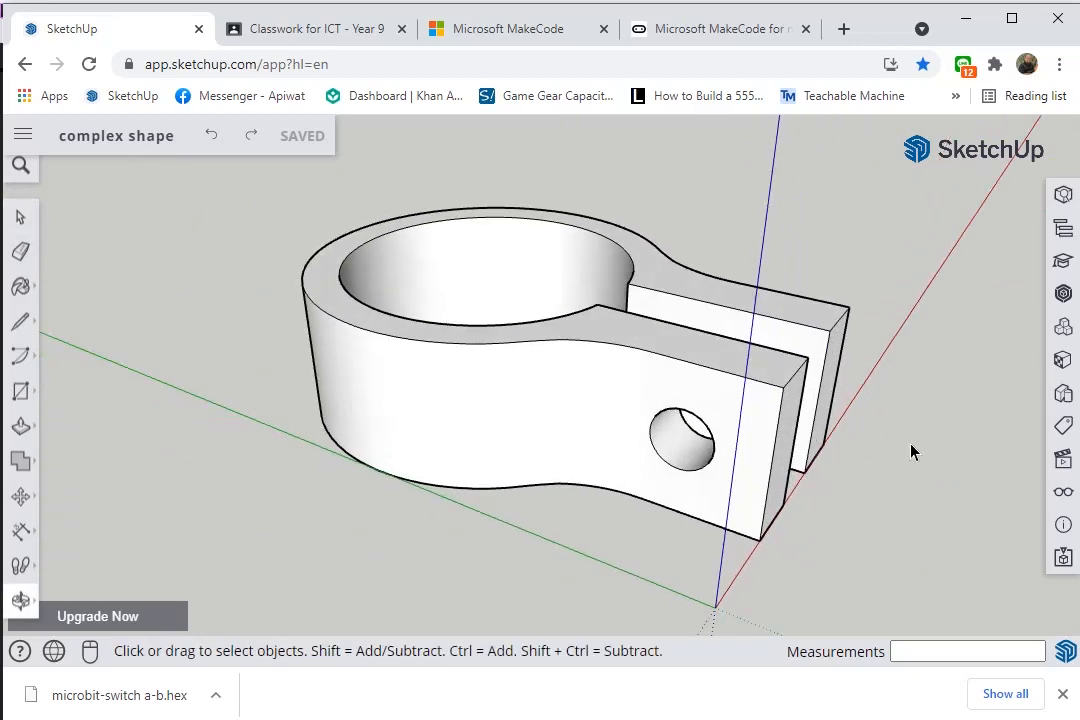
Draw a circle with a radius of 10 mm on the ground plane beside the finished clamp
middle_drag(656, 440, 300, 514)
key(c)
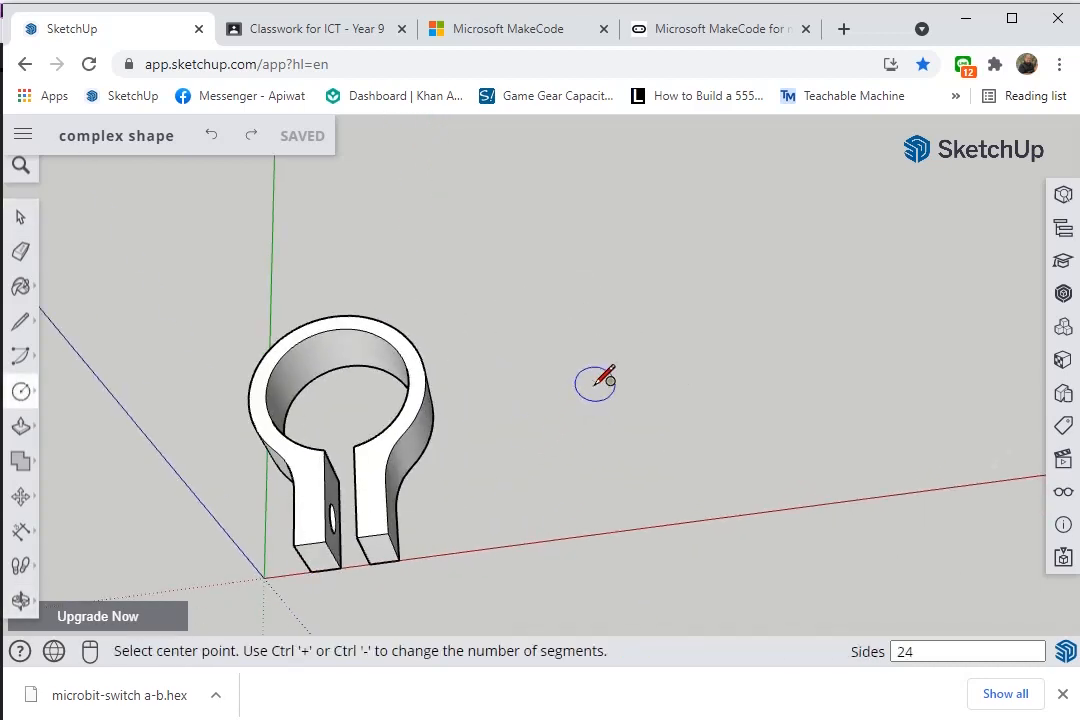
click(677, 376)
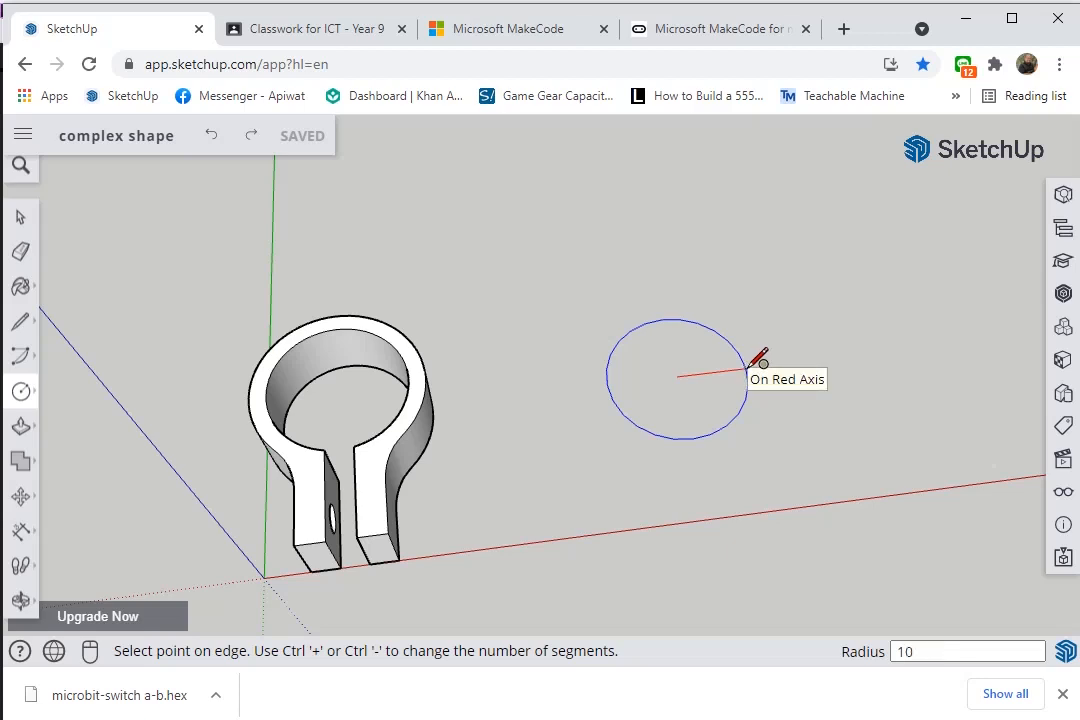
click(750, 368)
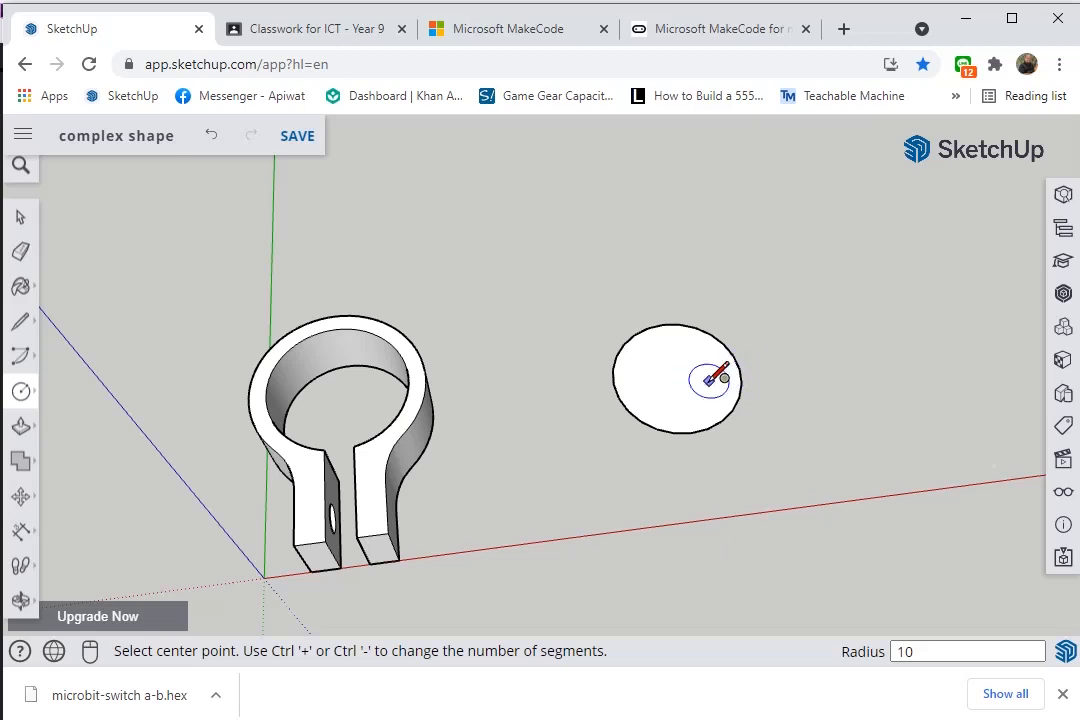
Draw a concentric circle with a radius of 15 mm around the 10 mm circle
scroll(708, 375, up, 3)
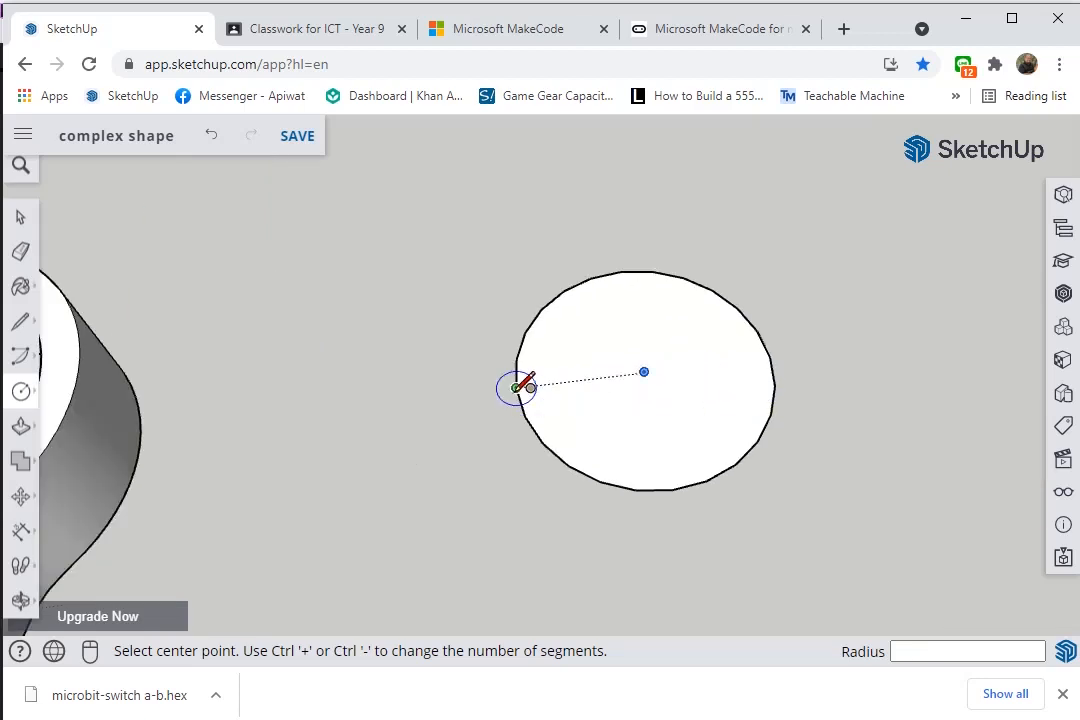
click(644, 371)
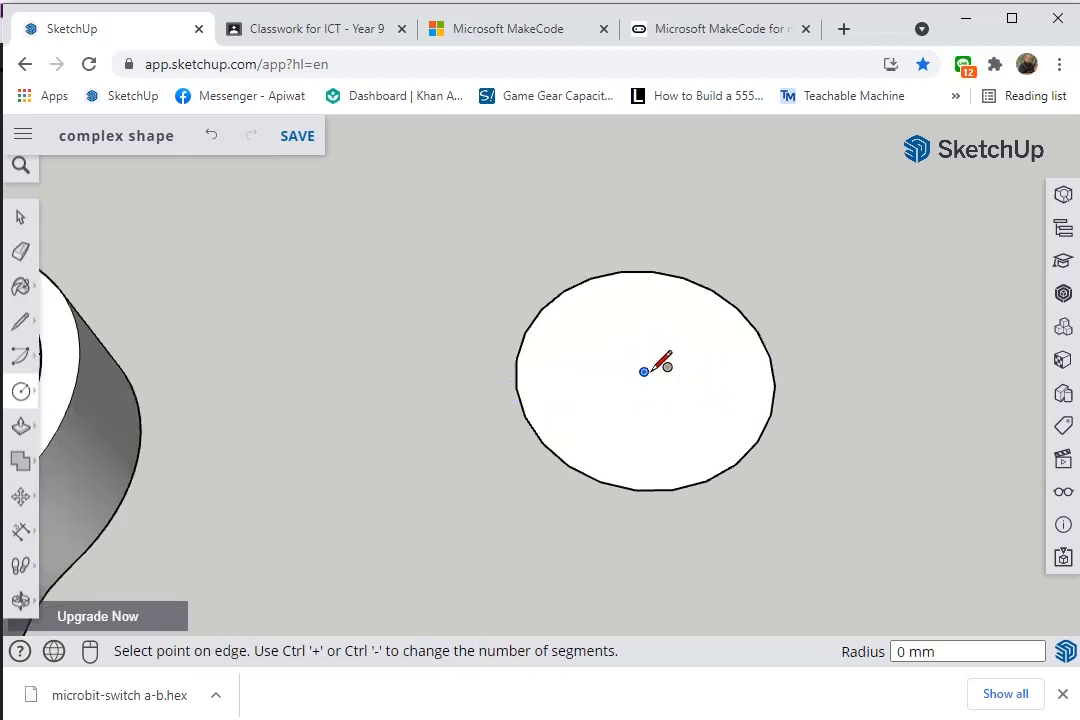
click(834, 347)
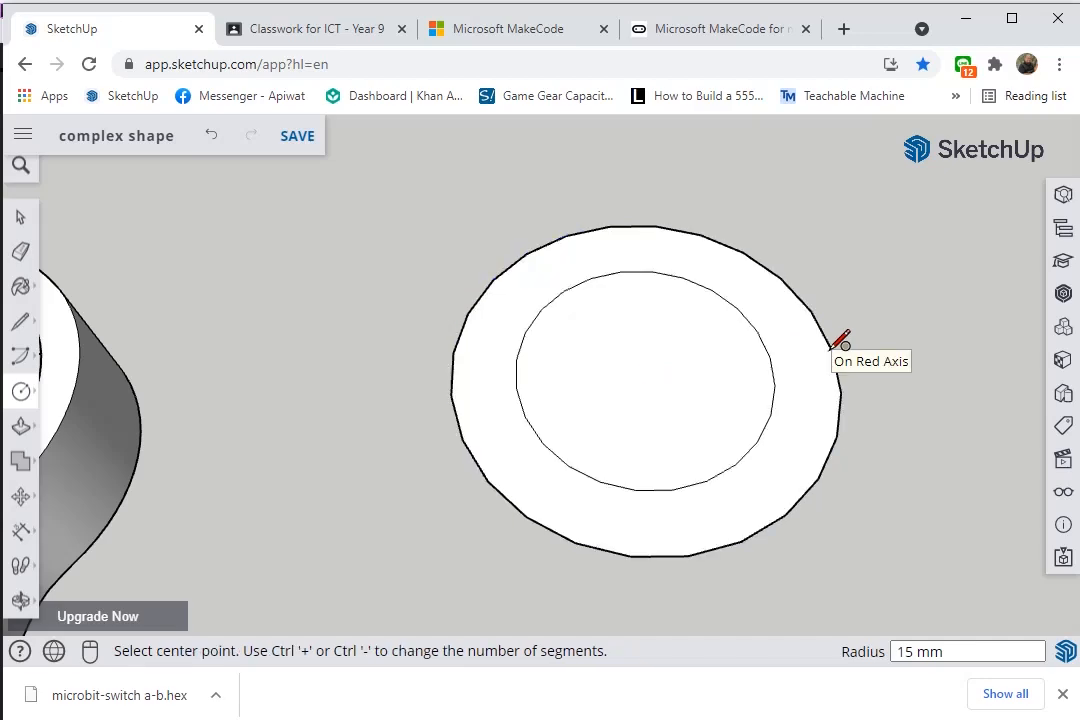
Try extruding the face between the two circles upward into a ring and undo the extrusion
middle_drag(836, 362, 653, 323)
scroll(718, 426, down, 2)
scroll(669, 335, up, 4)
key(space)
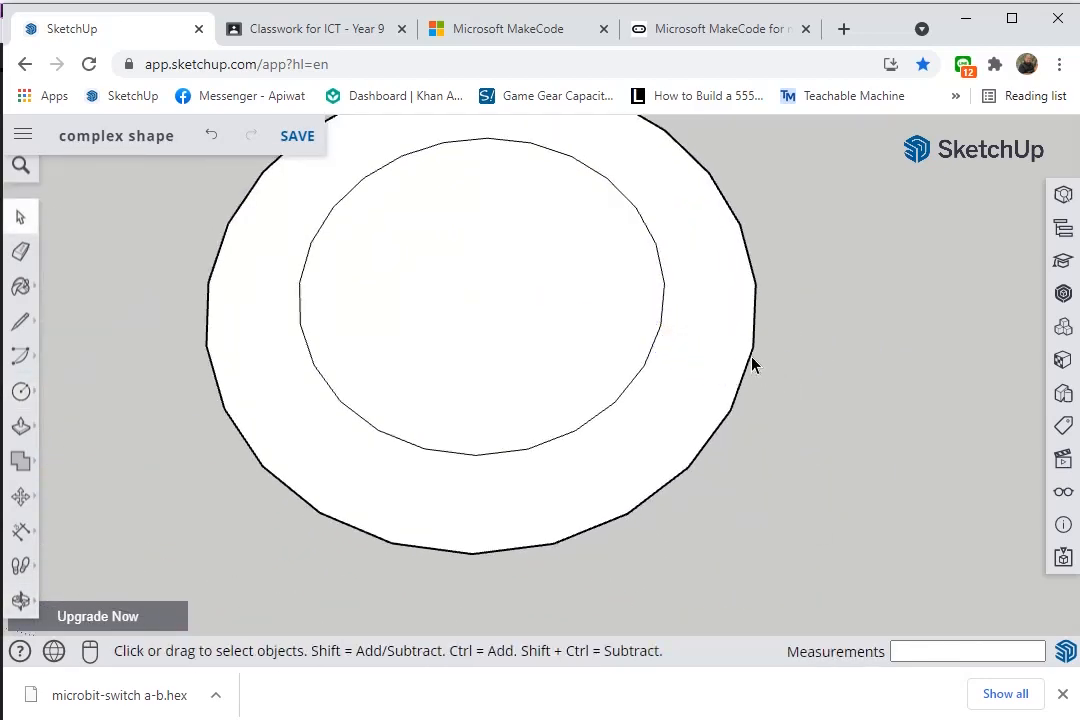
click(750, 360)
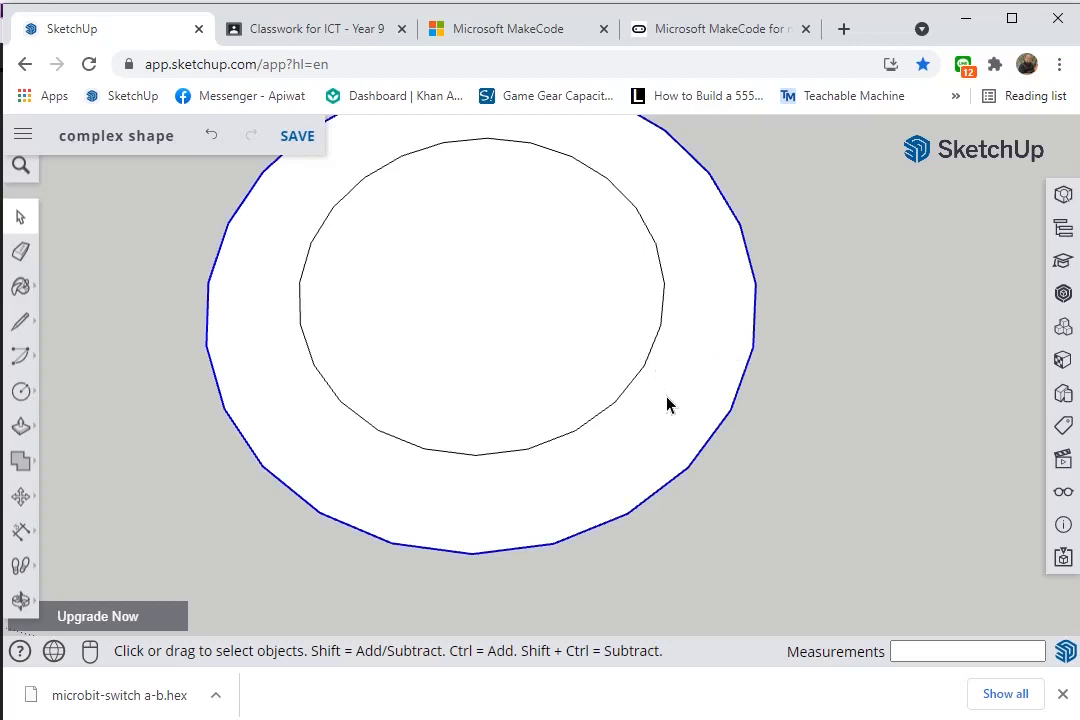
key(p)
click(685, 416)
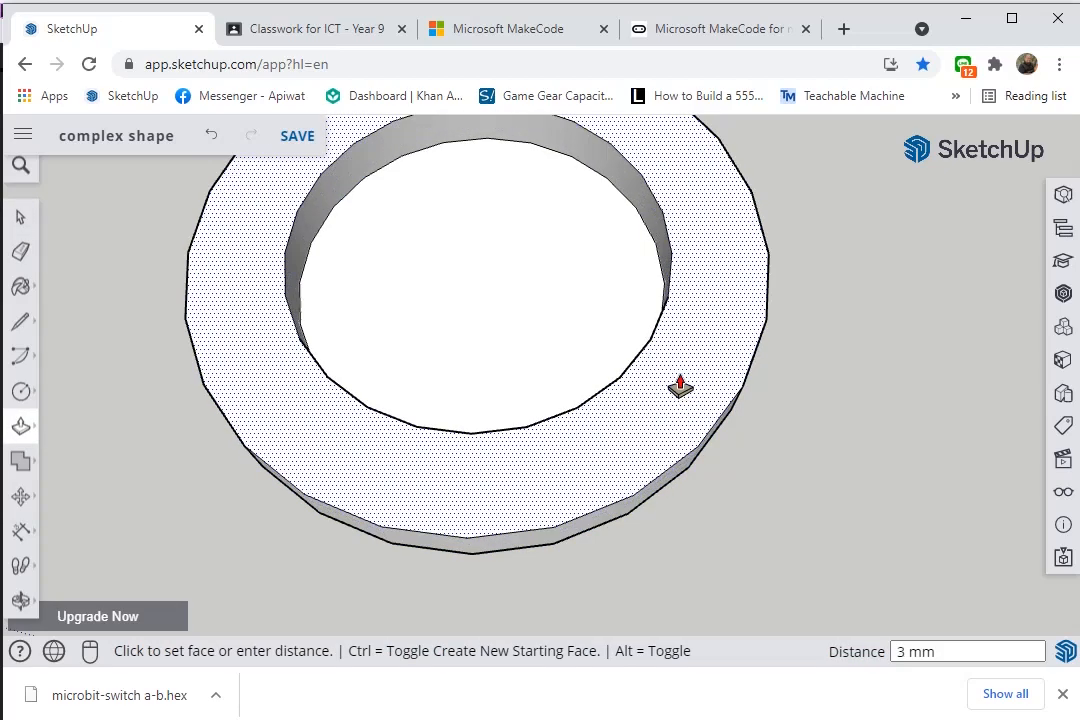
middle_drag(678, 375, 620, 472)
click(612, 364)
key(space)
triple_click(621, 462)
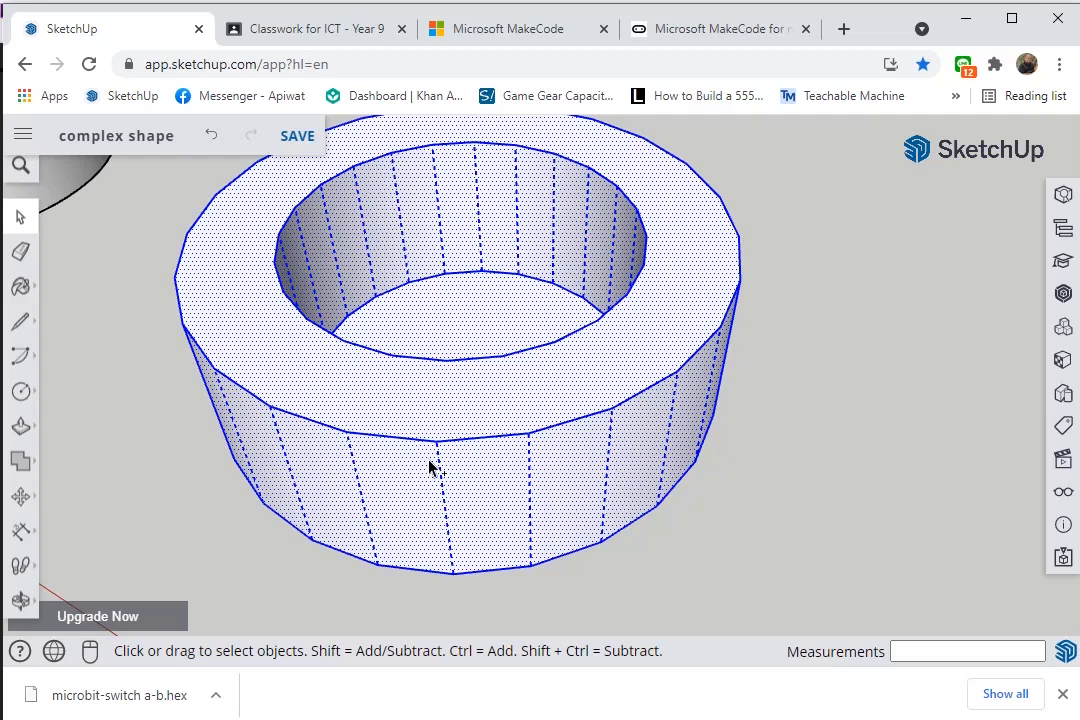
key(ctrl+z)
click(754, 459)
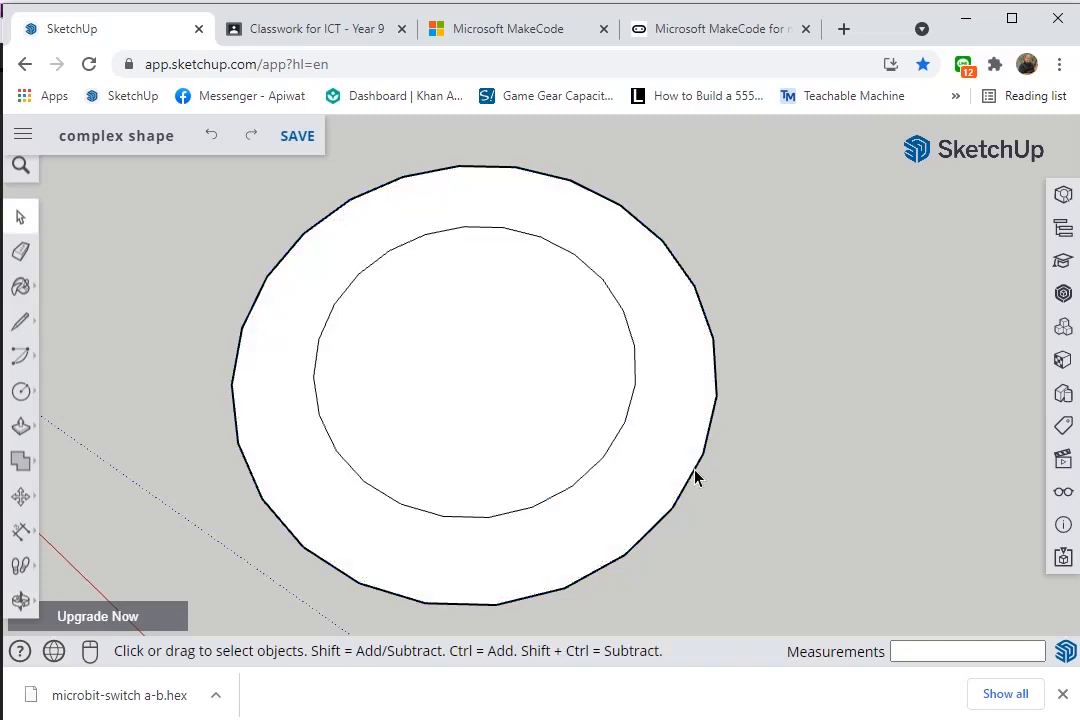
Divide the outer circle into many more segments so that its outline is smooth
click(693, 477)
right_click(693, 477)
click(736, 510)
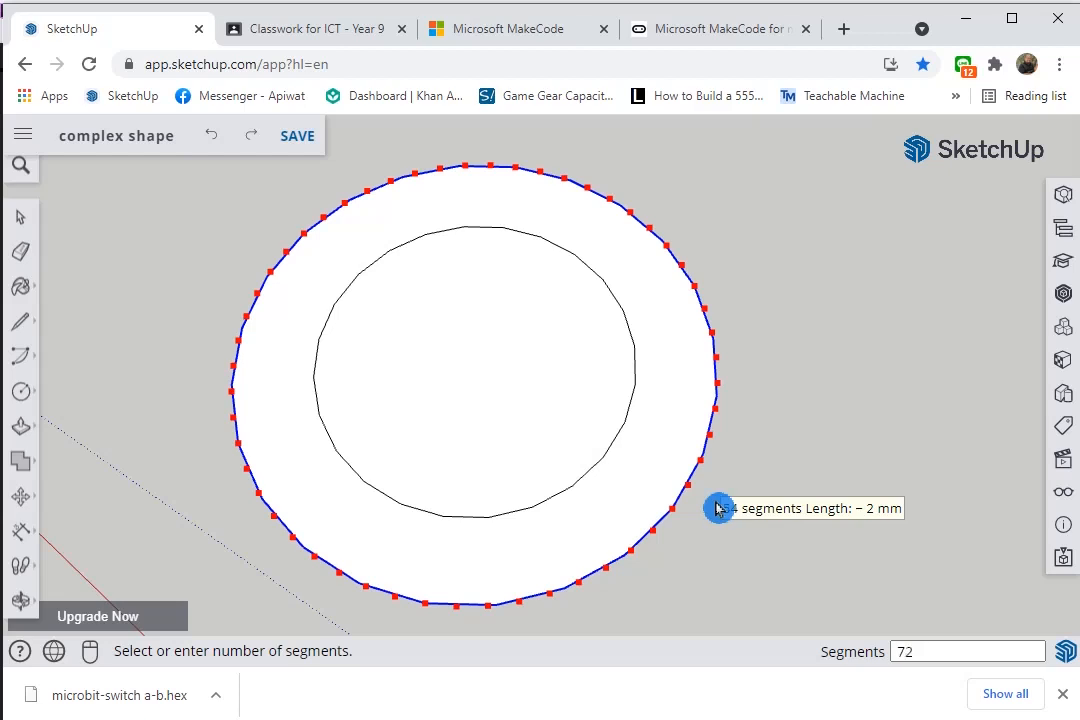
click(717, 509)
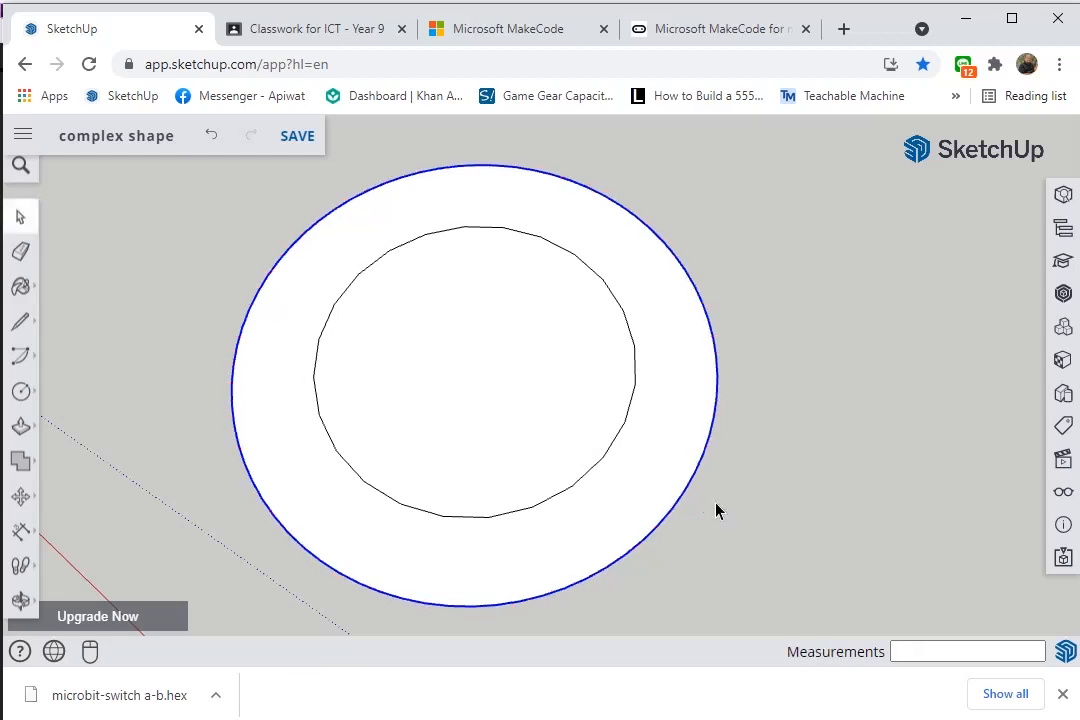
Divide the inner circle into about 87 segments to smooth its outline
click(625, 437)
right_click(620, 435)
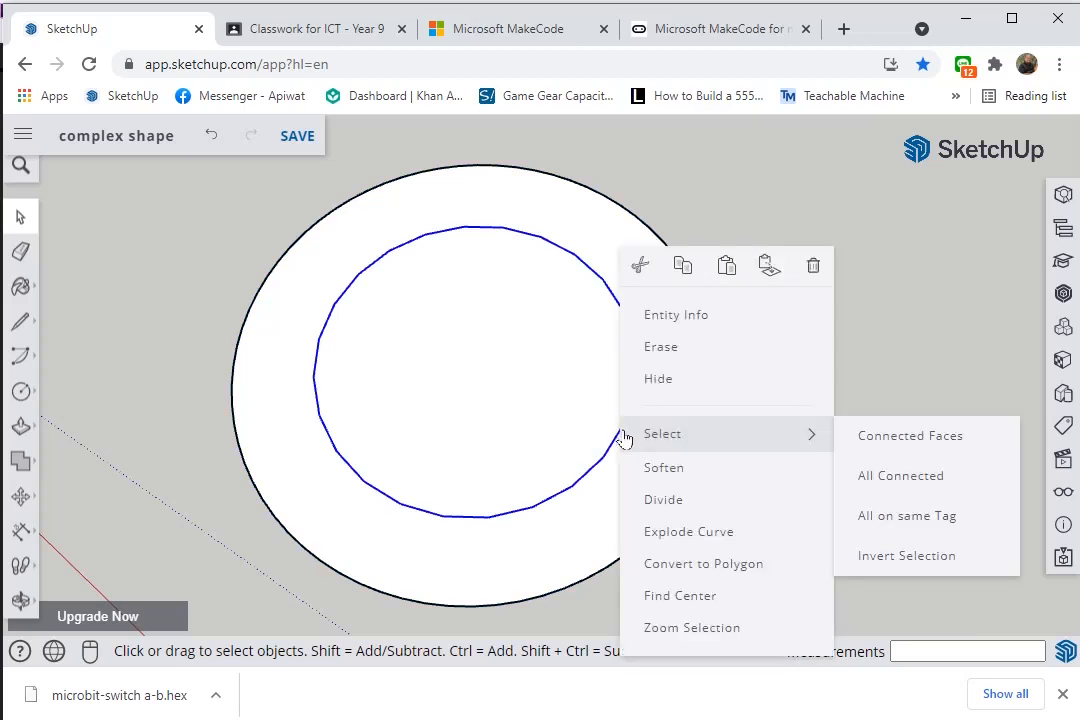
click(687, 506)
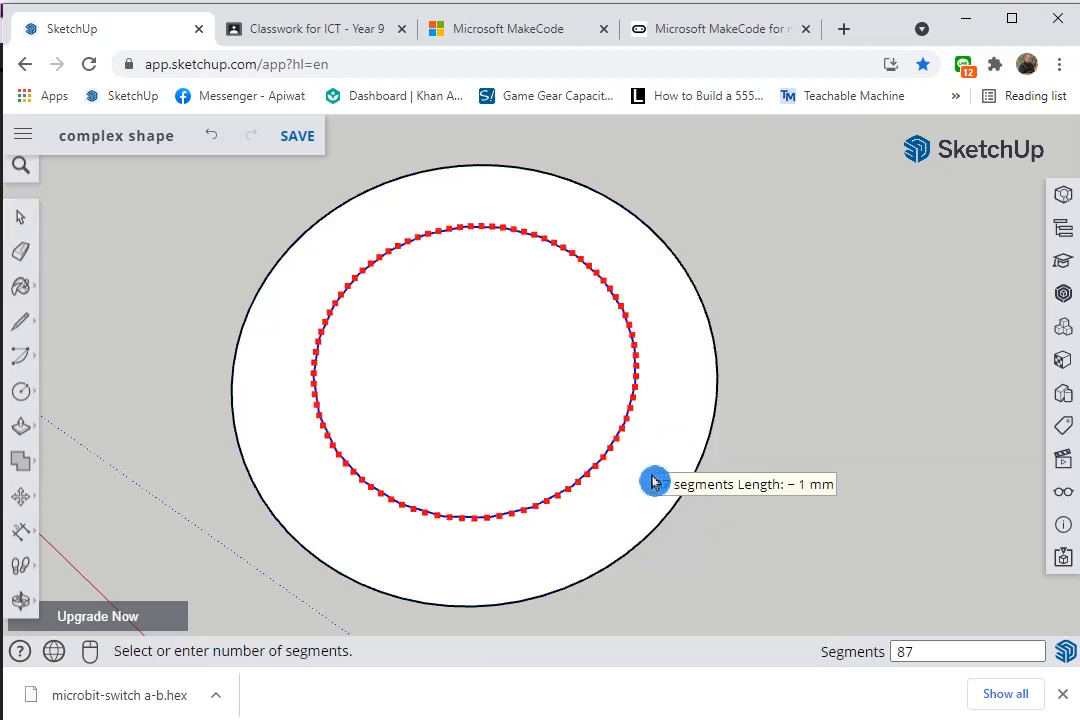
click(652, 482)
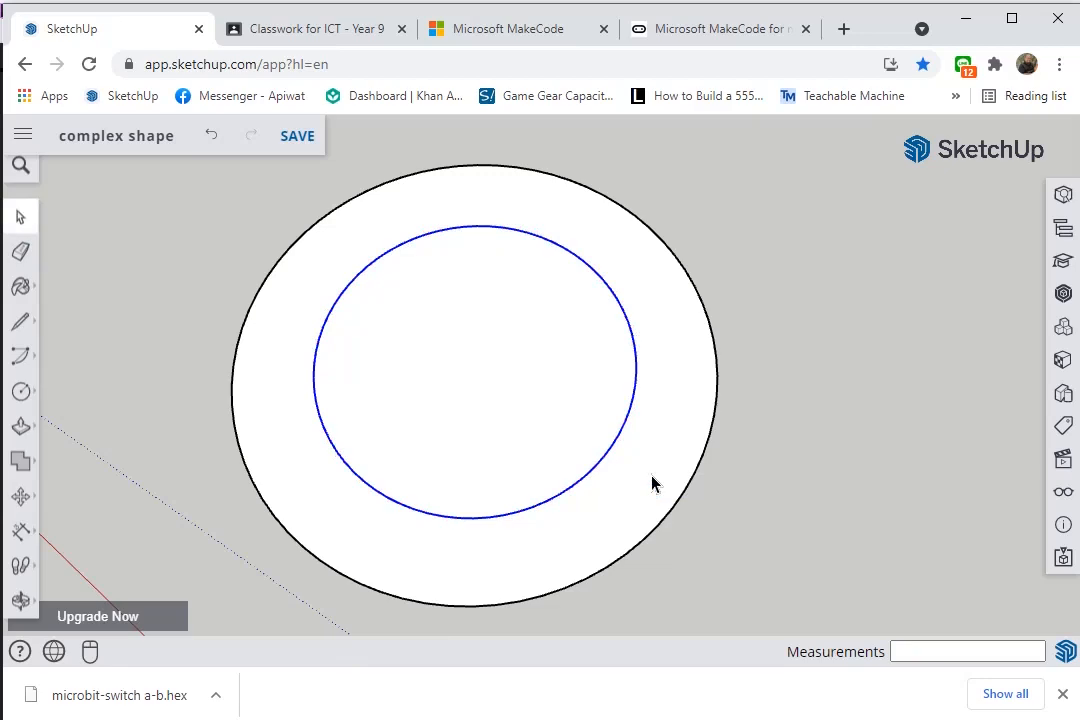
Delete the face inside the inner circle, keeping only the flat ring between the circles
middle_drag(652, 484, 522, 510)
scroll(518, 400, up, 2)
click(518, 401)
key(Delete)
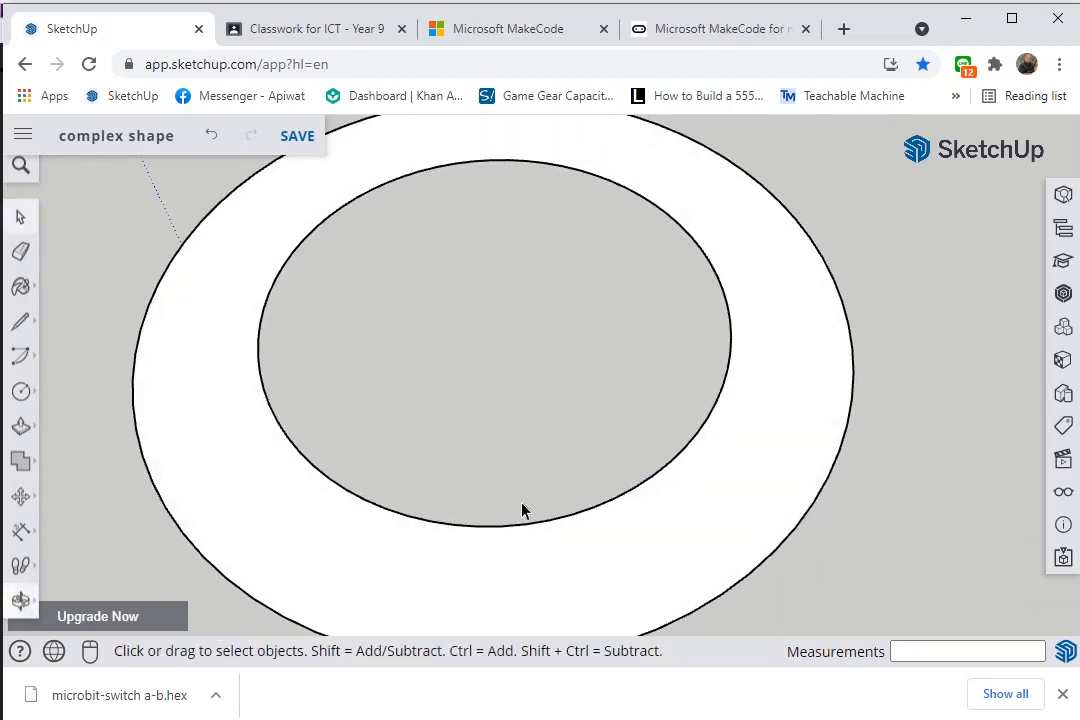
Extrude the flat ring face upward with Push/Pull into a thick hollow cylinder
scroll(522, 510, down, 3)
key(p)
click(632, 523)
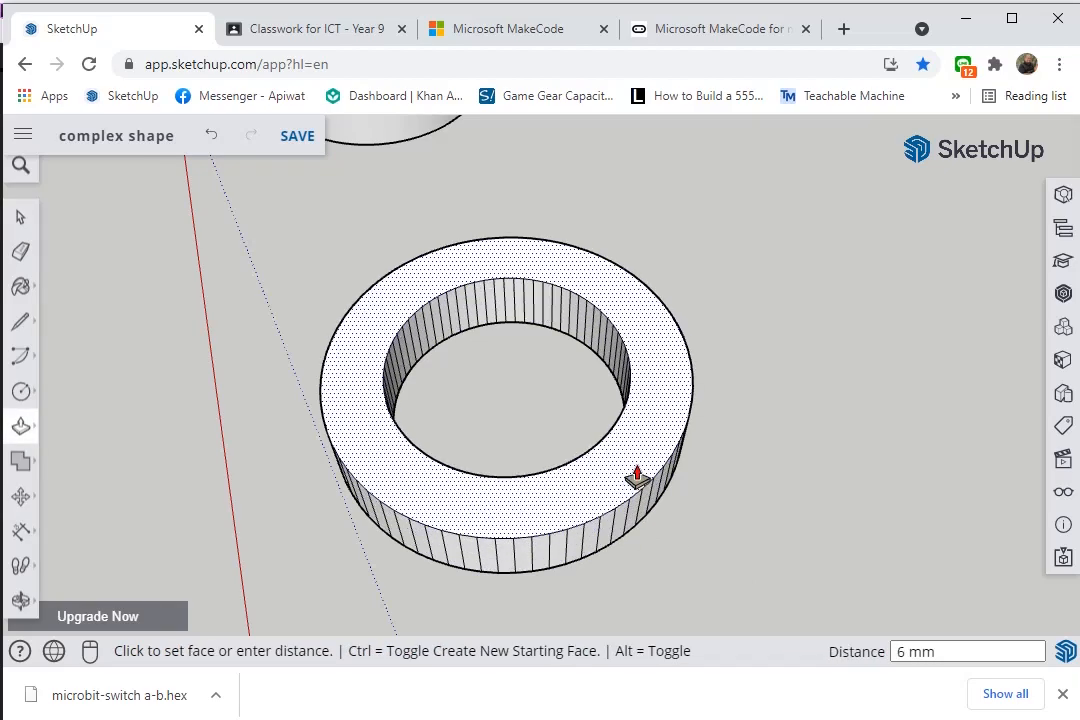
click(640, 428)
Soften the vertical edges around the cylinder's outer wall with the Eraser's soften/smooth mode
key(o)
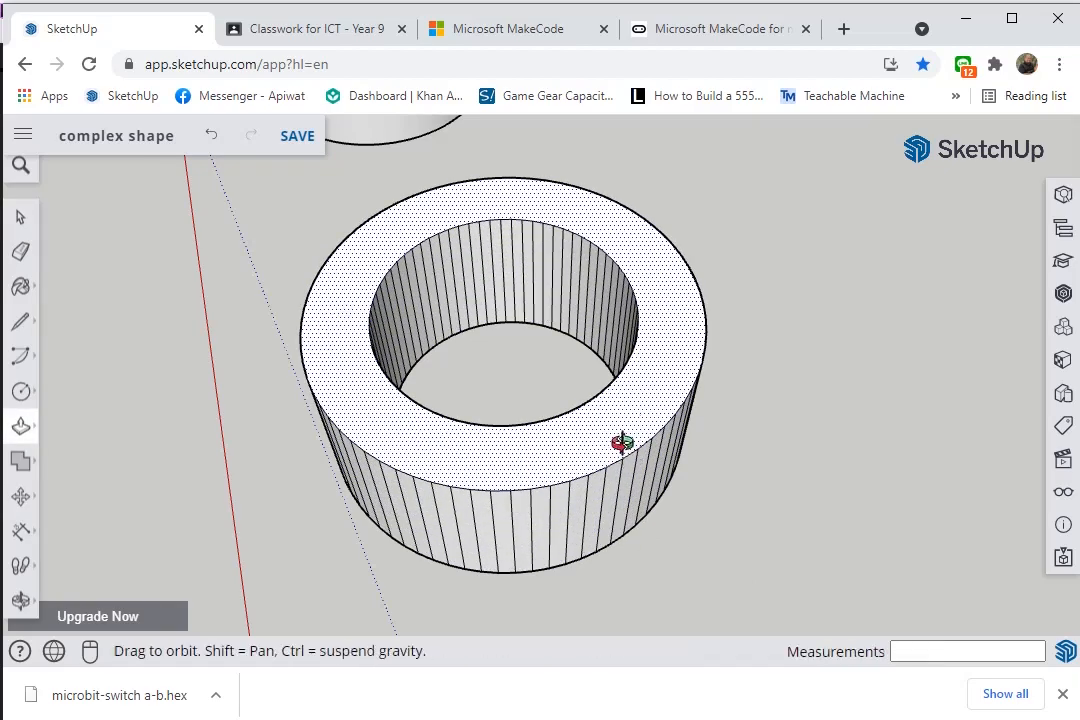
mouse_move(622, 441)
mouse_down()
mouse_move(328, 344)
mouse_move(439, 414)
mouse_move(322, 362)
mouse_move(692, 451)
mouse_up()
key(p)
key(e)
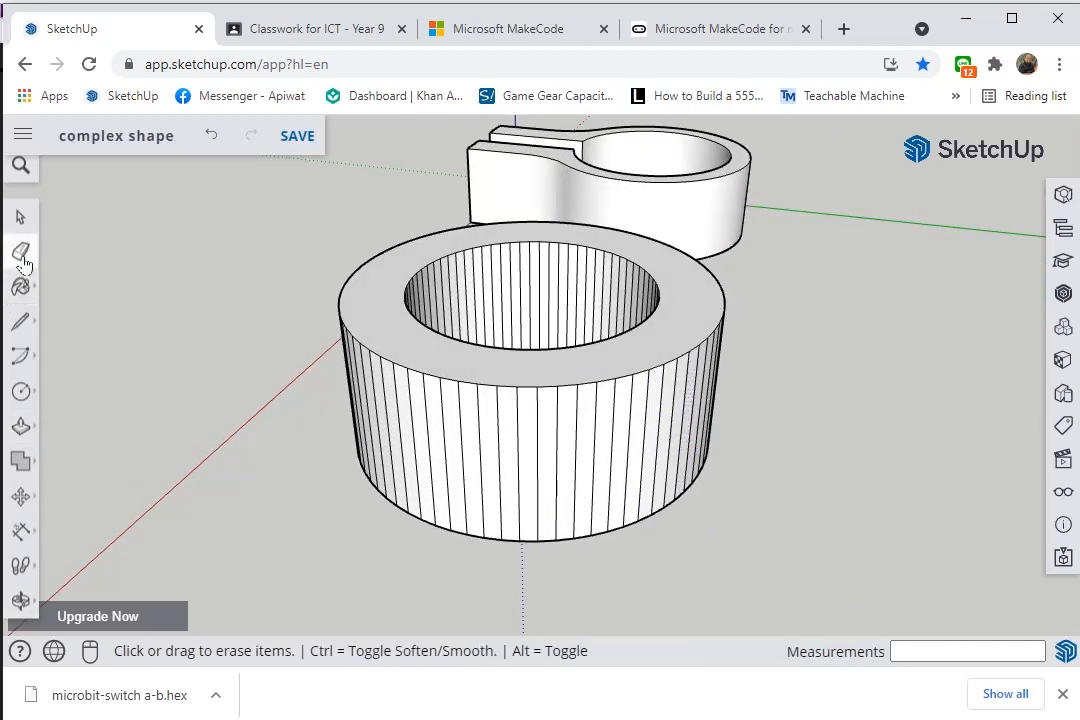
key(ctrl)
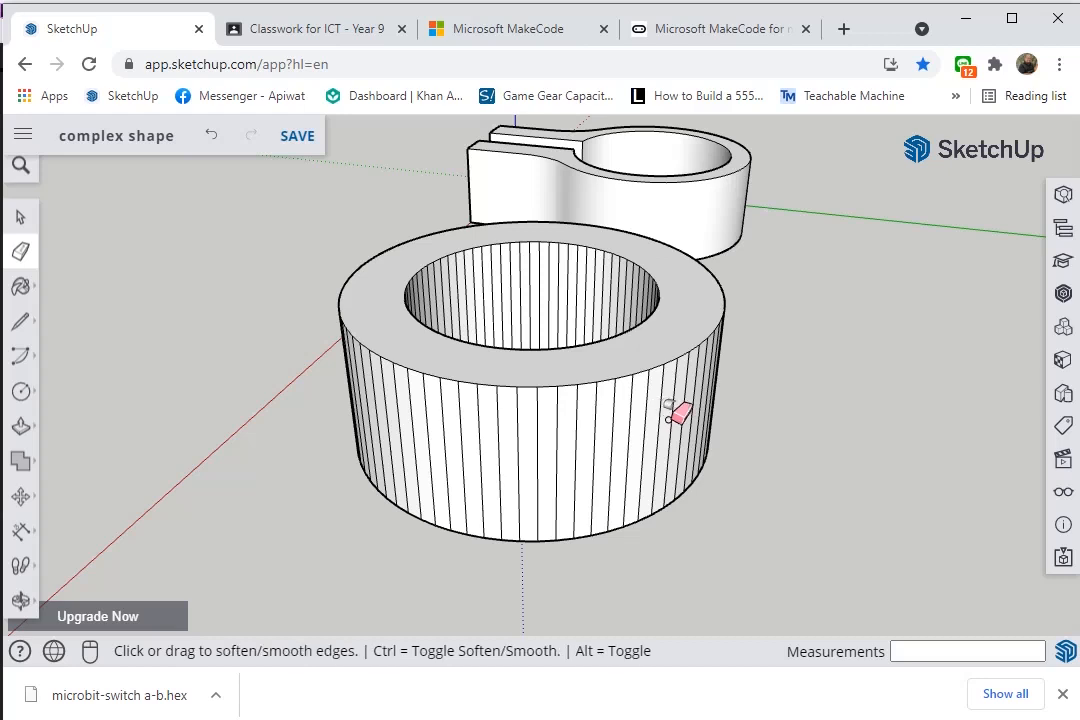
mouse_move(688, 402)
ctrl+mouse_down()
mouse_move(665, 413)
mouse_move(463, 420)
mouse_move(408, 408)
mouse_move(362, 369)
ctrl+mouse_up()
mouse_move(362, 369)
middle_down()
mouse_move(372, 393)
mouse_move(598, 374)
mouse_move(803, 378)
mouse_move(721, 354)
mouse_move(634, 419)
mouse_move(694, 414)
middle_up()
scroll(562, 419, up, 5)
scroll(562, 419, down, 5)
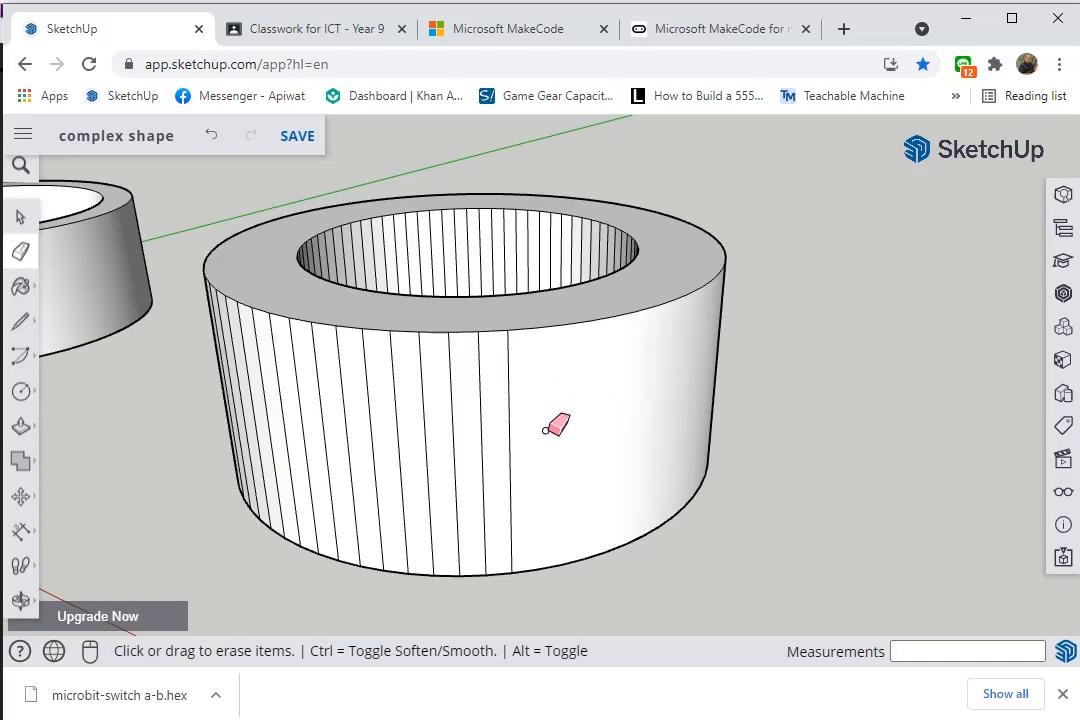
mouse_move(559, 424)
ctrl+mouse_down()
mouse_move(441, 419)
mouse_move(532, 422)
ctrl+mouse_up()
mouse_move(463, 418)
ctrl+mouse_down()
mouse_move(374, 427)
mouse_move(258, 381)
ctrl+mouse_up()
Undo the edge smoothing and the ring's extrusion, going back to the flat ring face
mouse_move(258, 381)
middle_down()
mouse_move(764, 354)
mouse_move(125, 463)
mouse_move(400, 465)
middle_up()
key(ctrl+z)
mouse_move(400, 465)
shift+middle_down()
mouse_move(472, 610)
mouse_move(565, 585)
mouse_move(528, 465)
mouse_move(630, 480)
shift+middle_up()
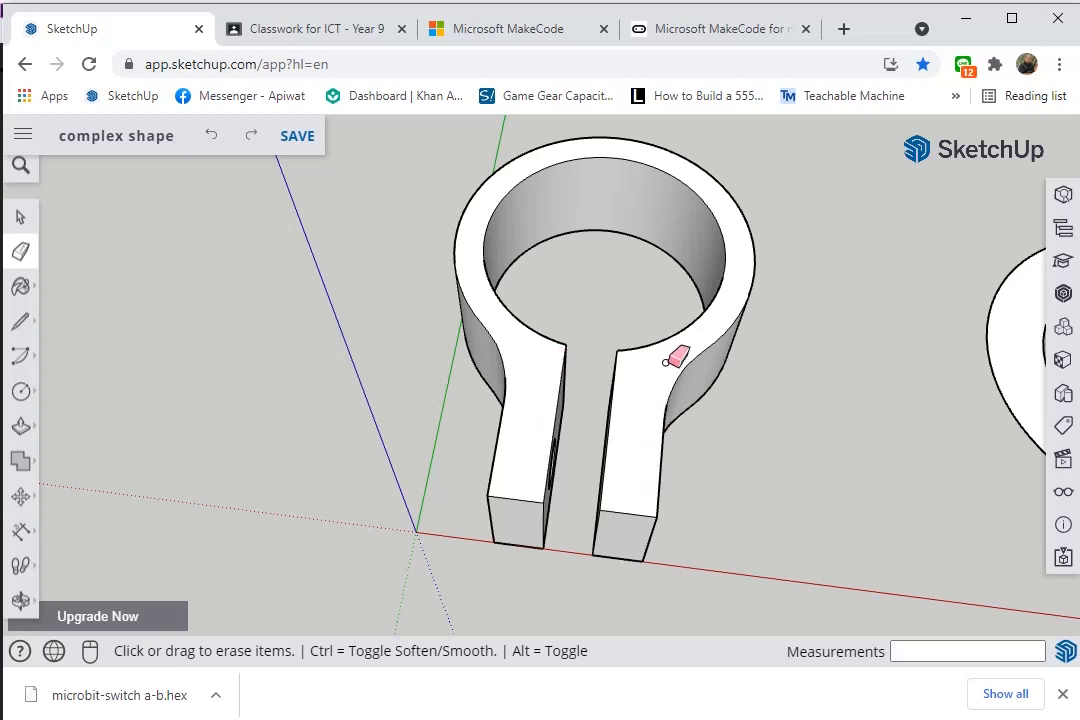
middle_drag(694, 412, 345, 386)
middle_drag(545, 392, 646, 496)
scroll(608, 374, up, 3)
scroll(651, 453, up, 4)
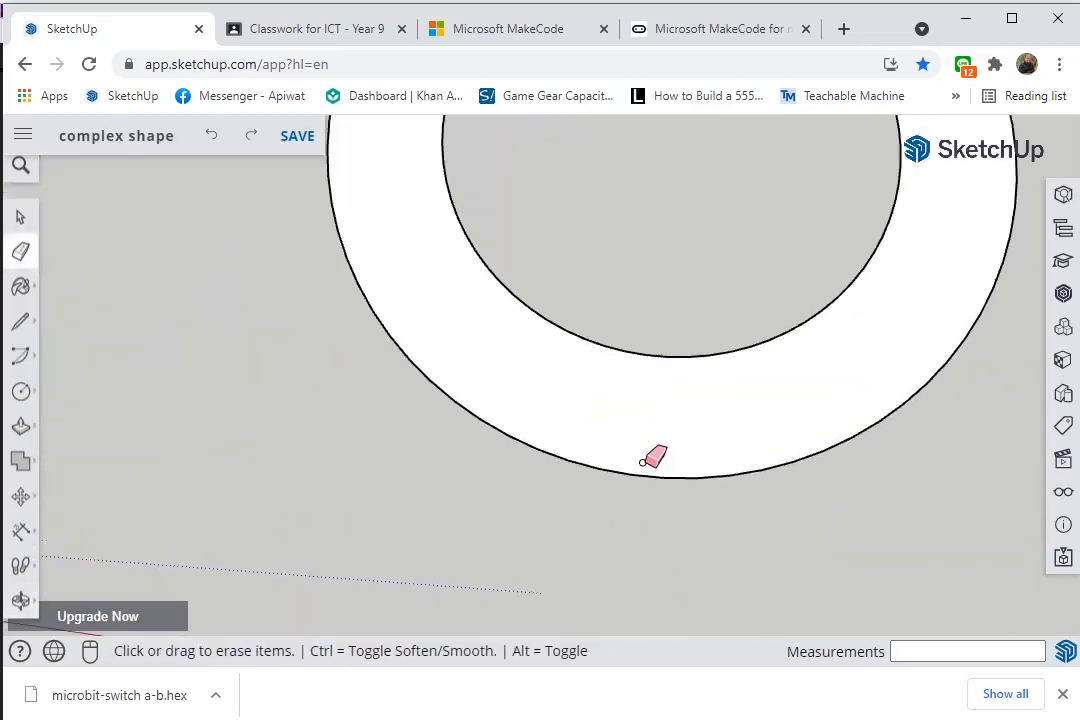
Draw a 15 mm line along the green axis from the ring's centre to the outer circle, and extend it by 20 mm
key(l)
scroll(655, 322, down, 4)
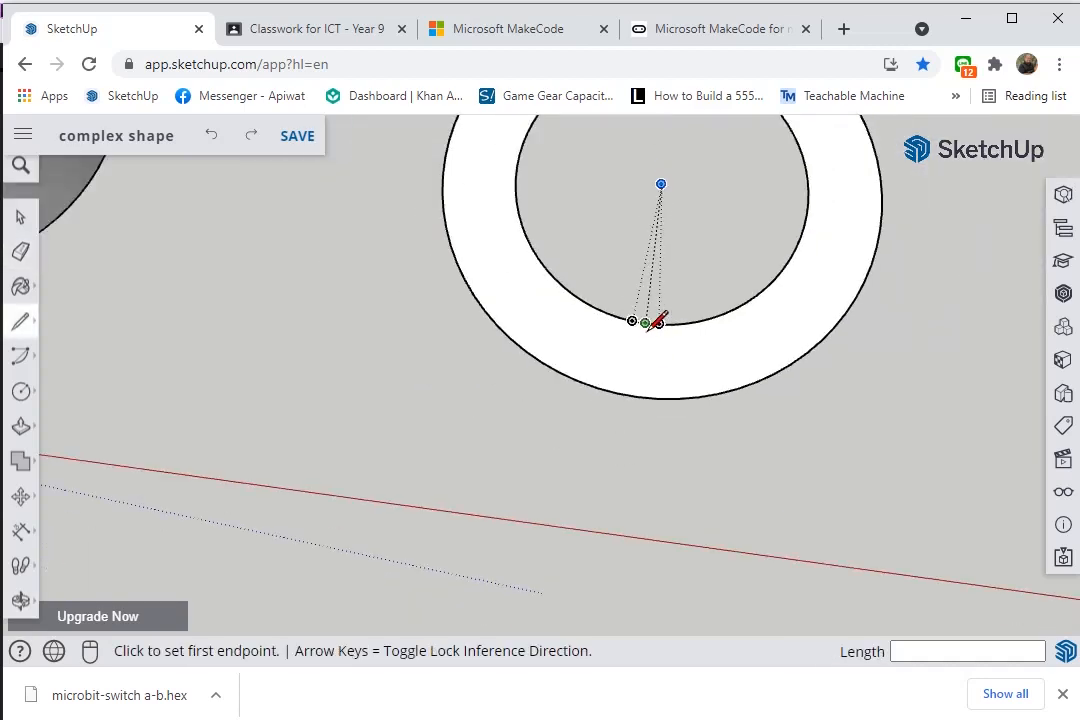
click(660, 184)
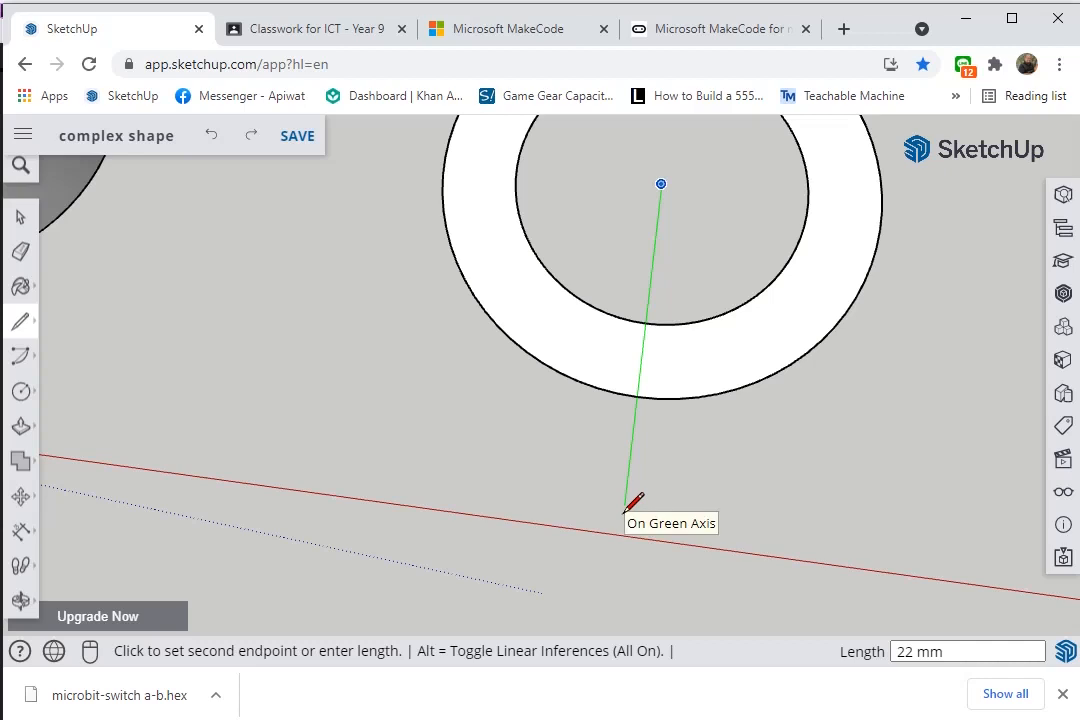
click(637, 396)
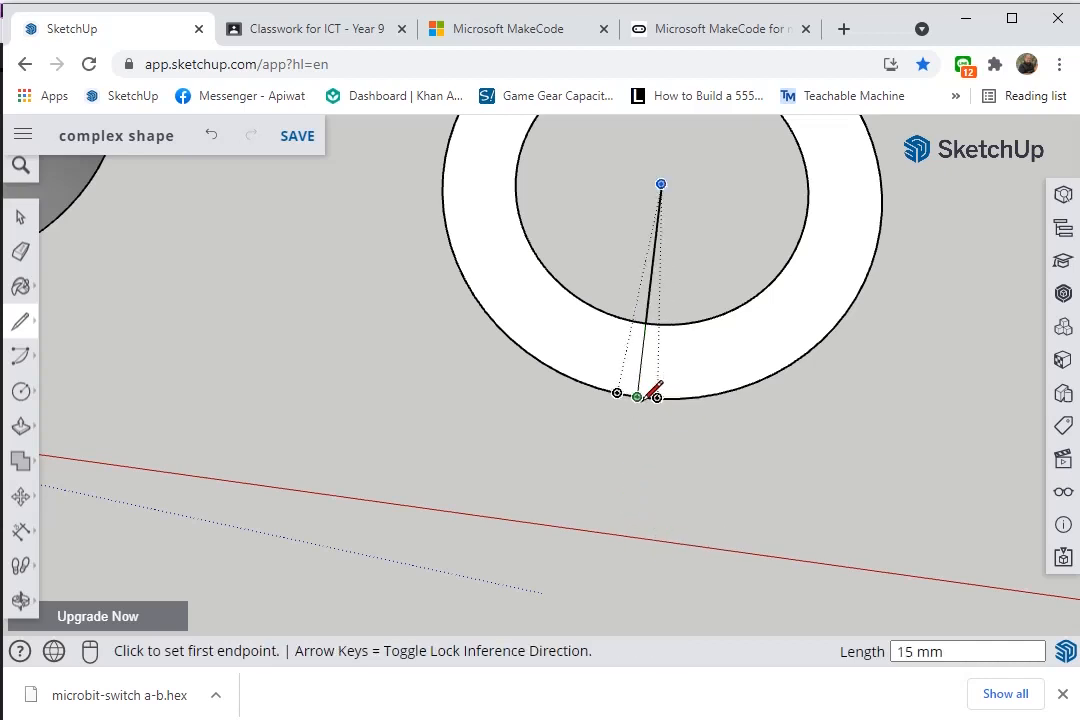
click(637, 396)
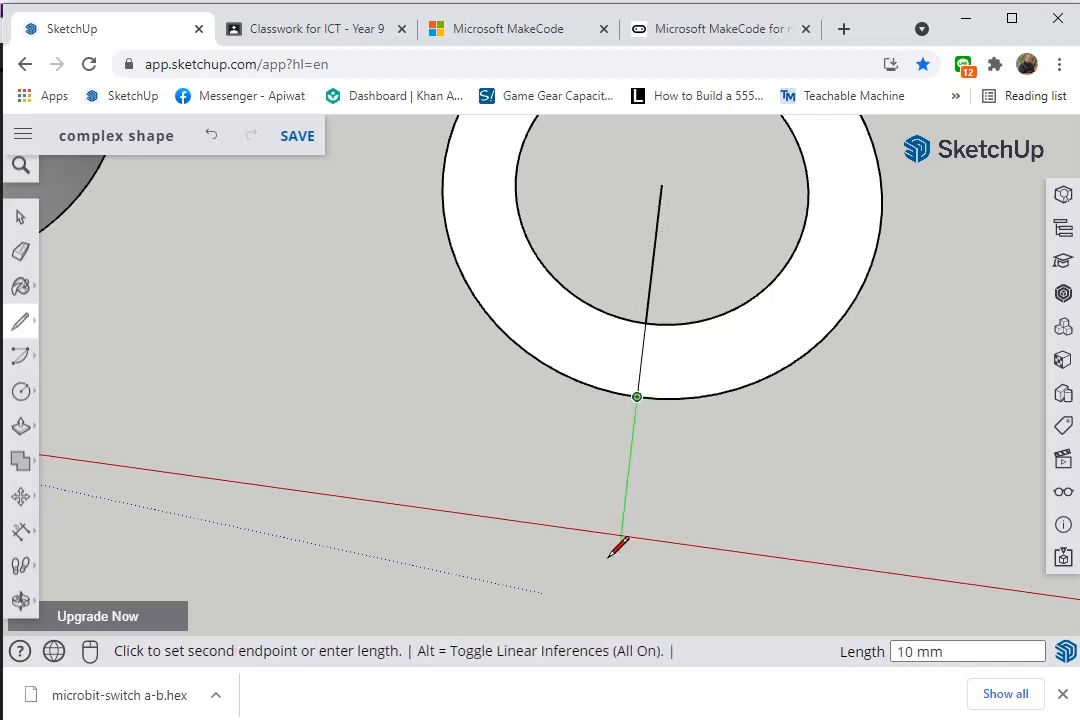
text(20)
key(Return)
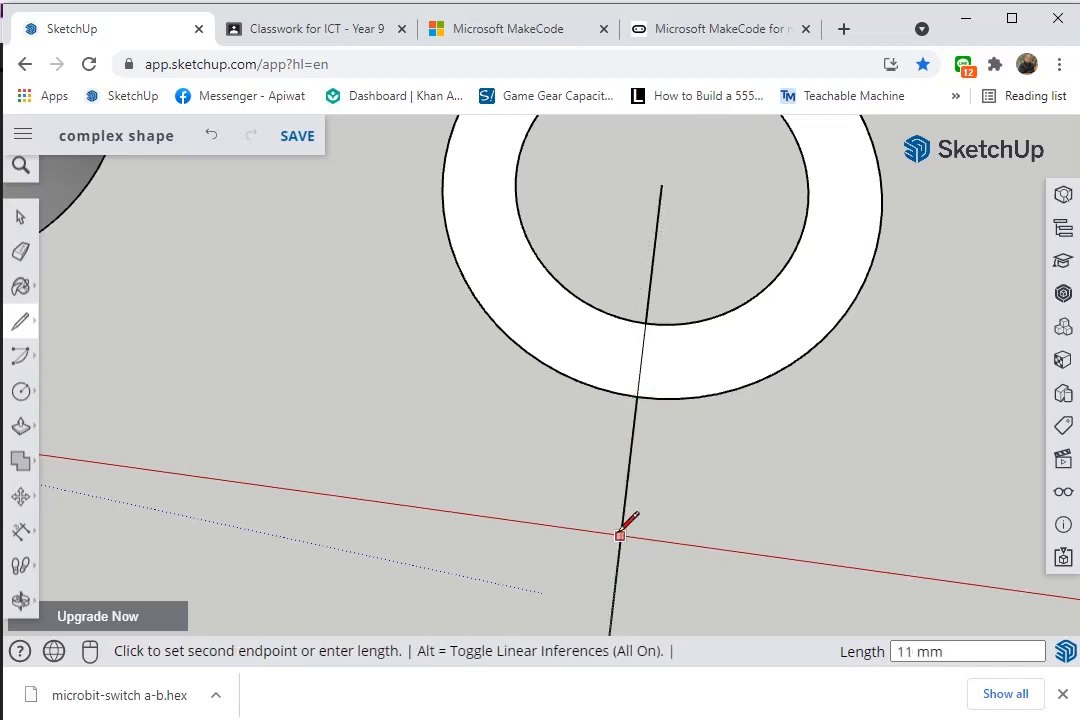
Undo the 20 mm extension and try a replacement line from the outer circle near the centre line's end
scroll(620, 533, down, 5)
shift+middle_drag(620, 533, 635, 389)
scroll(636, 395, up, 3)
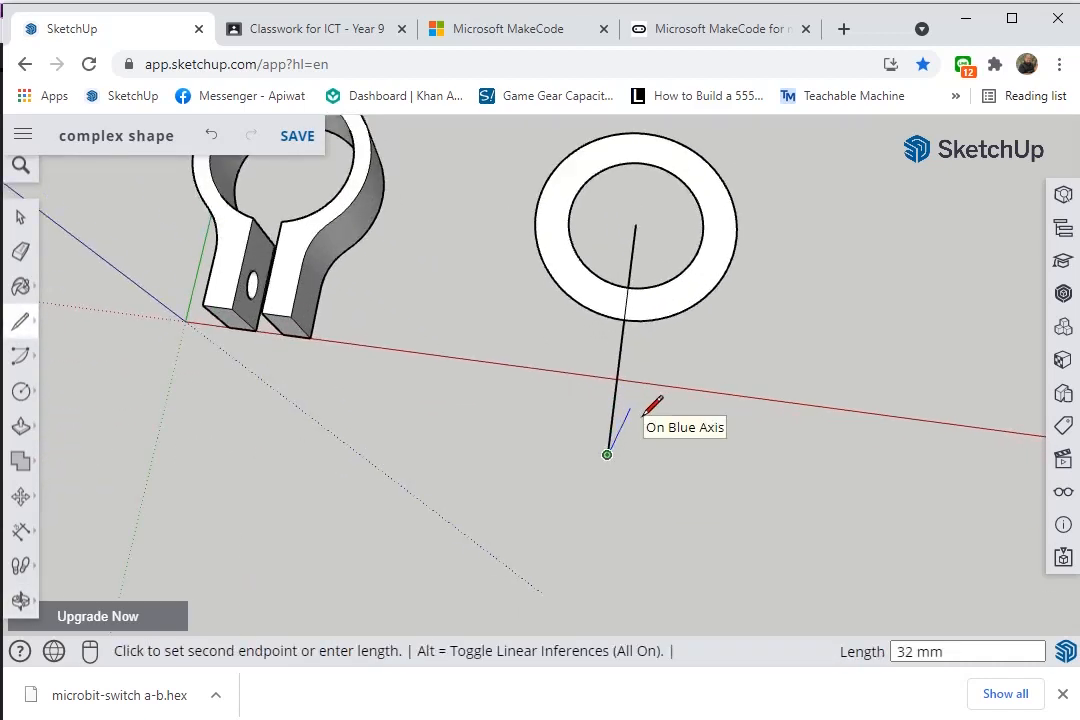
key(ctrl+z)
scroll(640, 325, up, 3)
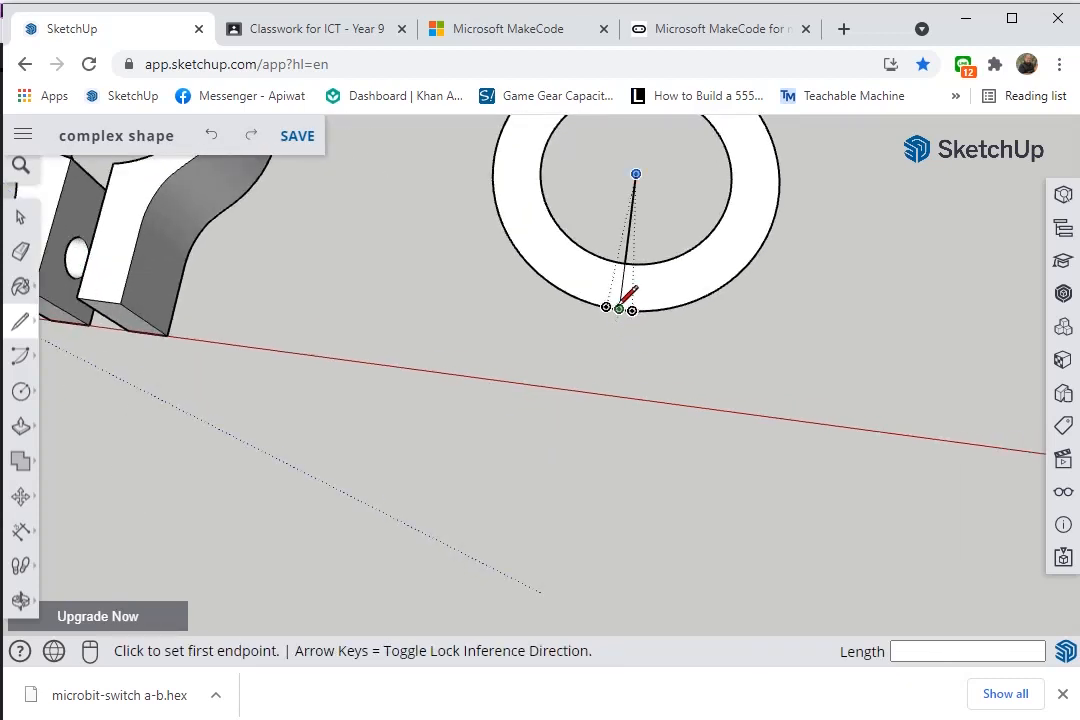
click(631, 311)
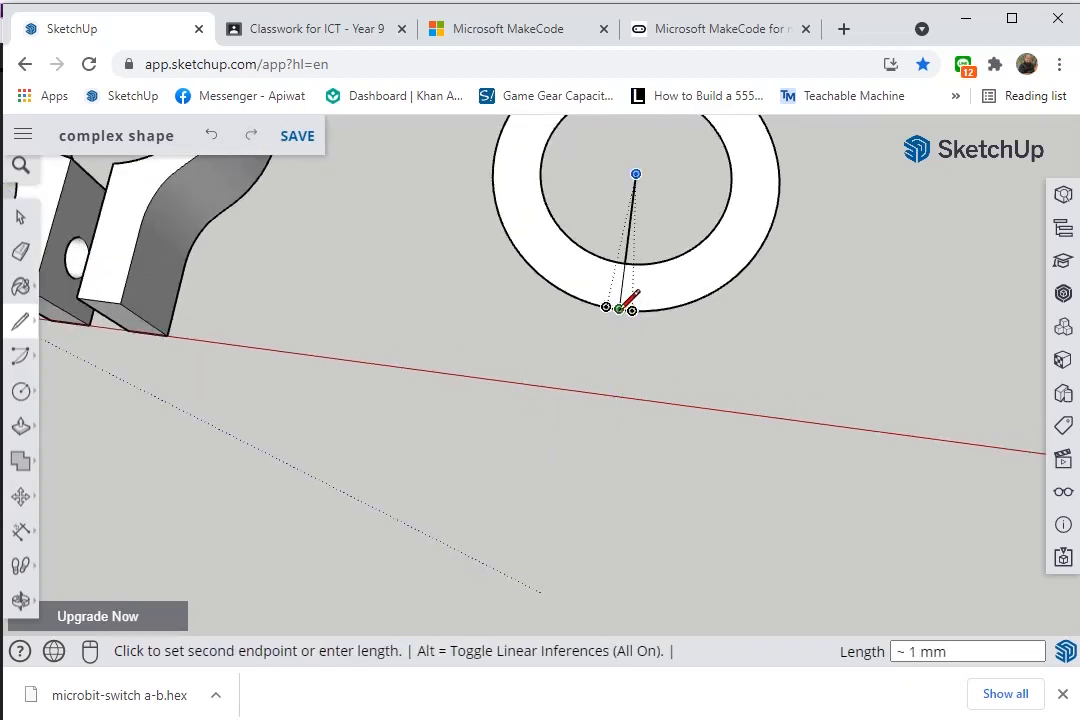
click(620, 309)
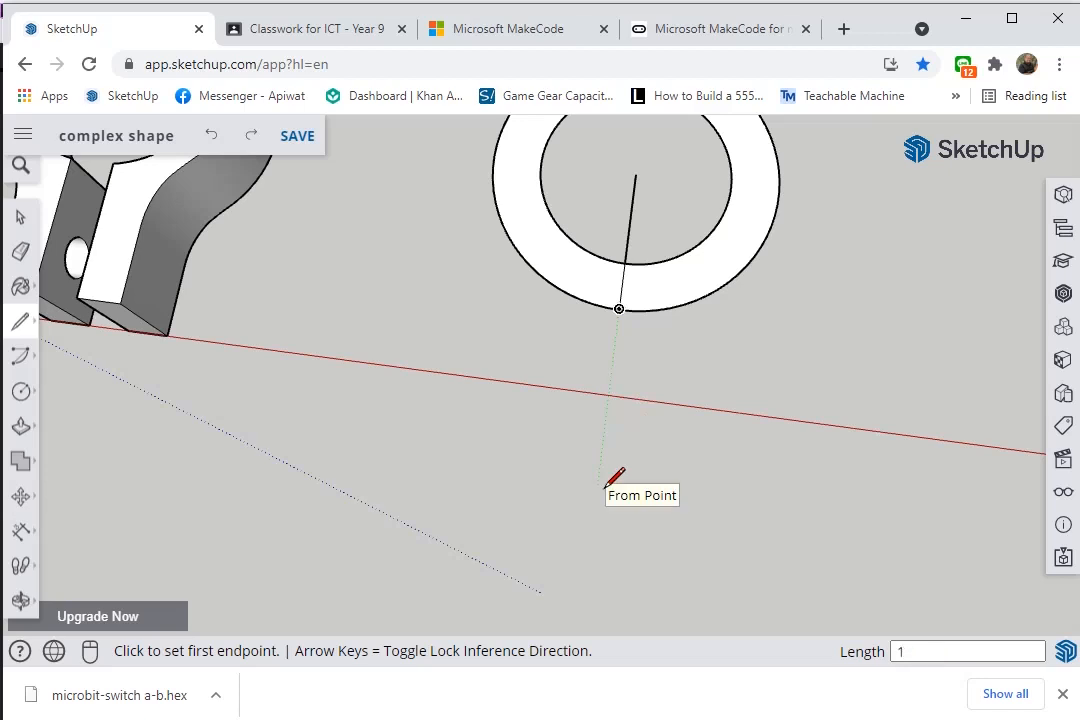
scroll(641, 320, up, 4)
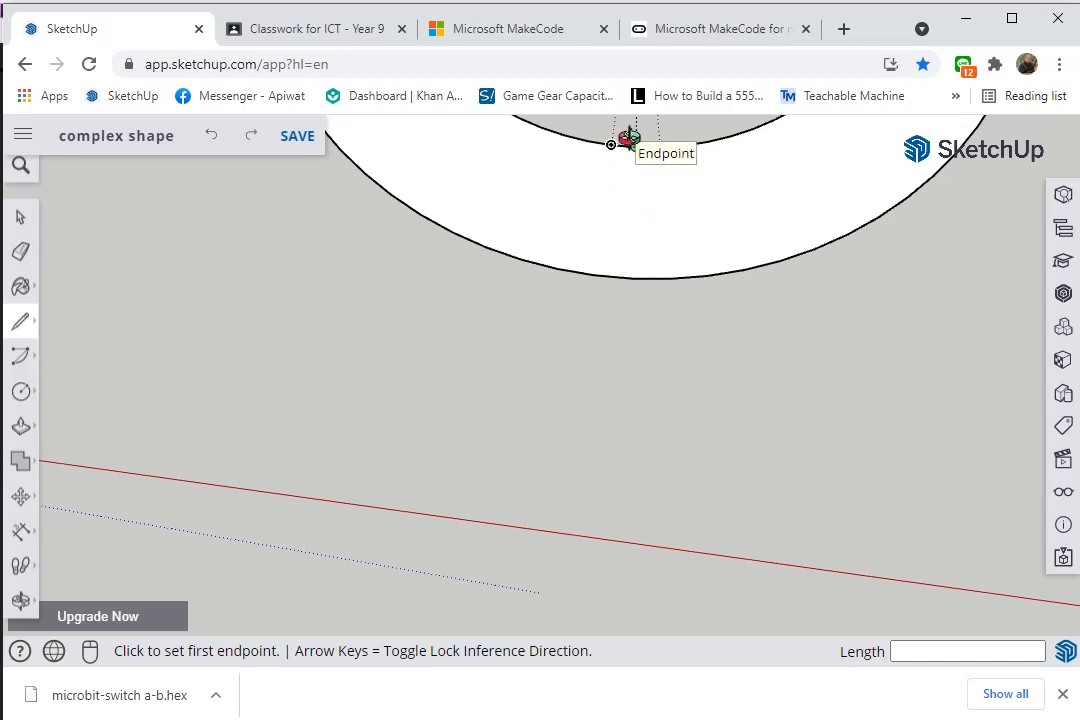
mouse_move(627, 137)
shift+middle_down()
mouse_move(615, 448)
mouse_move(629, 455)
shift+middle_up()
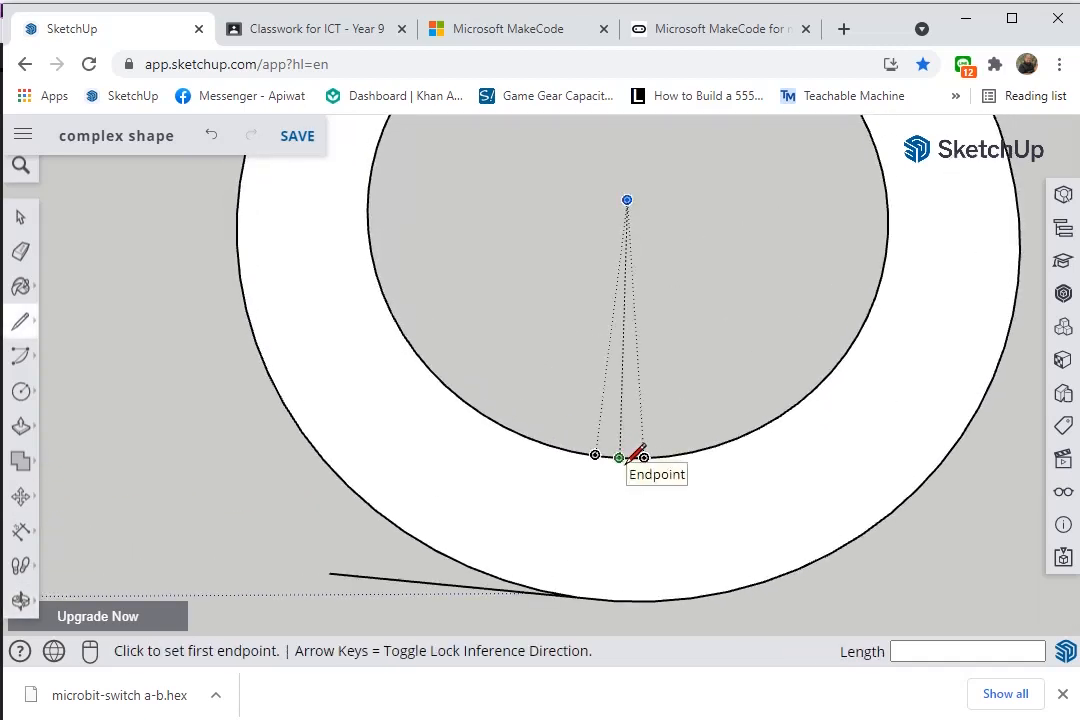
Draw a line along the green axis from the ring's centre, through the ring, to the red axis
click(627, 199)
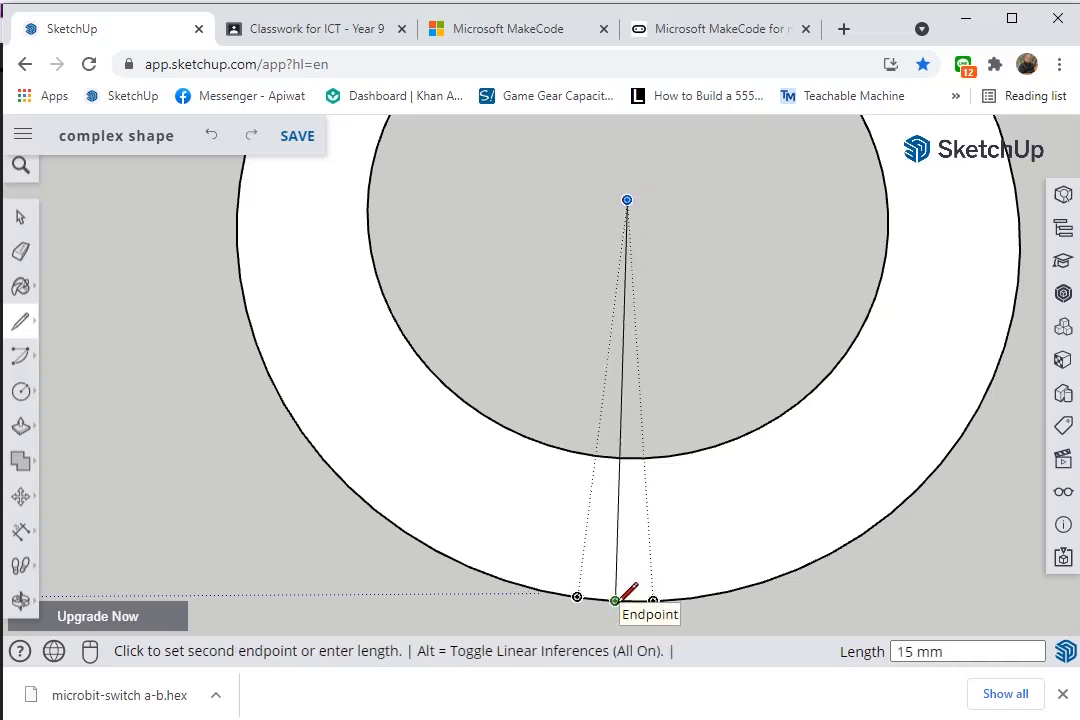
middle_drag(620, 595, 629, 497)
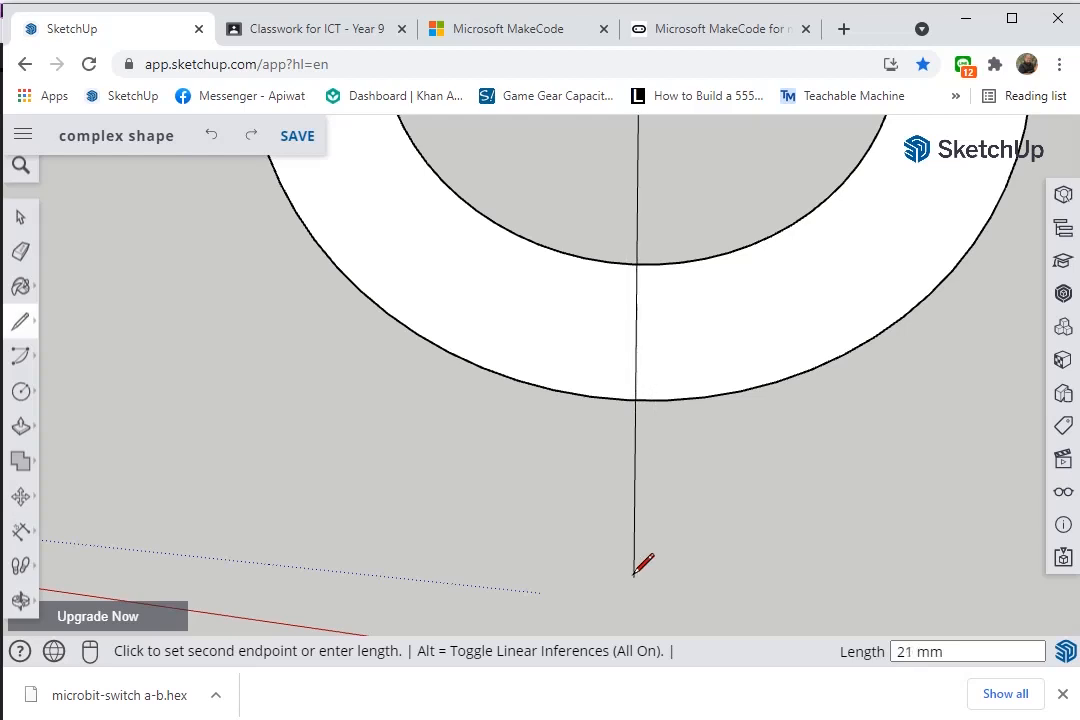
scroll(643, 557, down, 5)
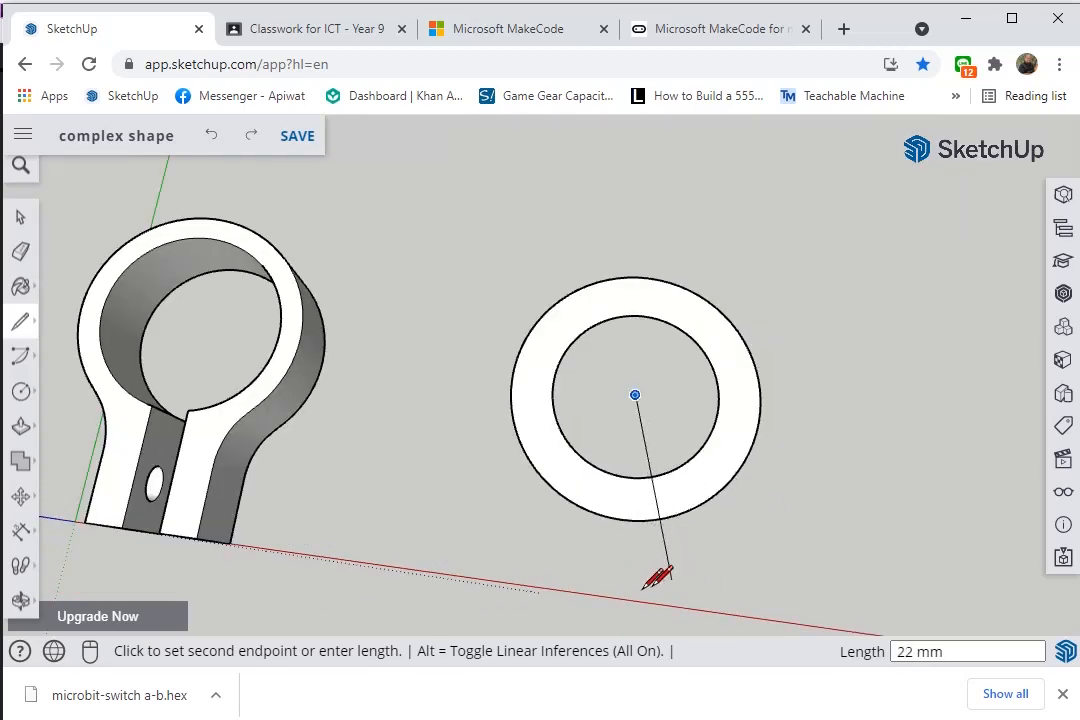
click(612, 597)
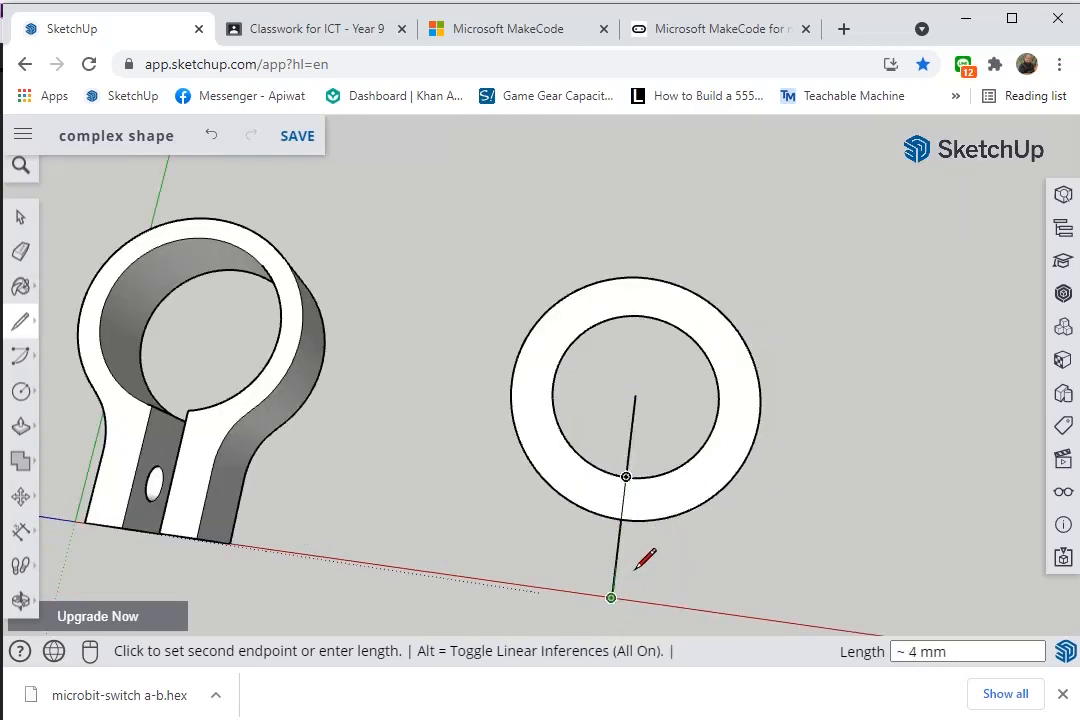
Erase the centre line's segment outside the ring and replace it with a 10 mm line along the green axis
key(e)
click(614, 558)
scroll(634, 549, up, 5)
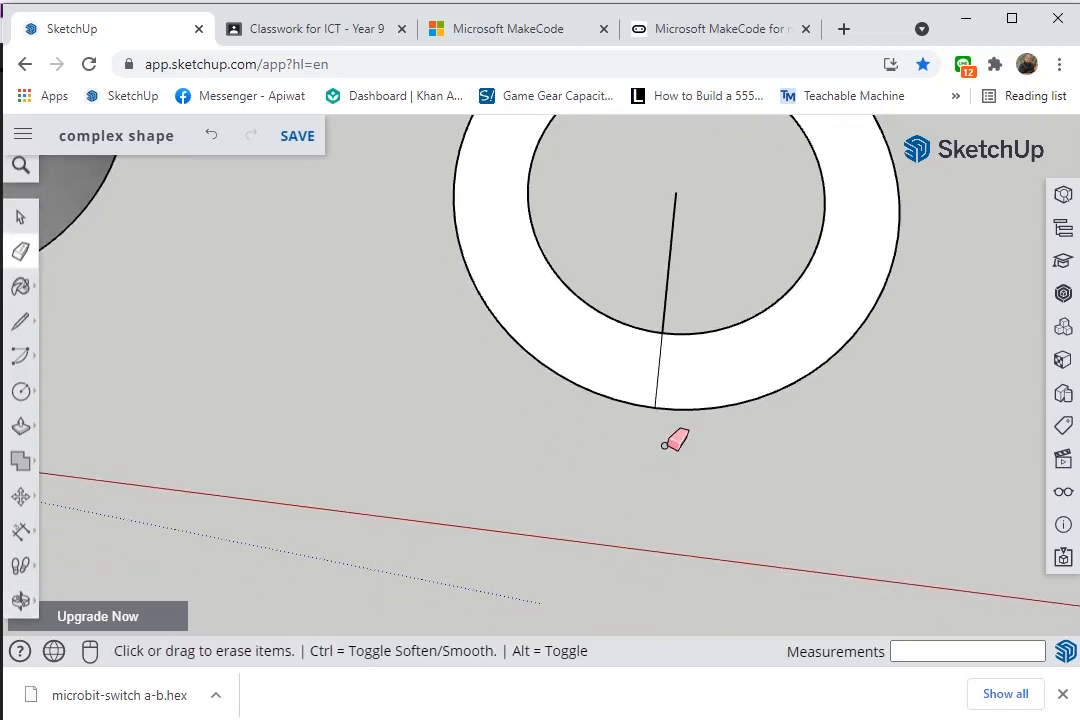
key(l)
click(653, 408)
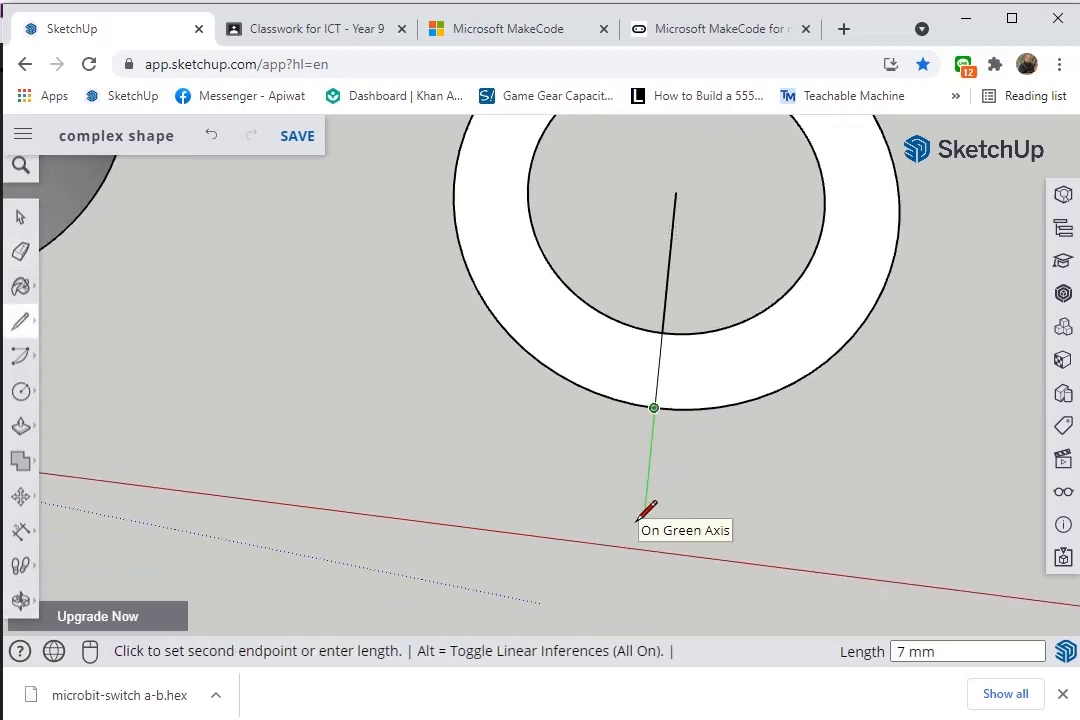
text(10)
key(Return)
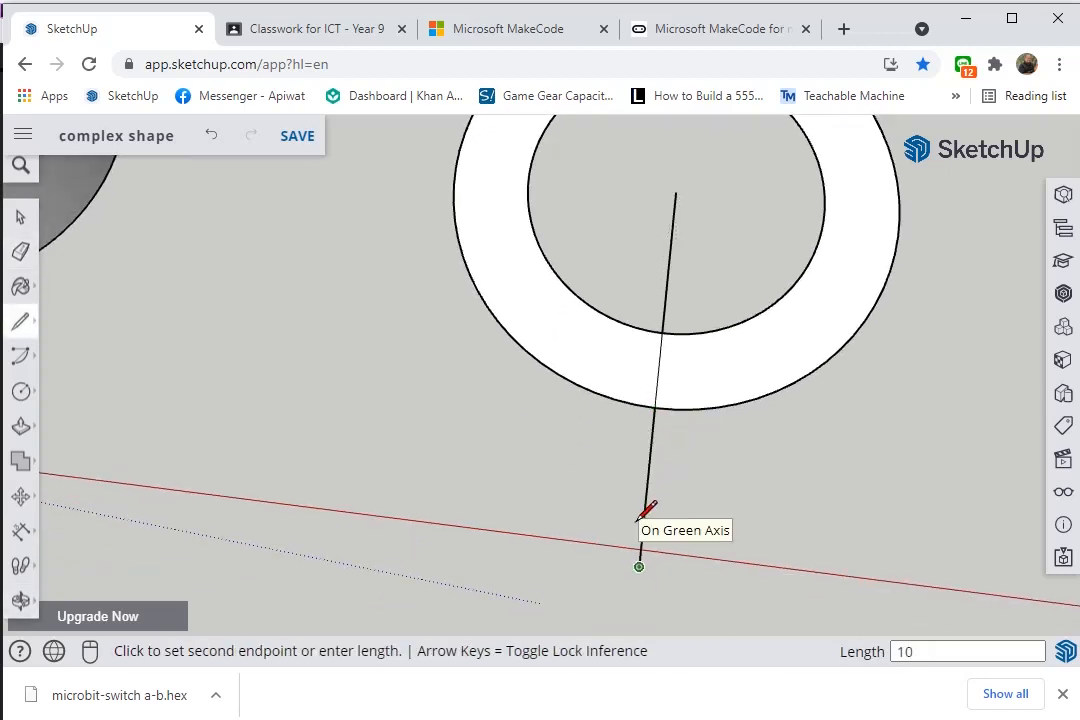
Draw a 2 mm line along the red axis from the centre line's outer end, and a 4 mm line back across it
scroll(640, 519, down, 4)
key(space)
shift+middle_drag(474, 478, 297, 331)
scroll(395, 410, up, 5)
scroll(410, 466, down, 4)
key(l)
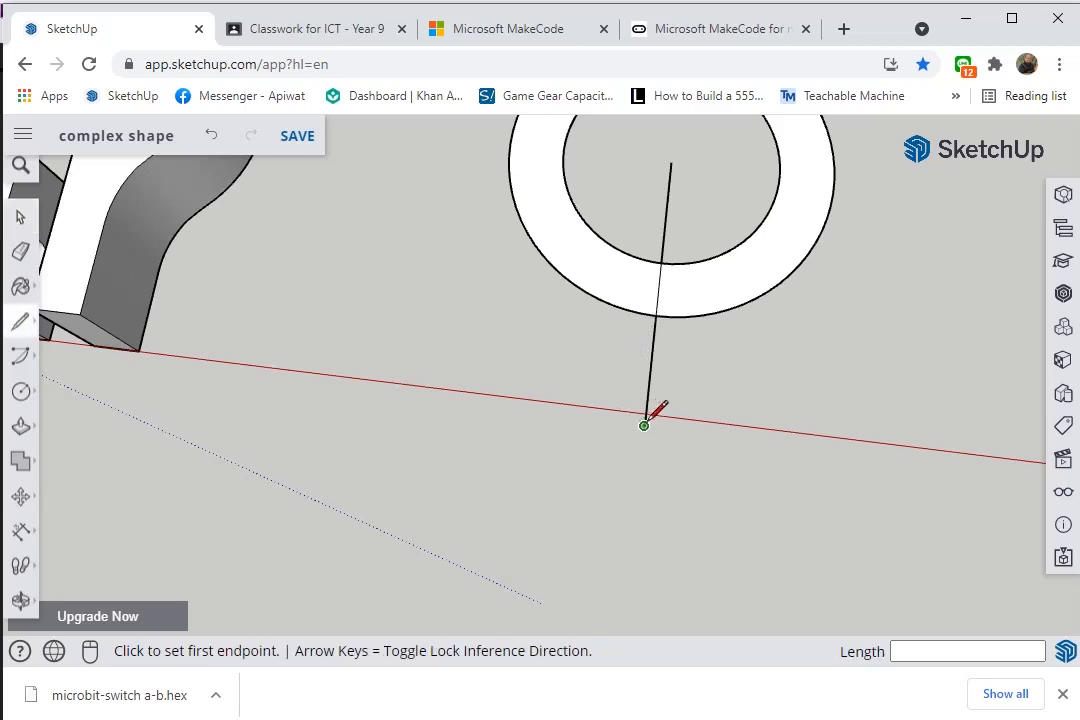
click(644, 425)
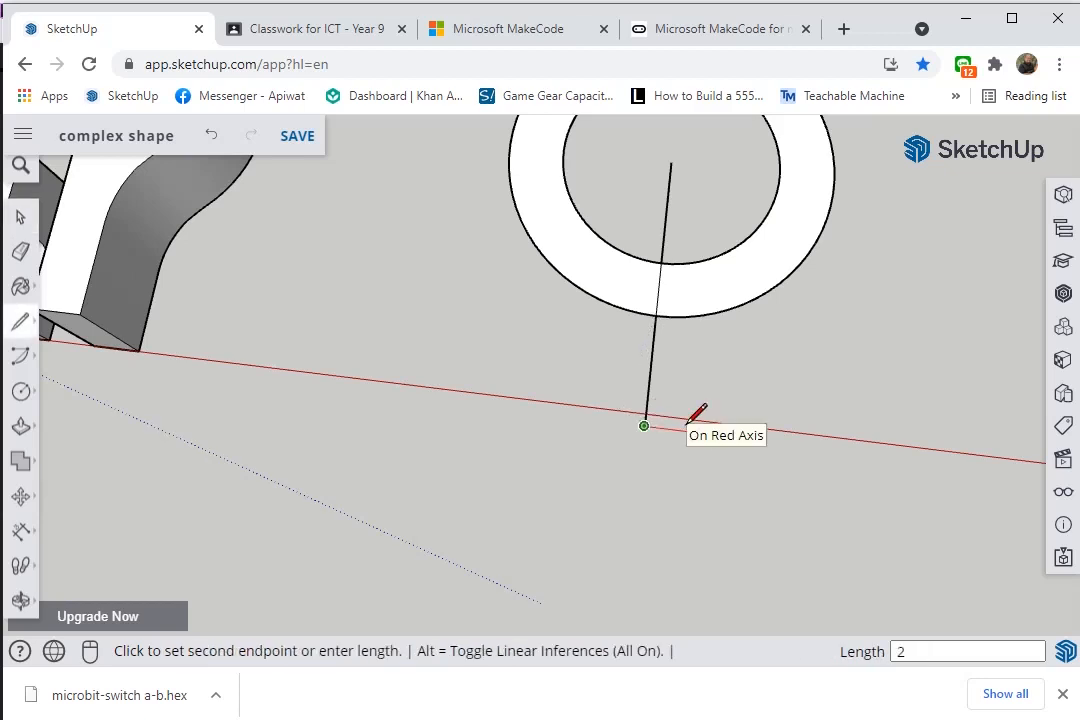
key(Return)
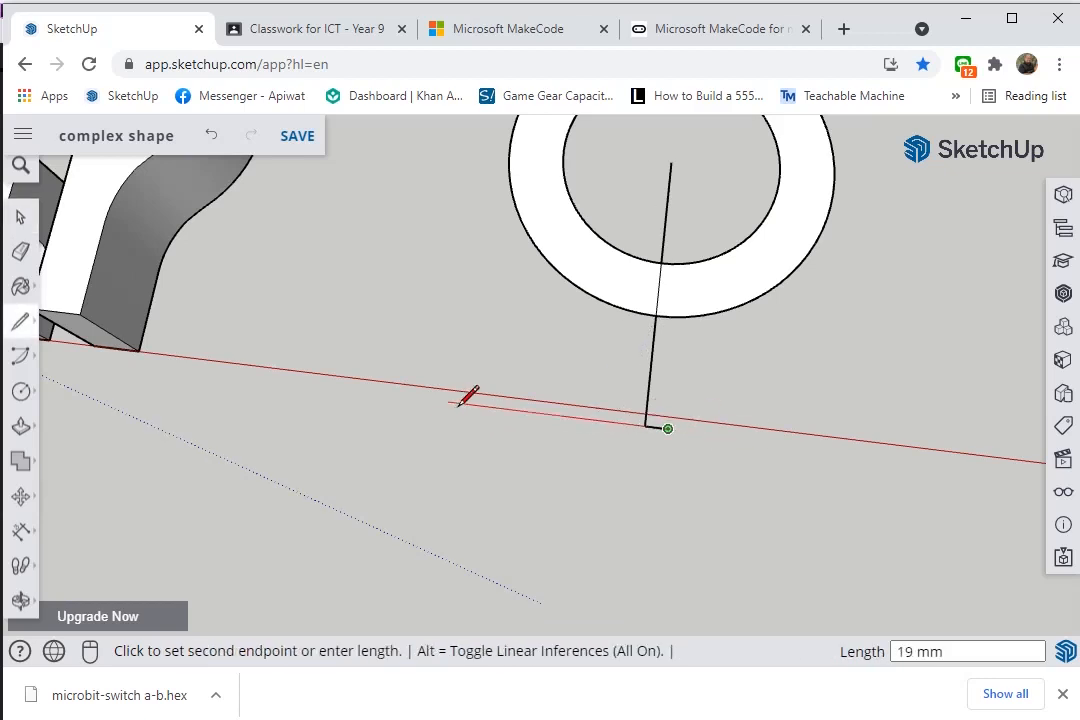
text(4)
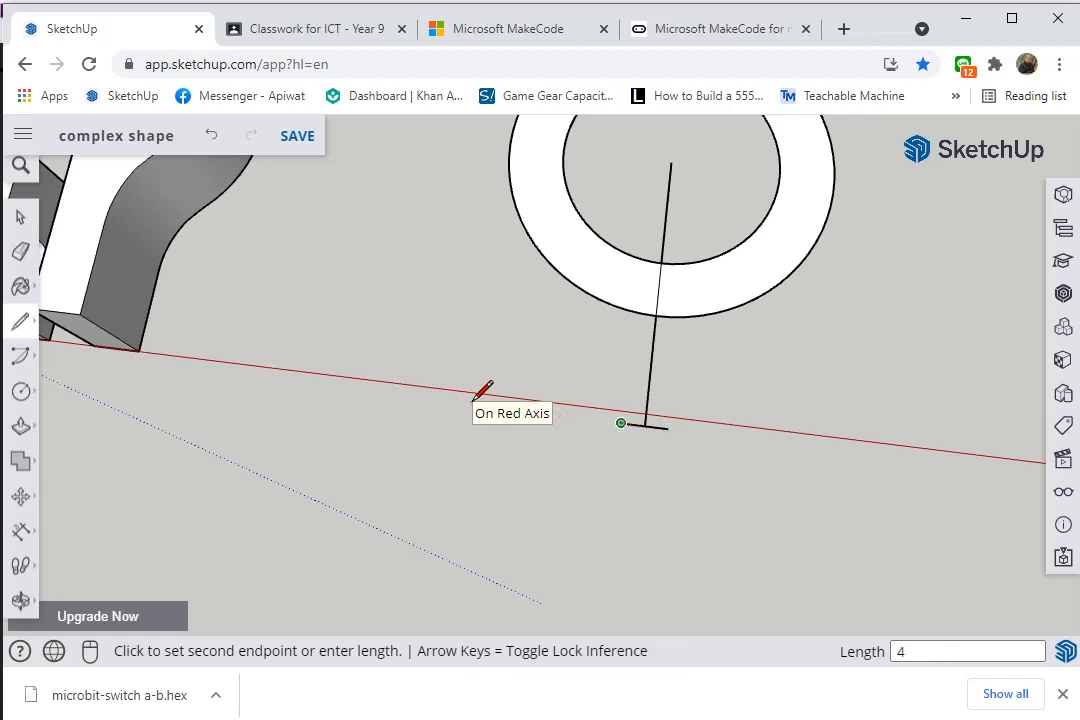
key(Return)
Draw parallel side lines along the green axis from both ends of the base line into the ring's opening, the first about 18 mm long
scroll(620, 410, up, 2)
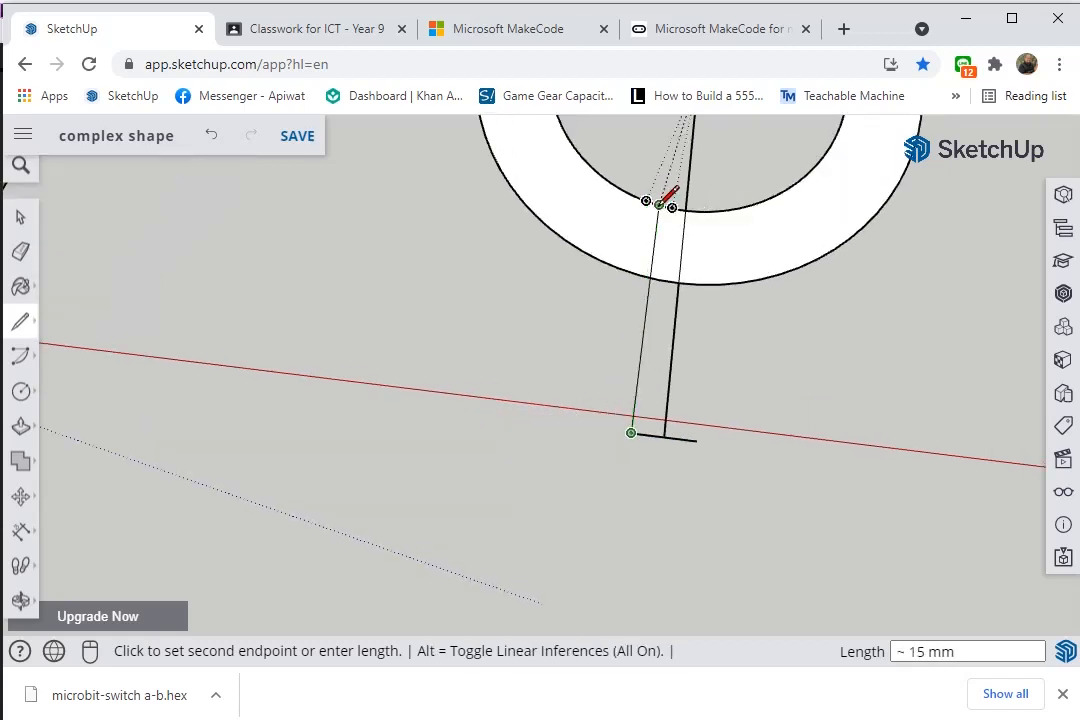
click(658, 165)
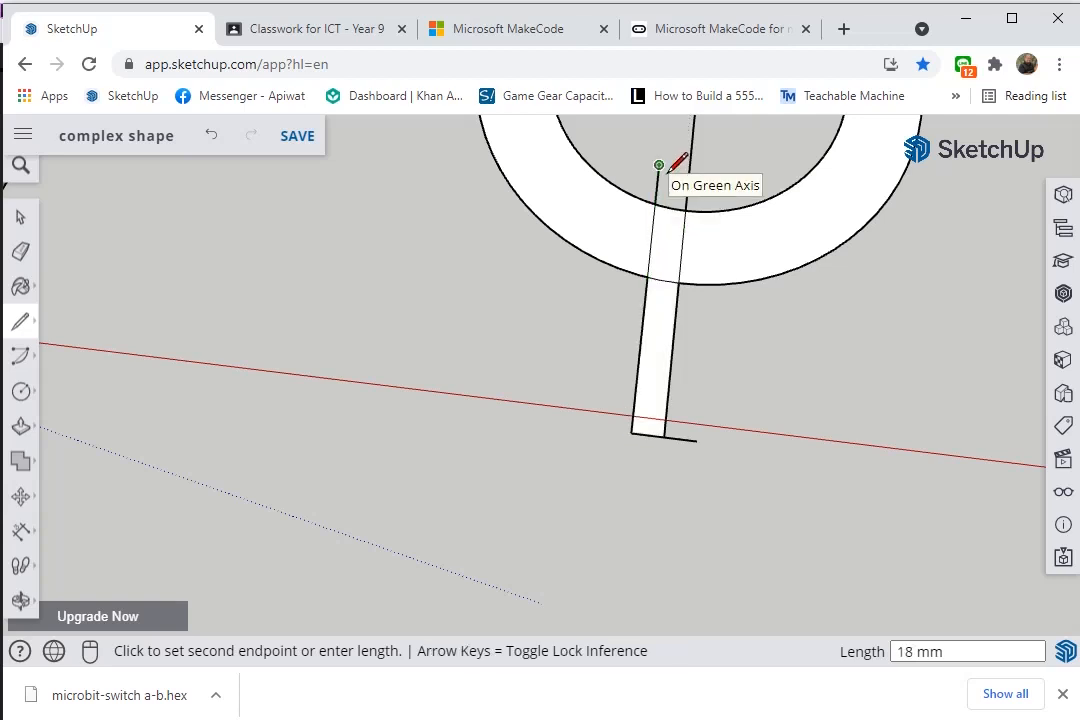
key(Escape)
click(697, 440)
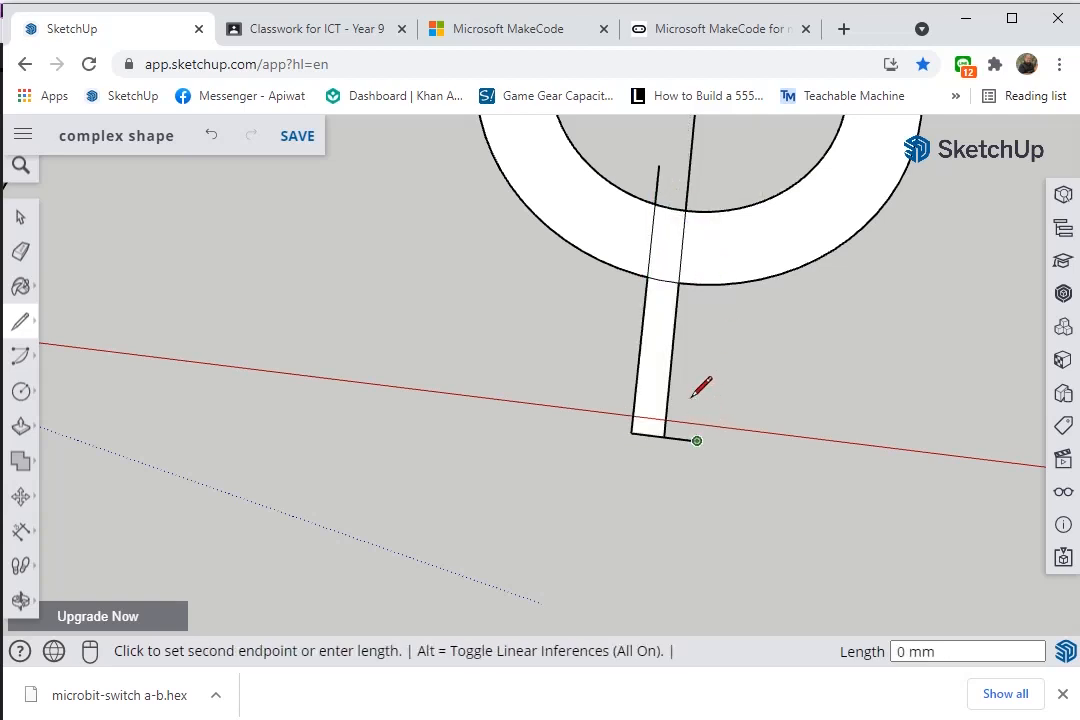
click(719, 166)
Erase the centre line, the short base line and the side lines' ends inside the ring's opening
scroll(692, 277, up, 2)
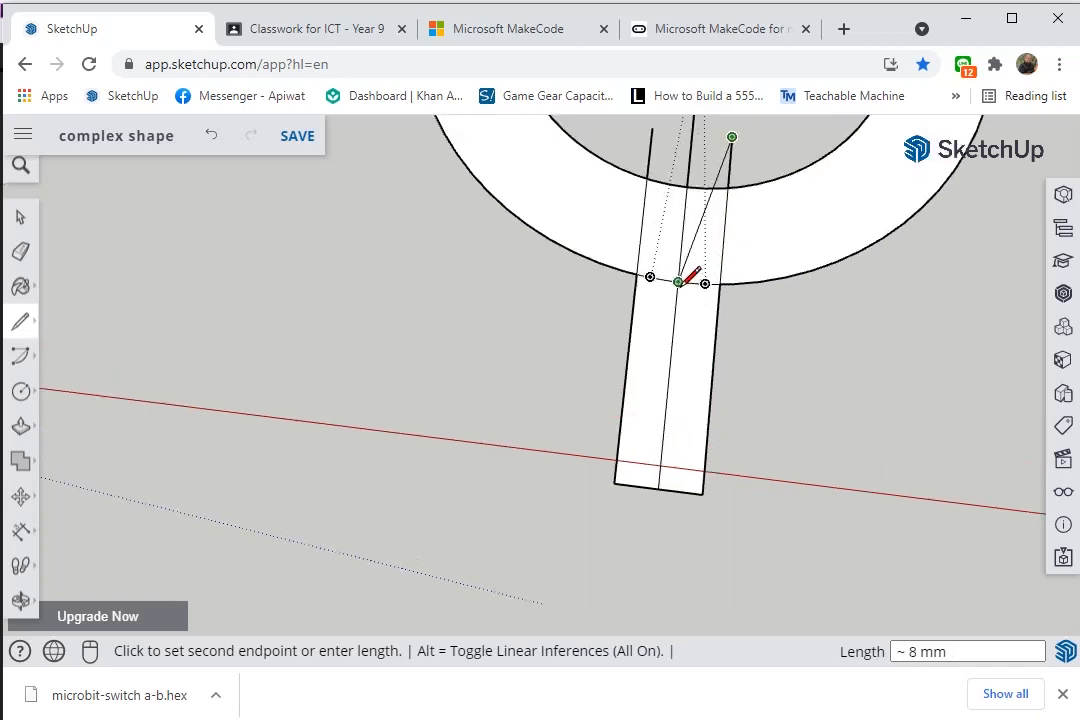
key(e)
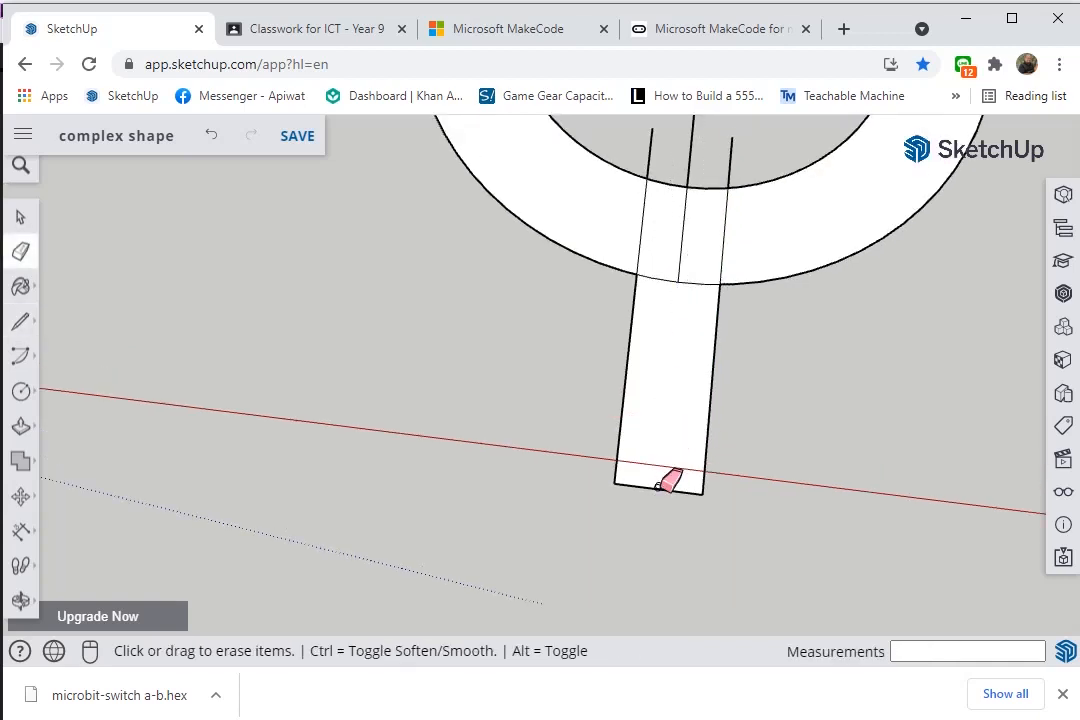
click(657, 488)
click(684, 237)
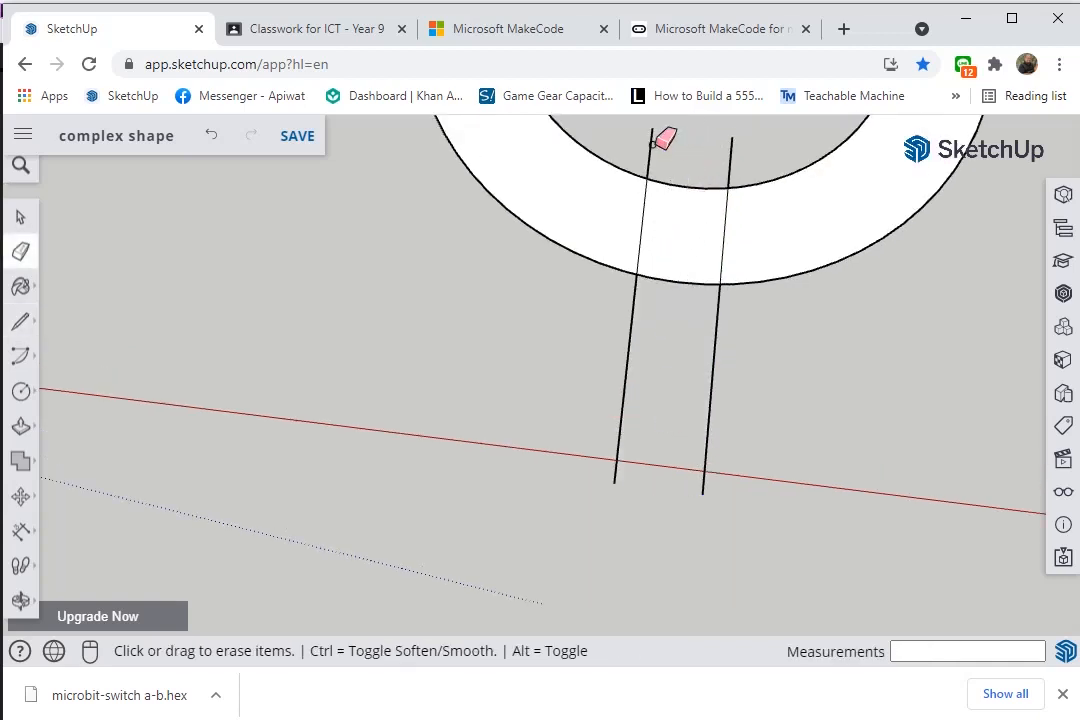
drag(656, 151, 649, 152)
scroll(697, 320, up, 5)
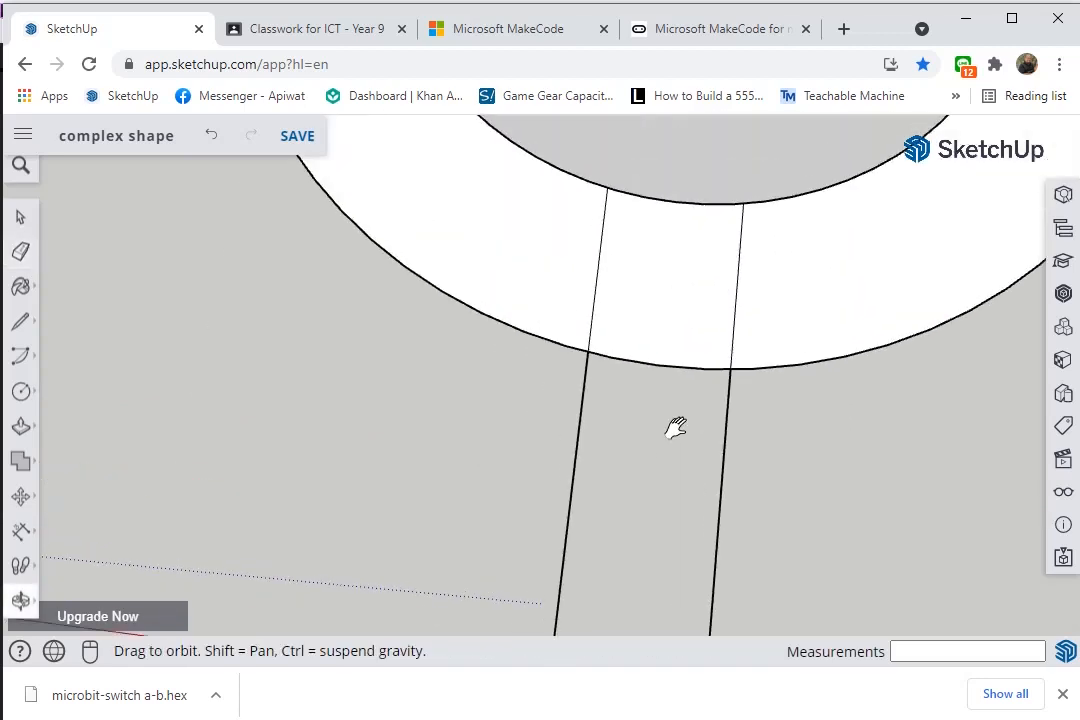
Erase the segments of the ring's outer circle that cross the slot between the two parallel side lines
click(612, 316)
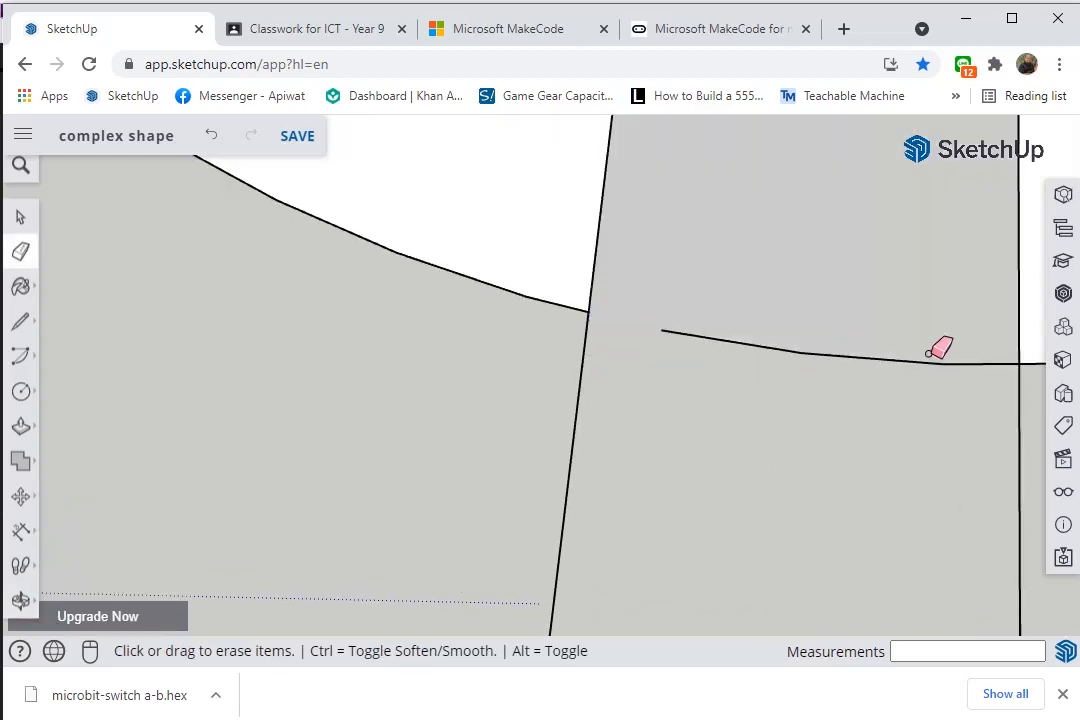
click(990, 362)
scroll(790, 352, down, 6)
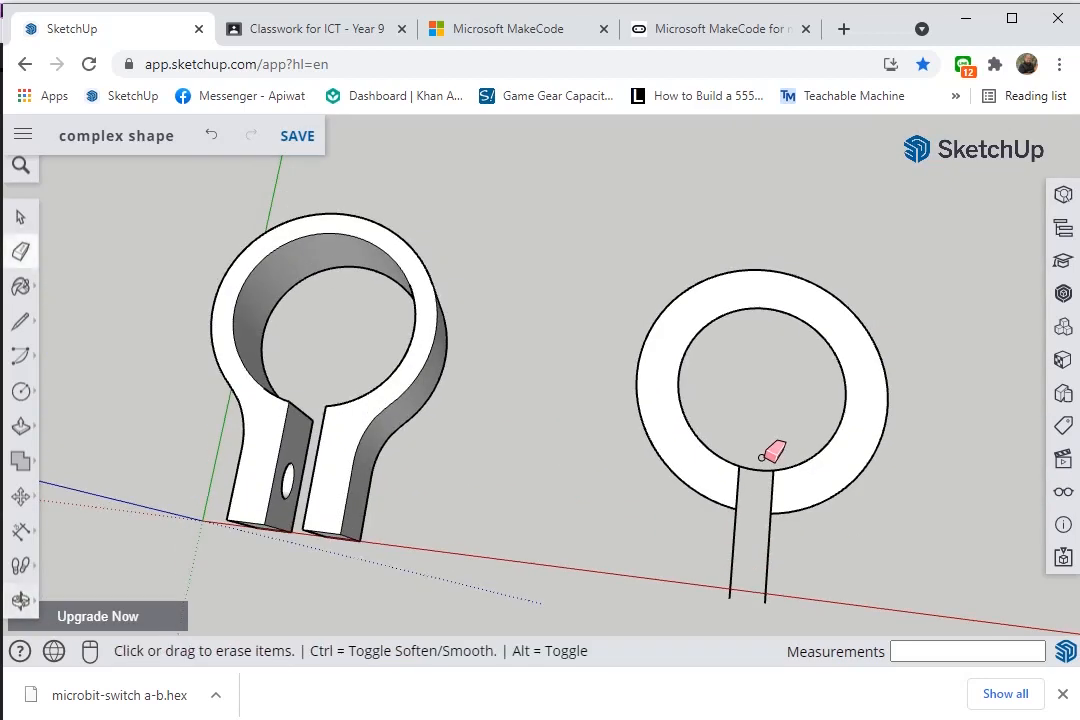
Erase the segments of the ring's inner circle between the two side lines to open the split, restoring any accidentally removed face
scroll(771, 448, up, 7)
scroll(737, 485, down, 5)
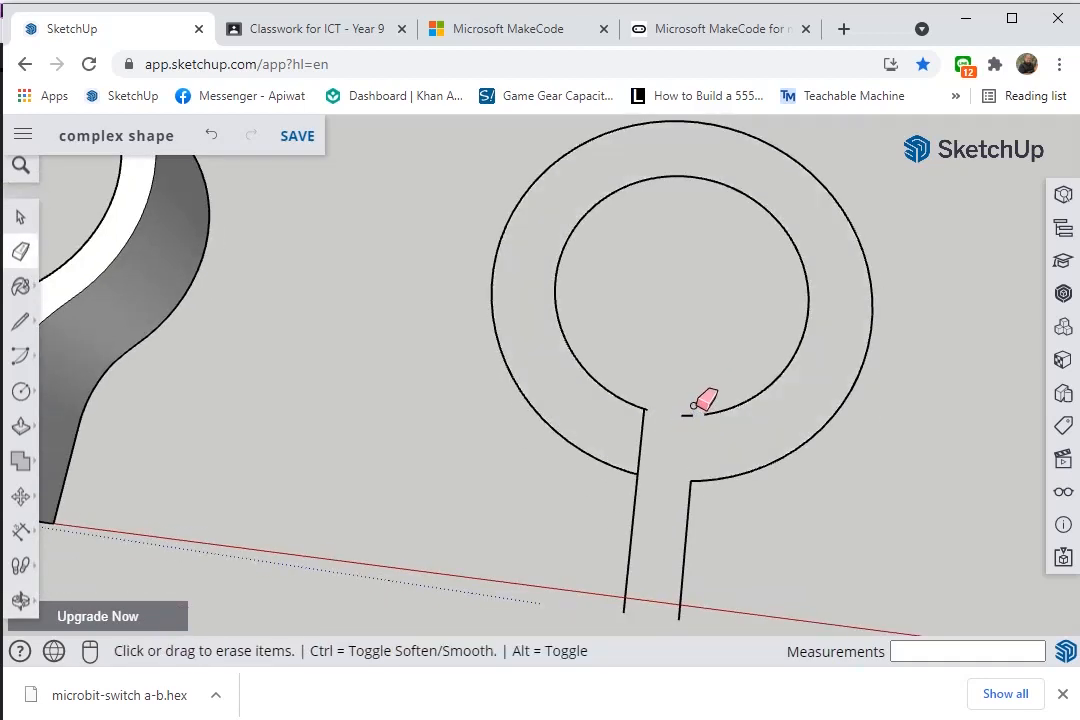
scroll(697, 407, up, 3)
scroll(688, 448, up, 3)
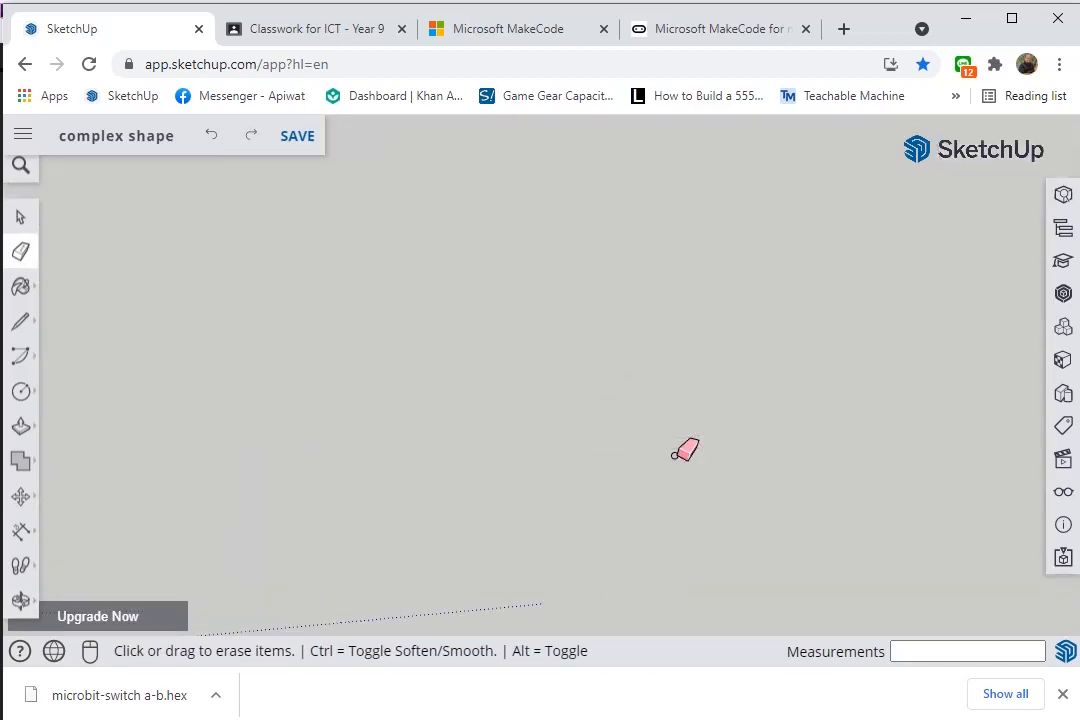
scroll(692, 444, down, 3)
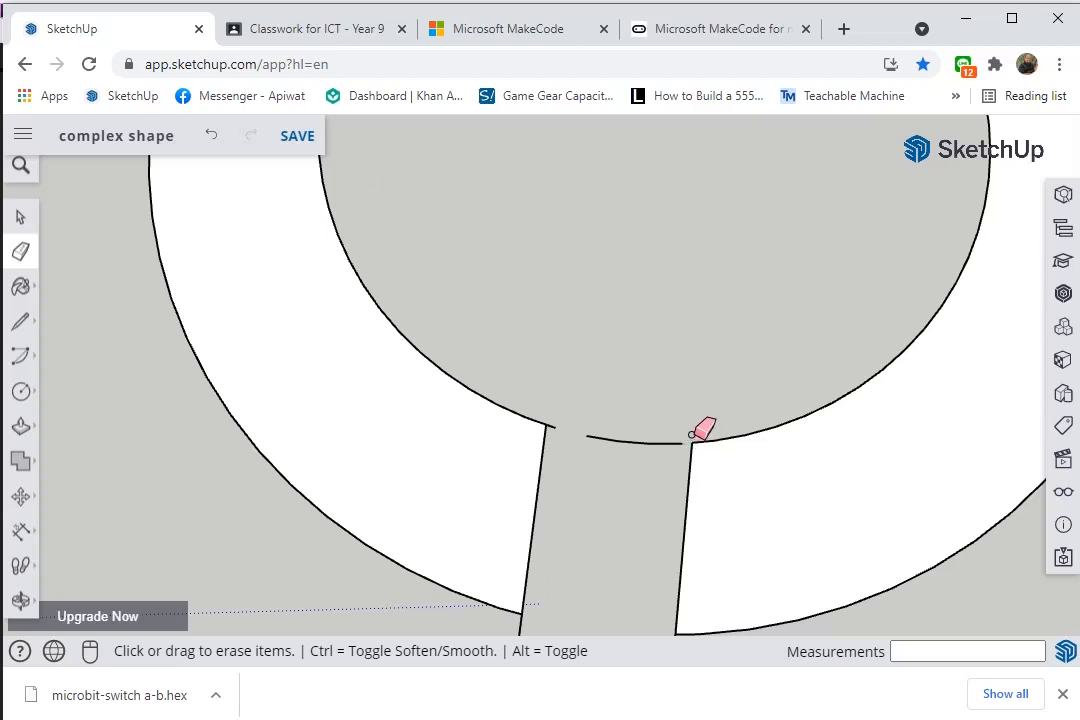
click(604, 442)
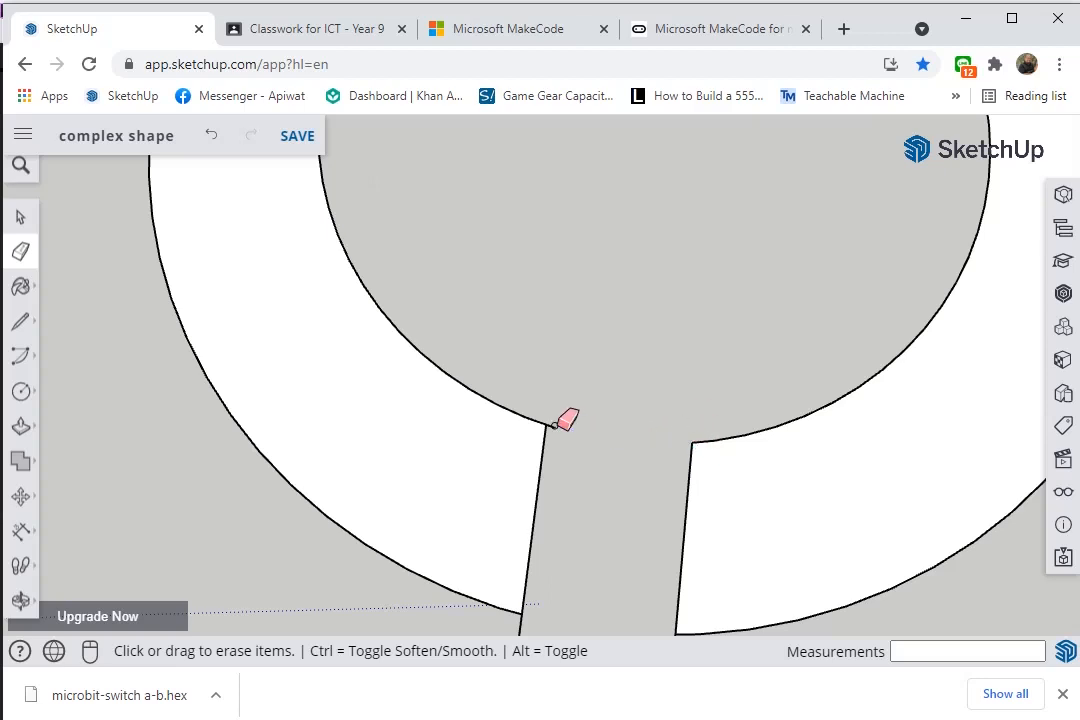
scroll(553, 427, down, 3)
middle_drag(595, 402, 783, 342)
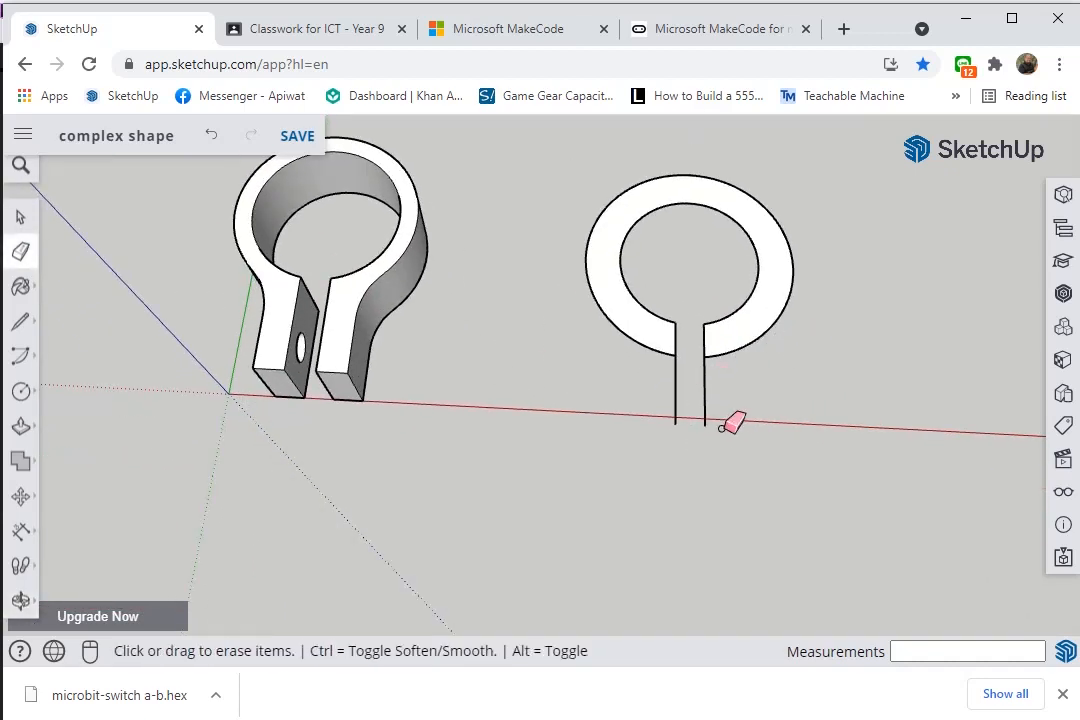
Try a 3 mm line outward along the red axis from the right side line's outer end, and undo it
scroll(725, 429, up, 1)
key(l)
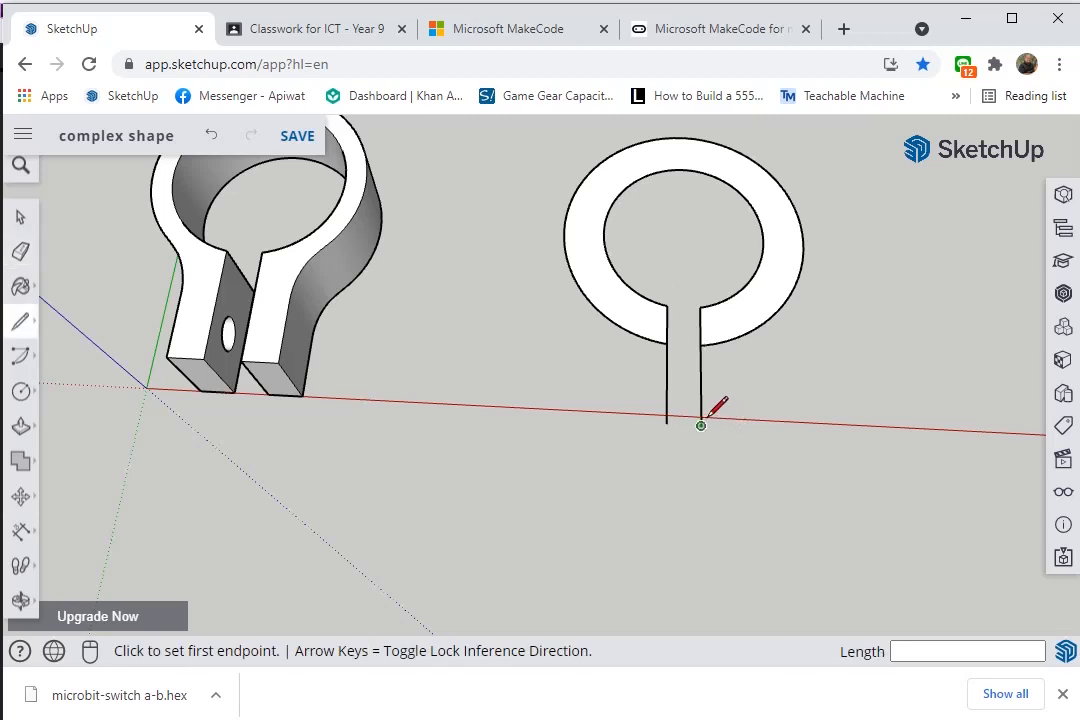
click(701, 426)
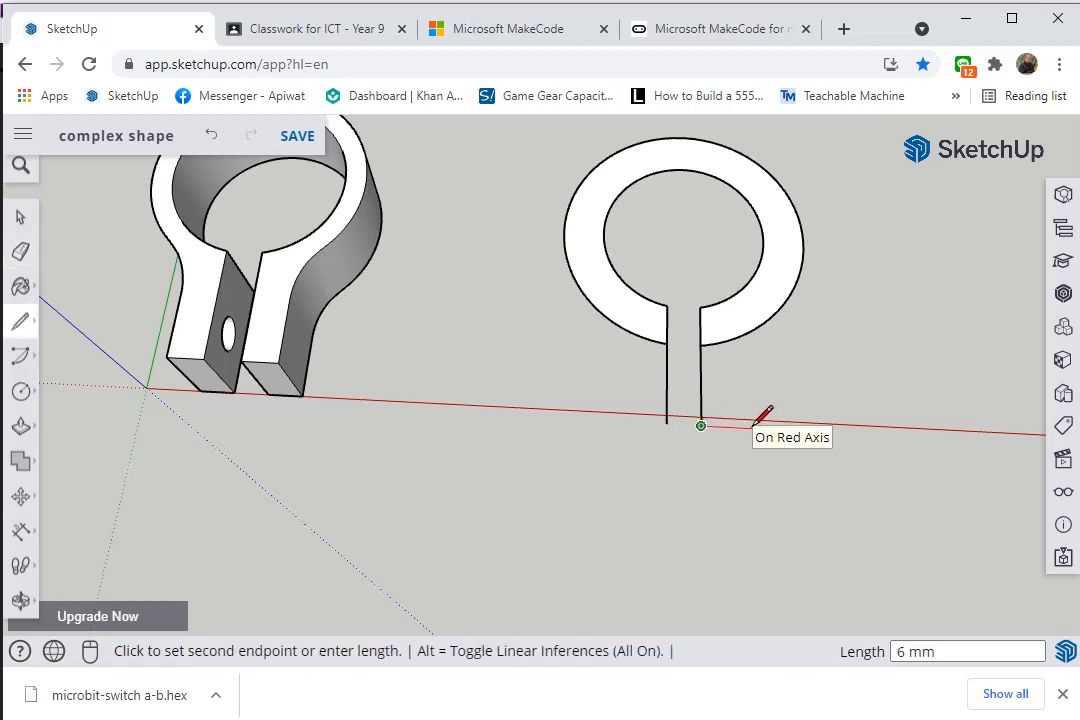
text(3)
key(Return)
key(ctrl+z)
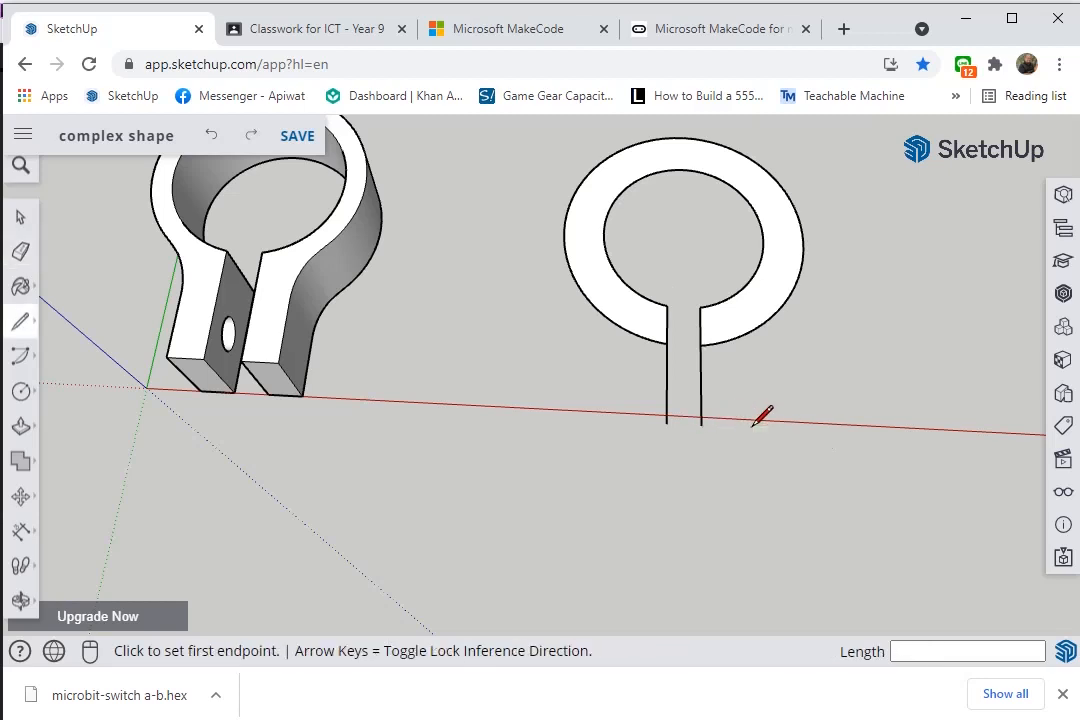
Outline the right arm with a 4 mm base line outward along the red axis and a side line back into the ring
click(701, 426)
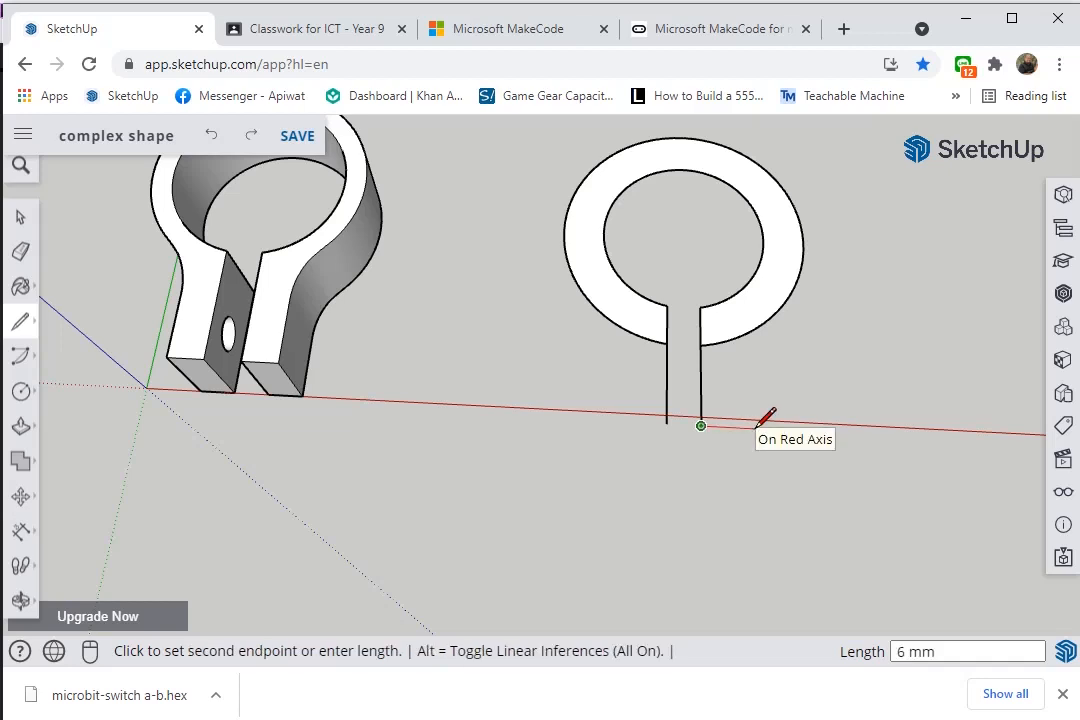
text(4)
key(Return)
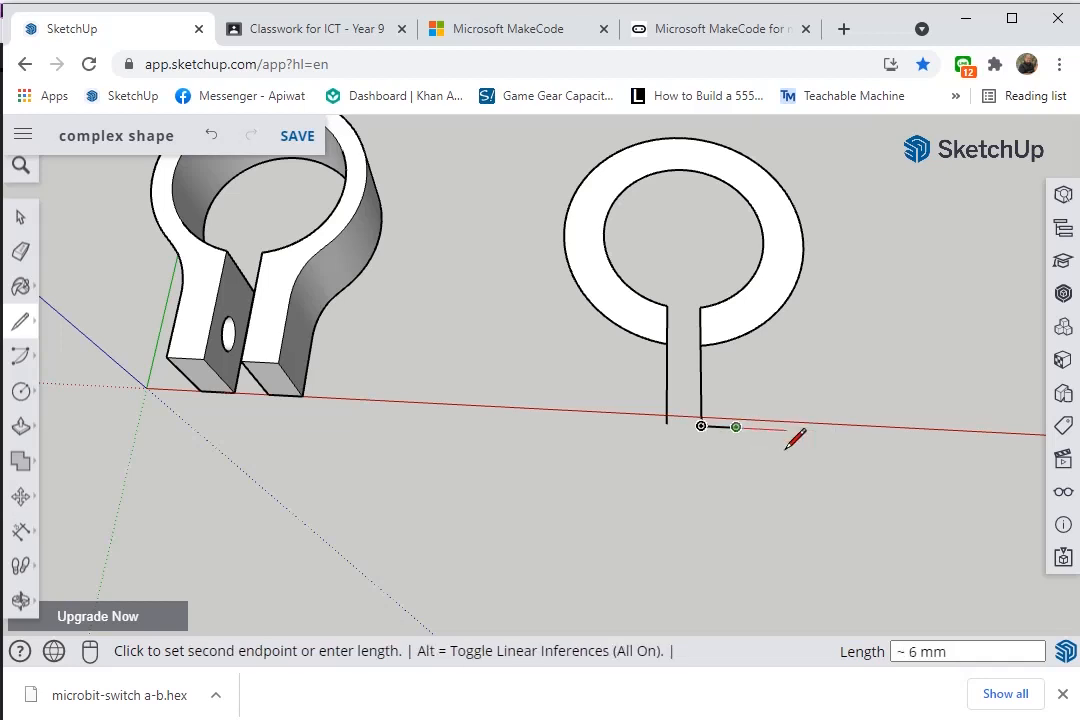
click(731, 310)
scroll(731, 310, up, 2)
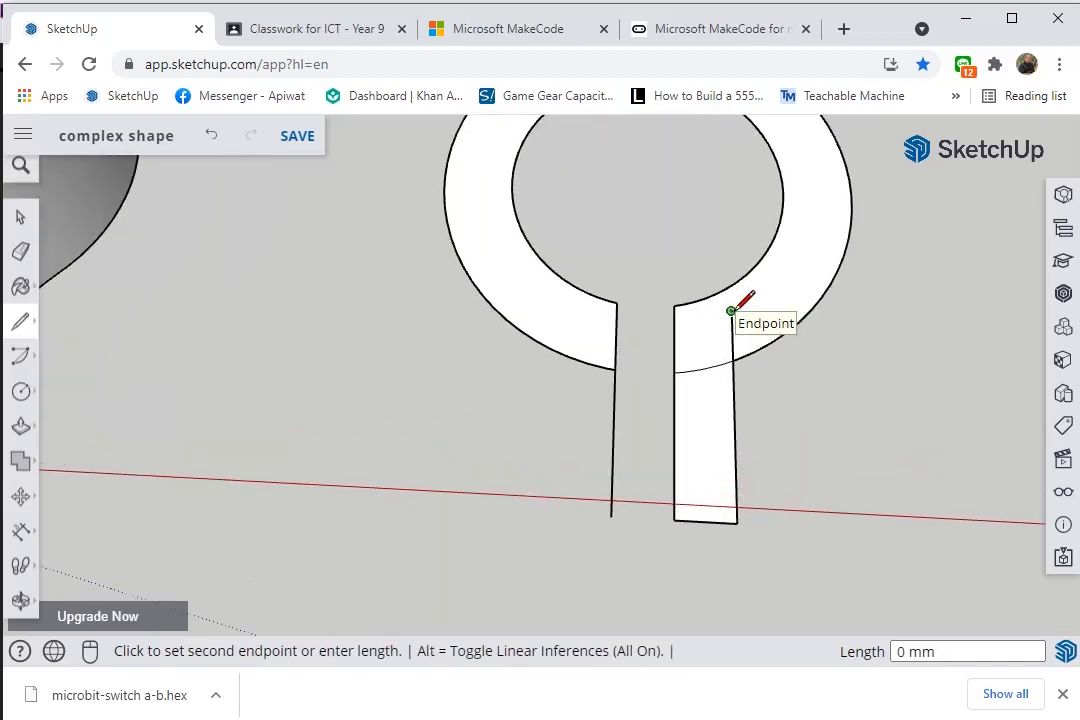
key(Escape)
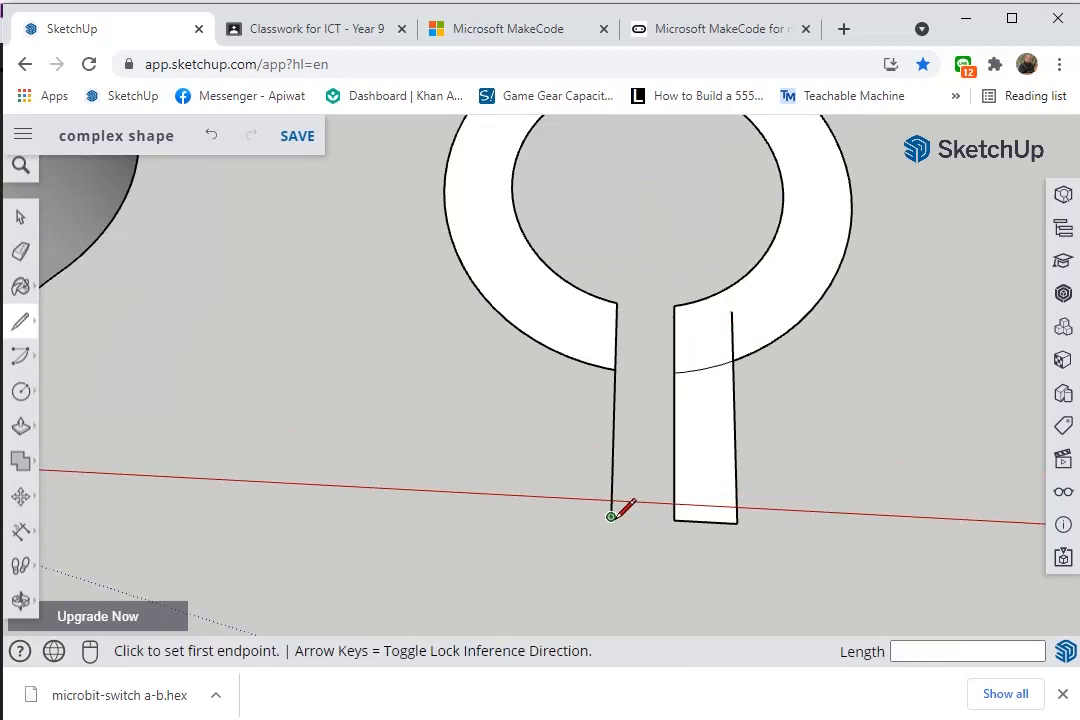
Outline the left arm with a 4 mm base line outward along the red axis and a 13 mm side line along the green axis
click(611, 516)
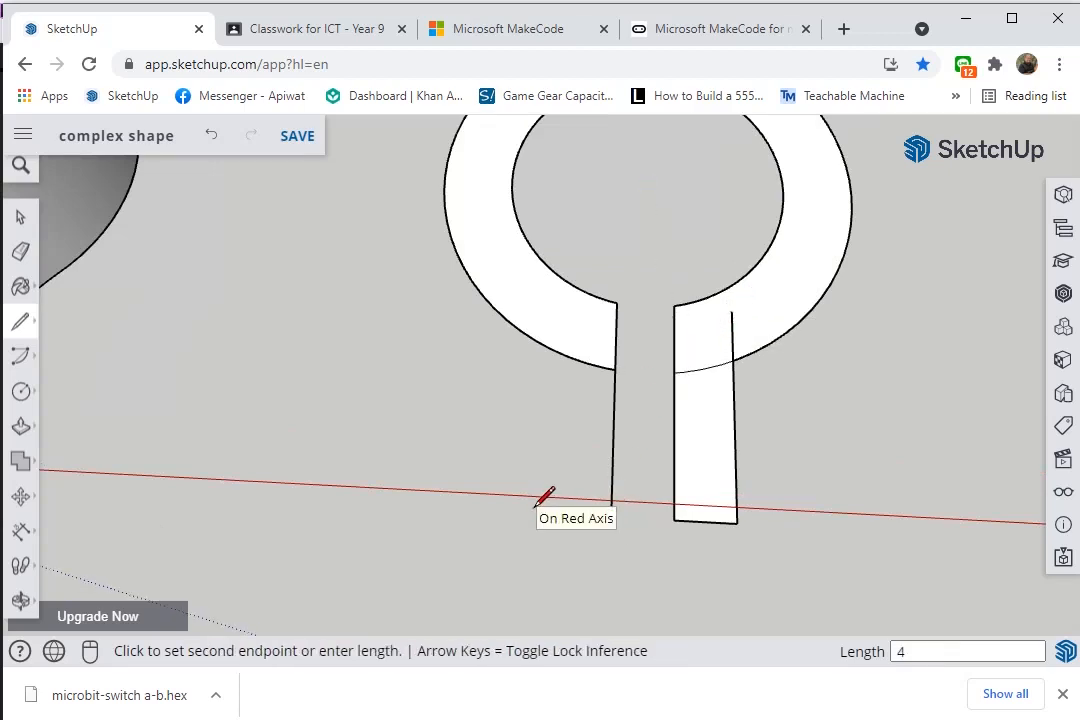
click(548, 513)
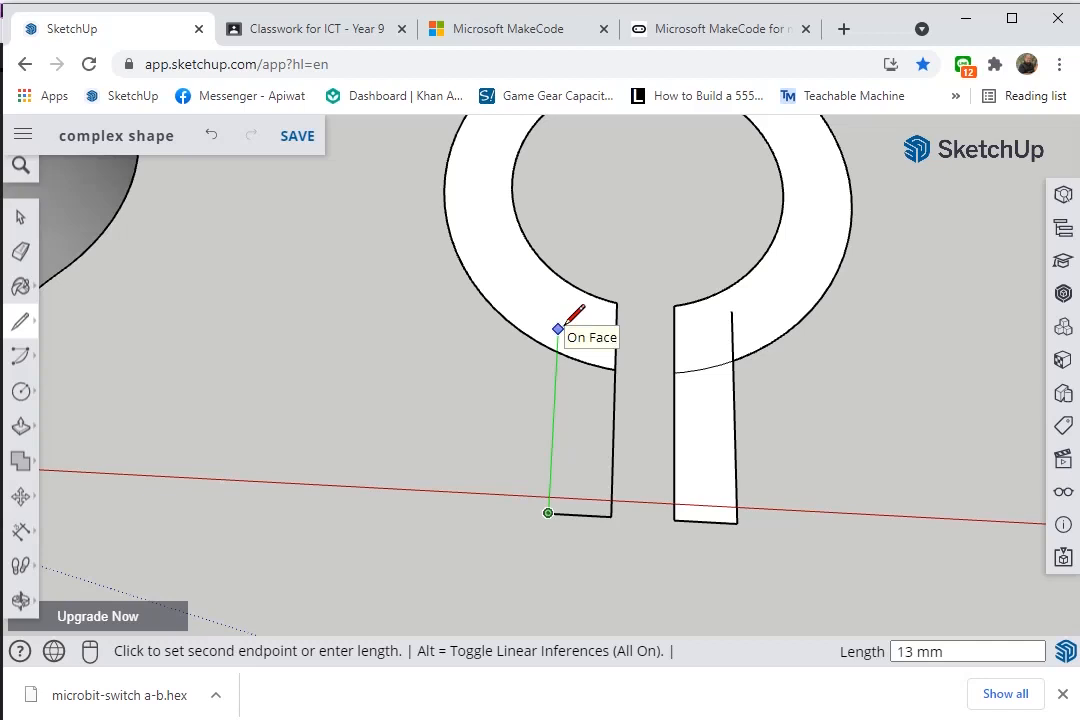
click(558, 328)
Erase the end of the left arm's outer side line that extends inside the ring
scroll(560, 326, up, 3)
key(e)
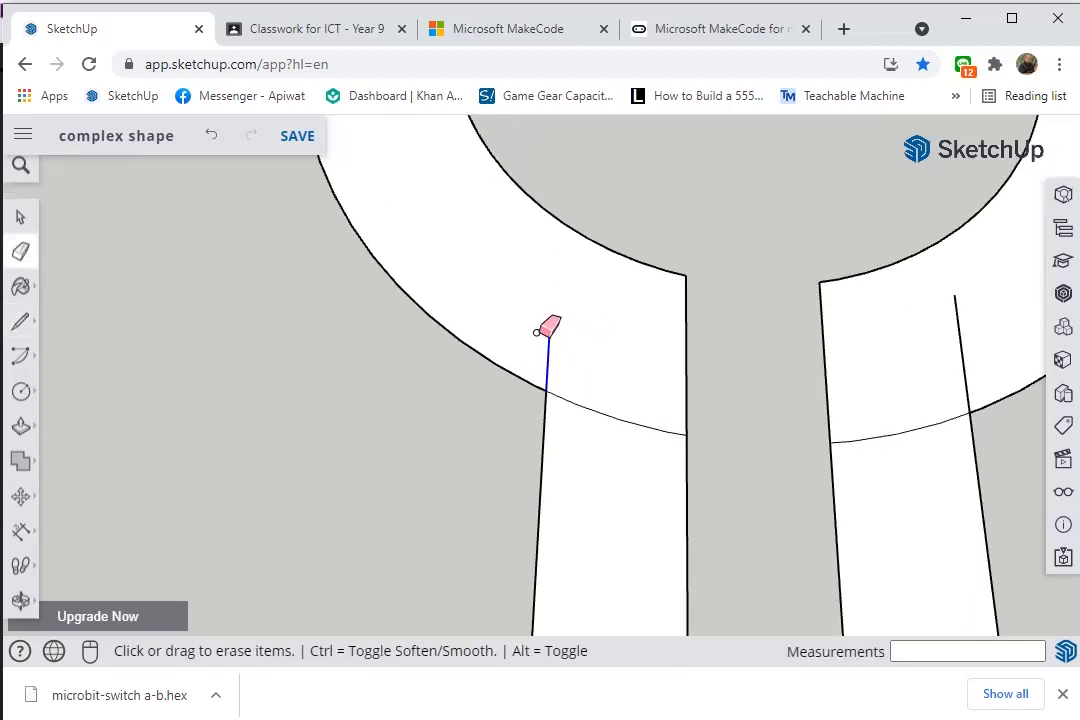
click(537, 332)
Try to erase the ring's outer arc across the left arm, and undo the erasure
scroll(575, 380, up, 4)
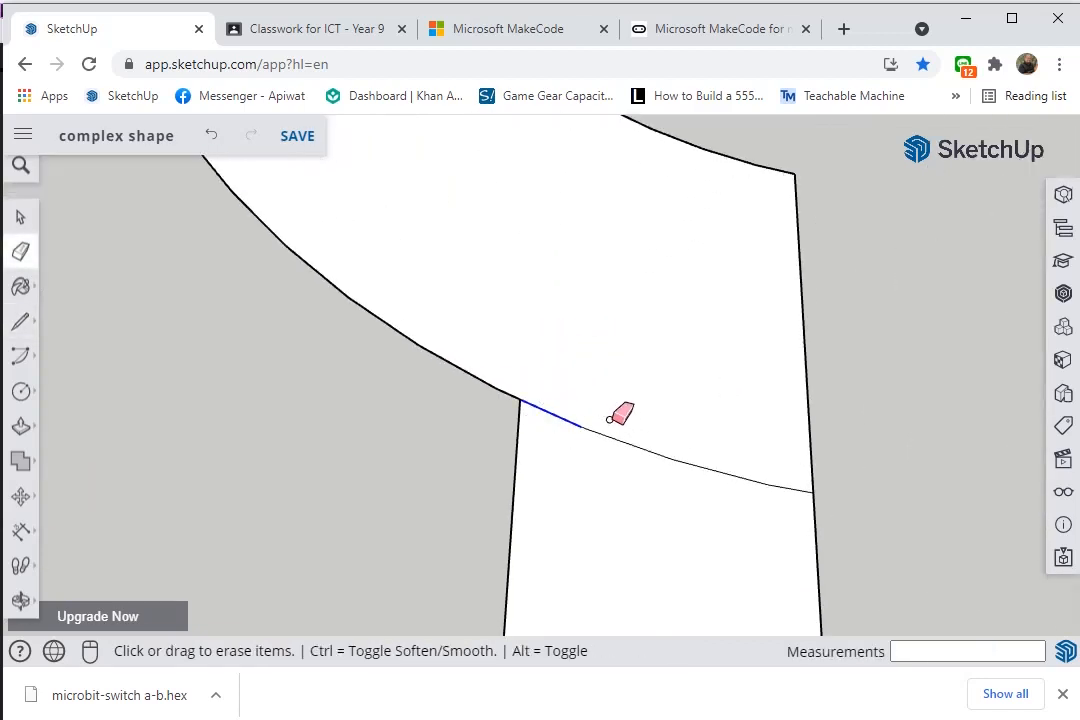
mouse_move(608, 419)
mouse_down()
mouse_move(653, 458)
mouse_move(586, 521)
mouse_up()
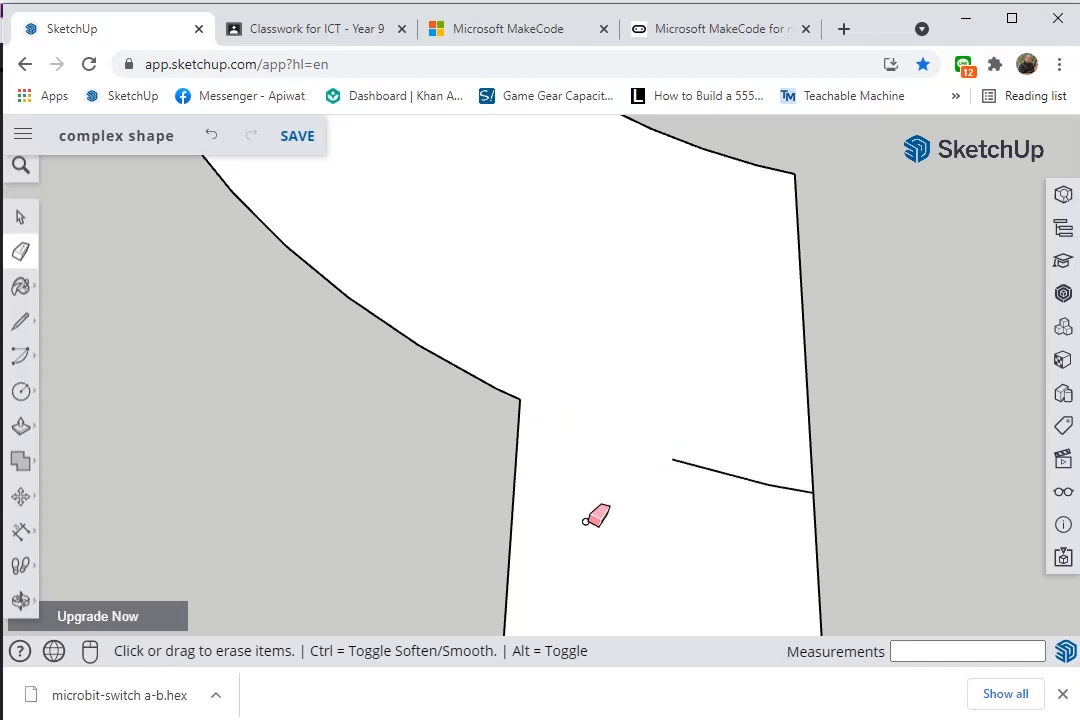
key(ctrl+z)
scroll(600, 510, down, 5)
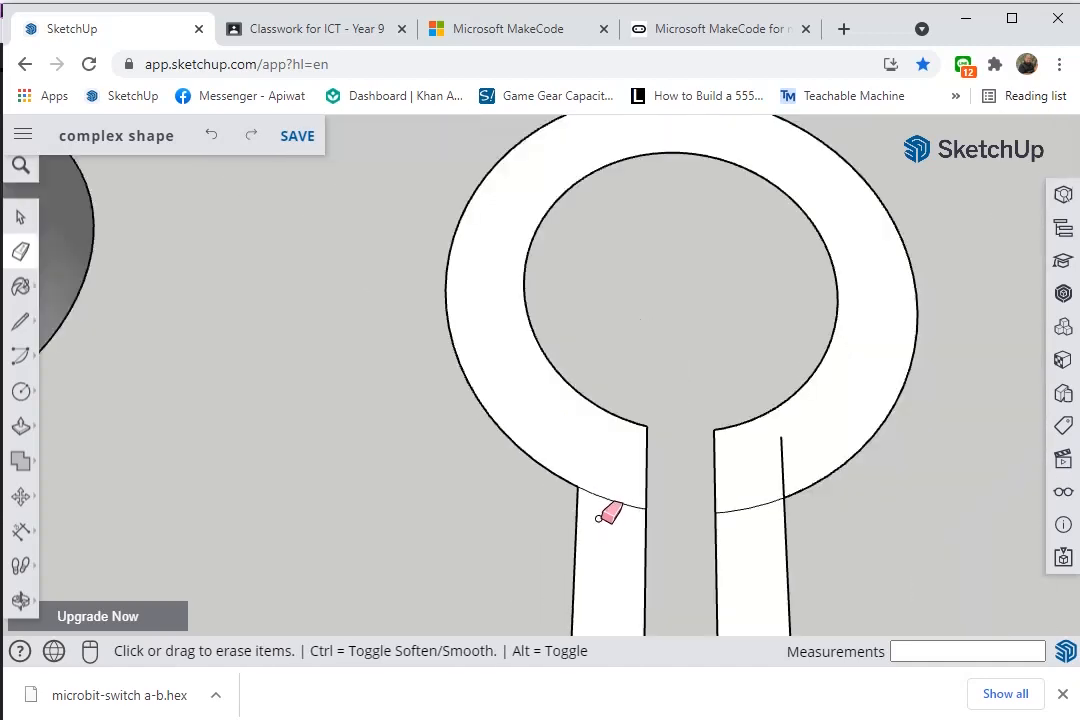
mouse_move(590, 511)
middle_down()
mouse_move(762, 467)
mouse_move(647, 414)
mouse_move(656, 414)
middle_up()
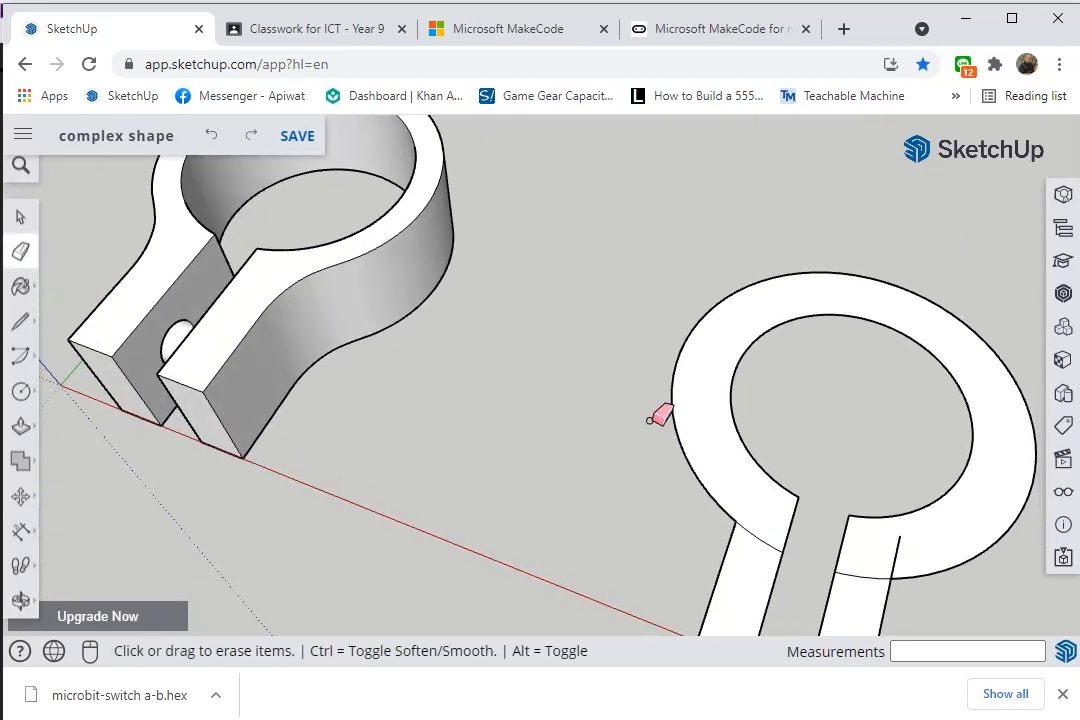
Switch to the Google Classroom image complex shape.png to examine how the arms join the ring, and return to the SketchUp model
click(325, 29)
scroll(441, 378, up, 3)
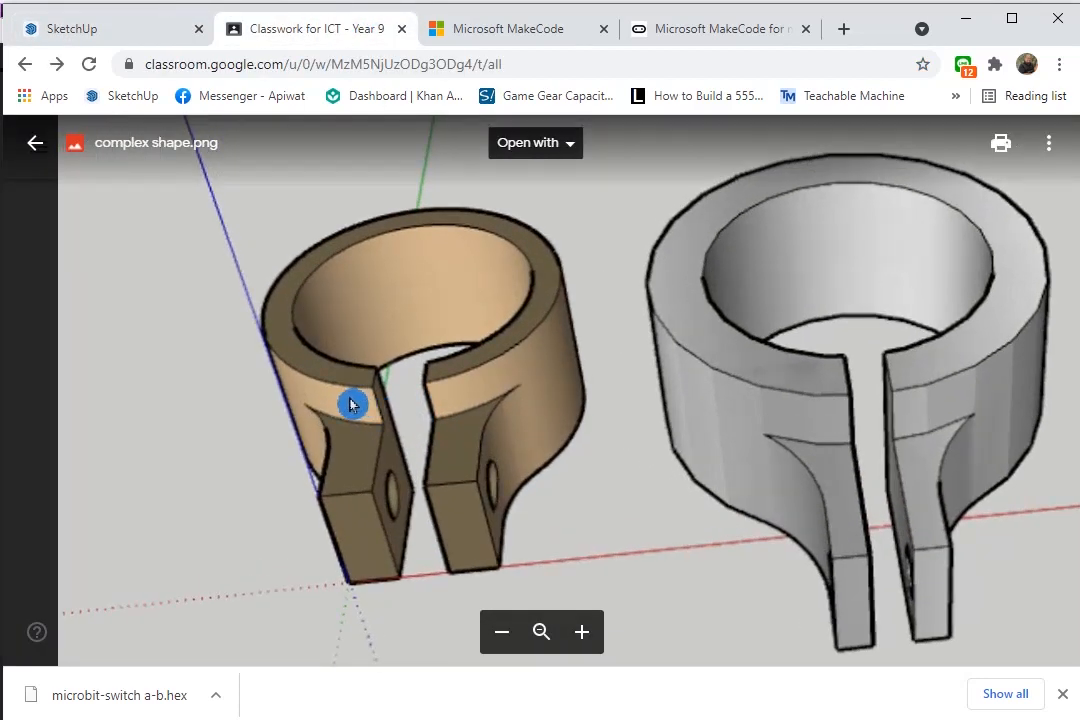
click(662, 20)
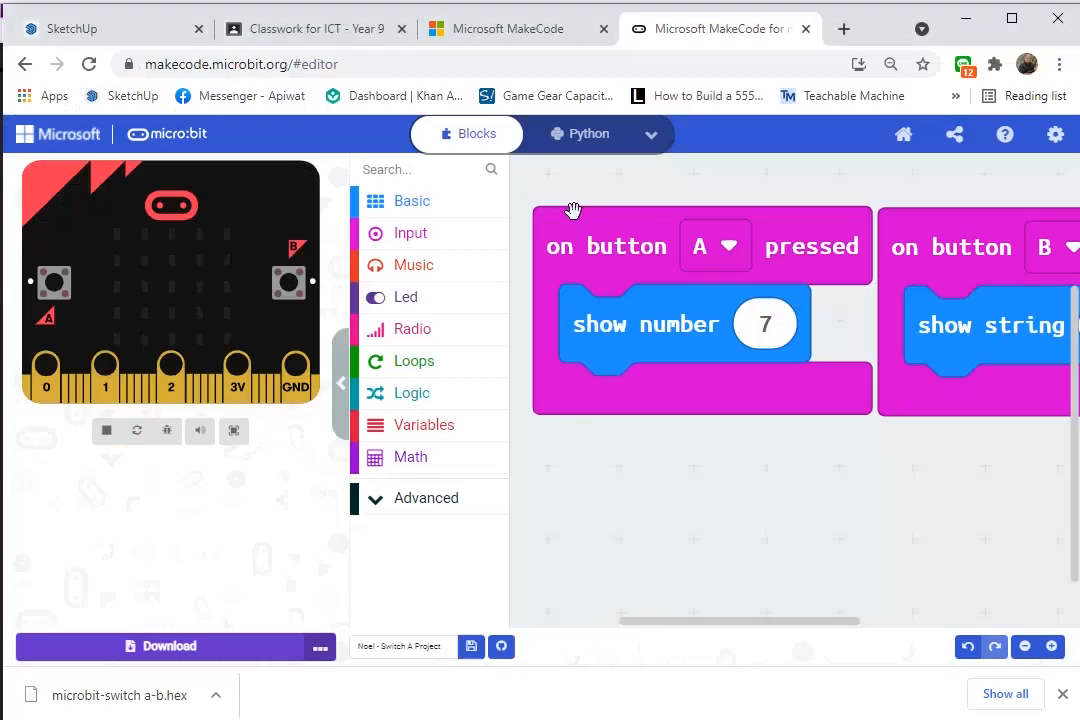
click(145, 29)
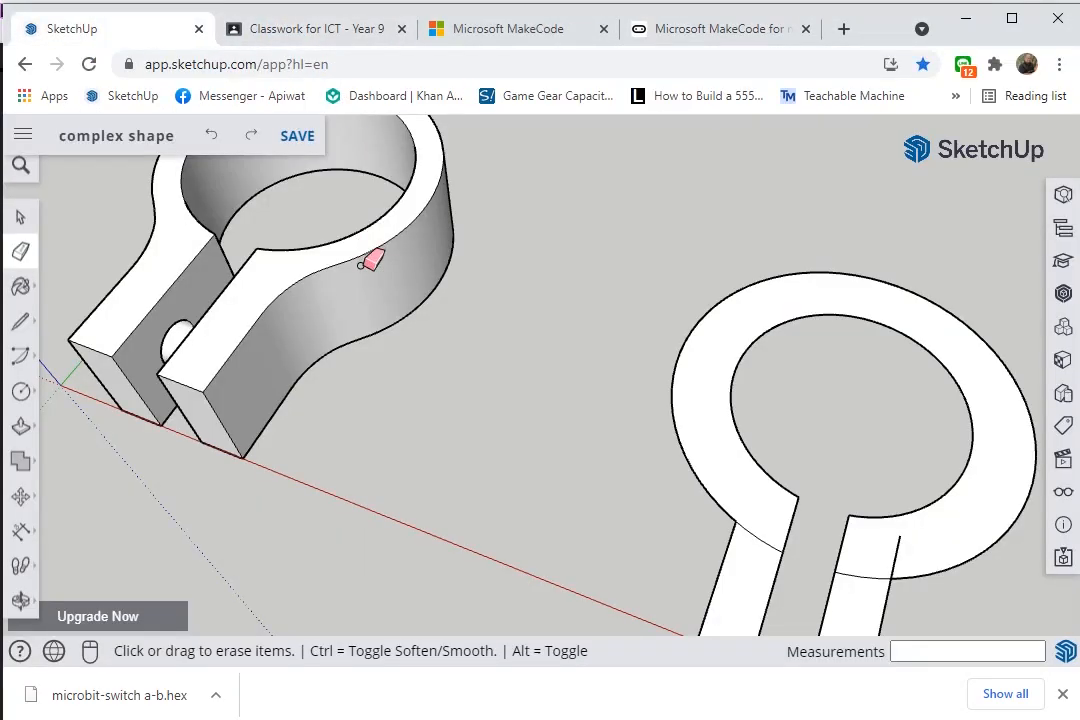
scroll(374, 253, down, 3)
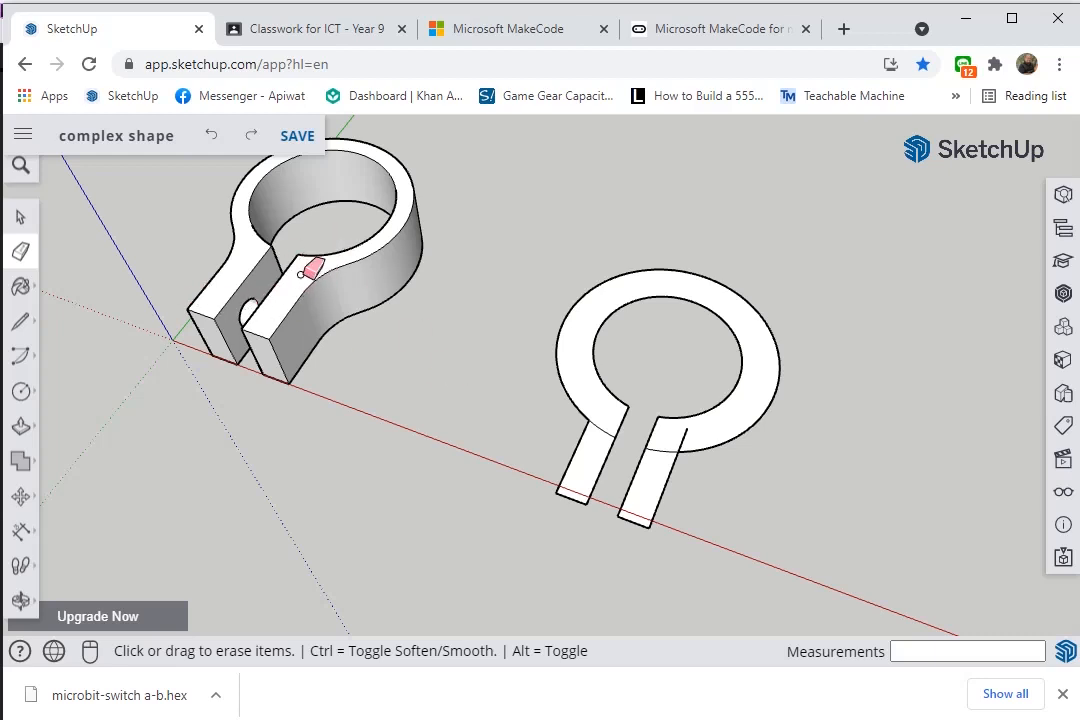
Erase the end of the right arm's outer side line that extends inside the ring
scroll(609, 391, up, 6)
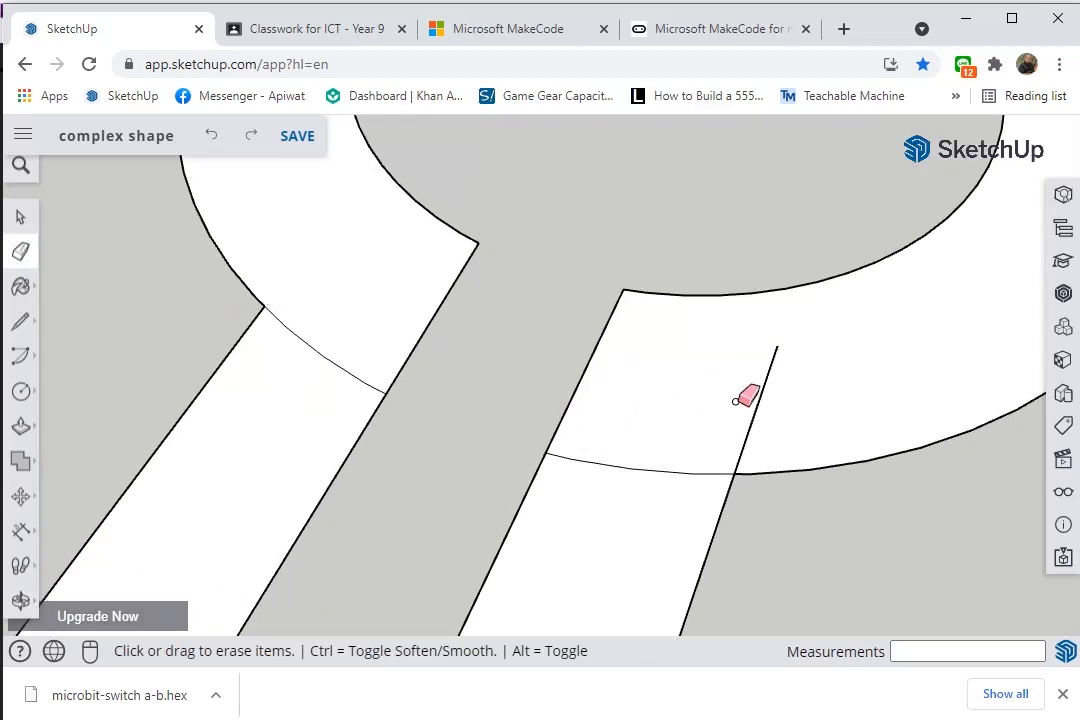
click(741, 450)
scroll(760, 430, down, 2)
shift+middle_drag(760, 436, 737, 322)
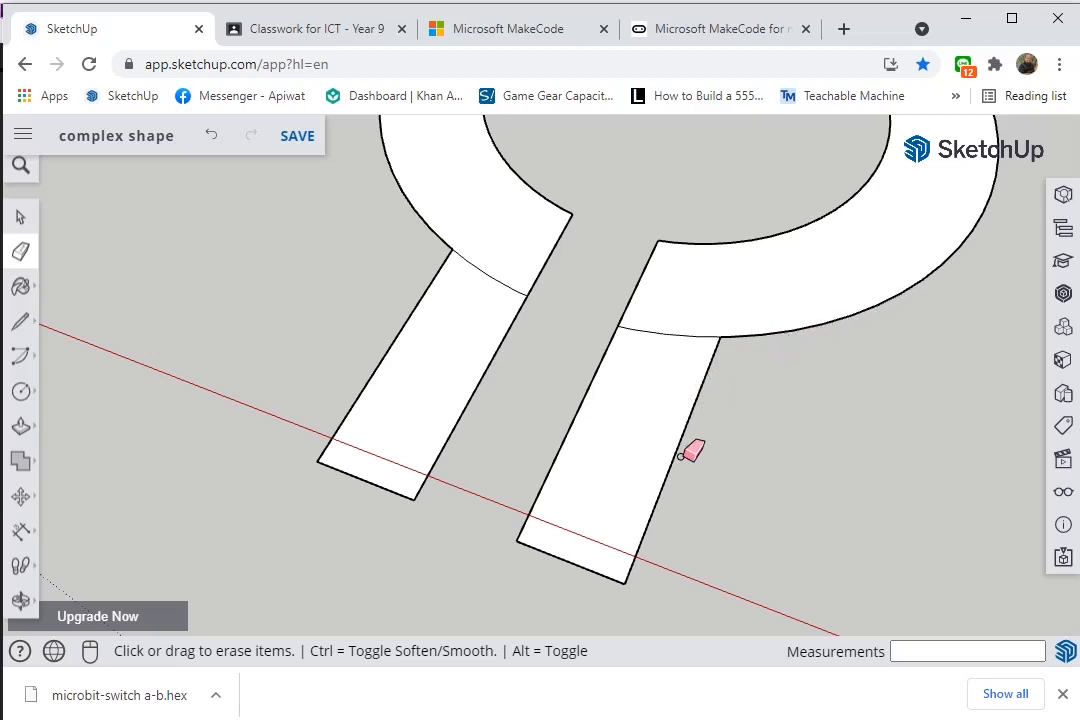
Draw a 2-point arc from the midpoint of the right arm's outer edge to the ring's outer edge, curving inward tangent to the arm
middle_drag(681, 456, 574, 501)
scroll(574, 501, up, 3)
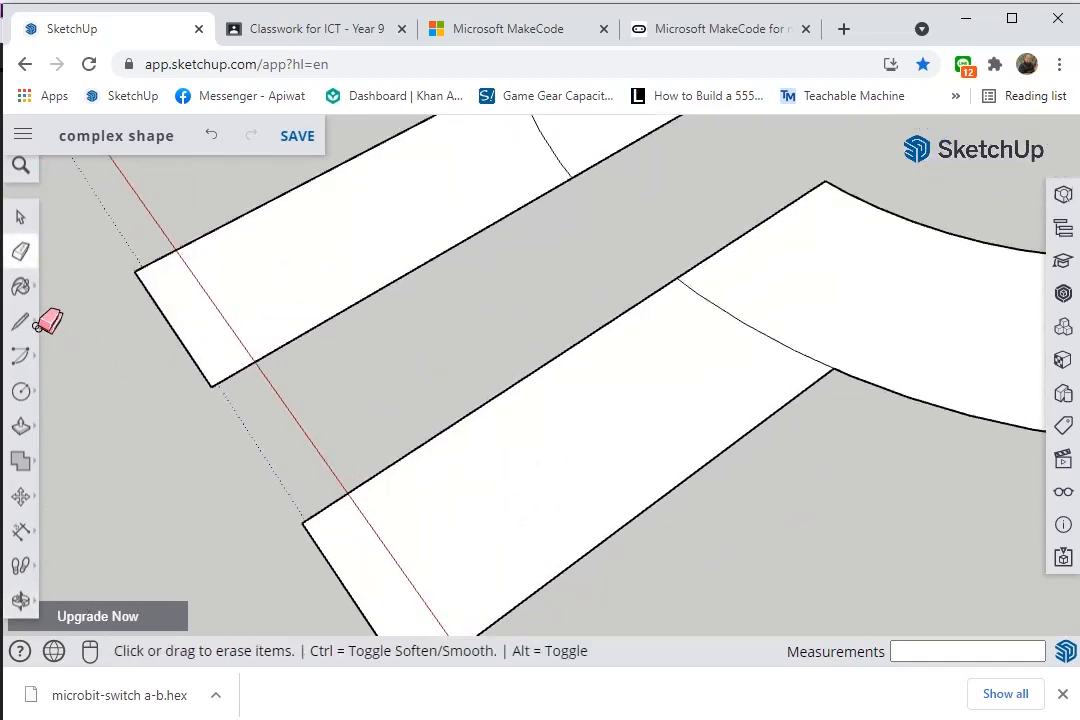
click(24, 392)
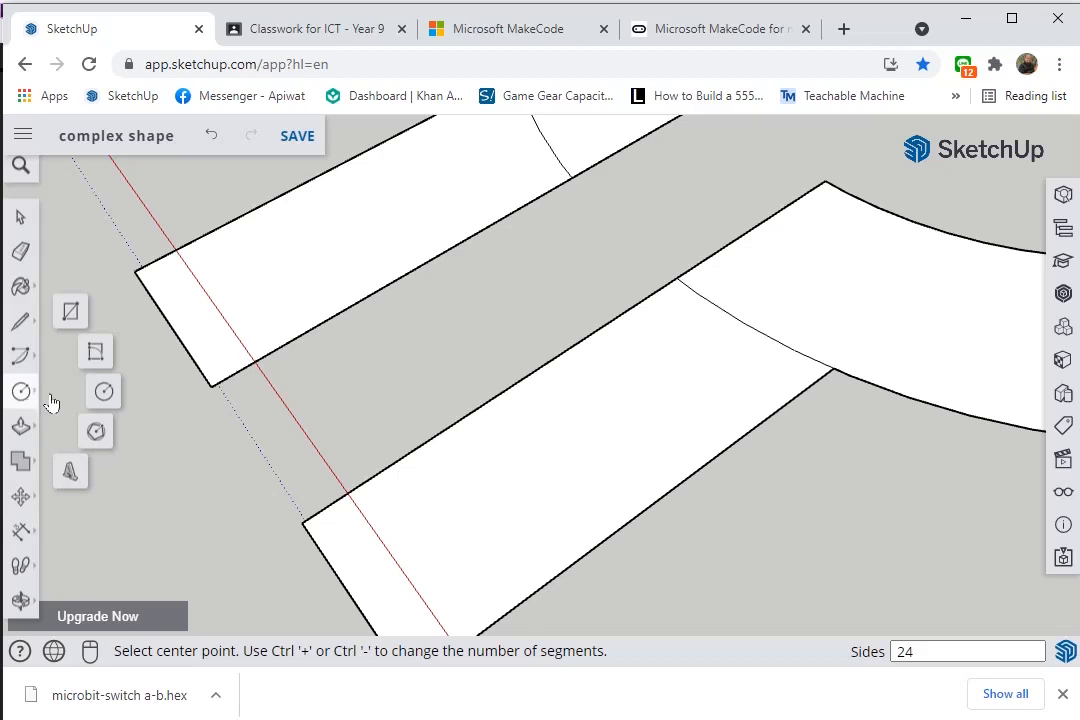
click(22, 358)
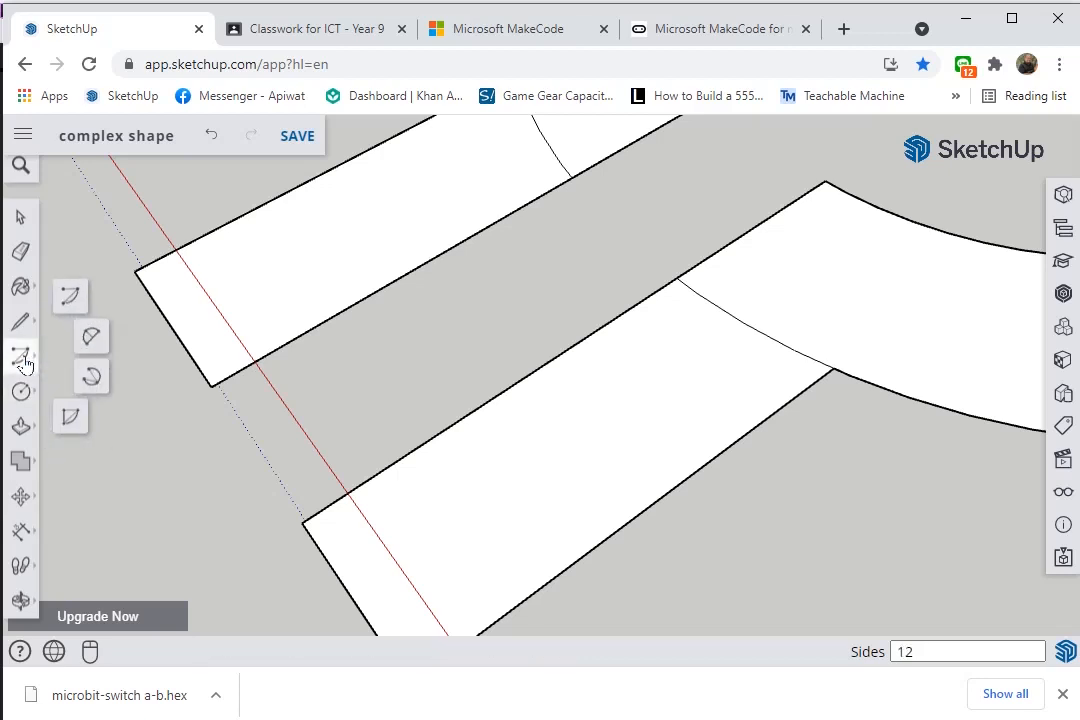
click(91, 338)
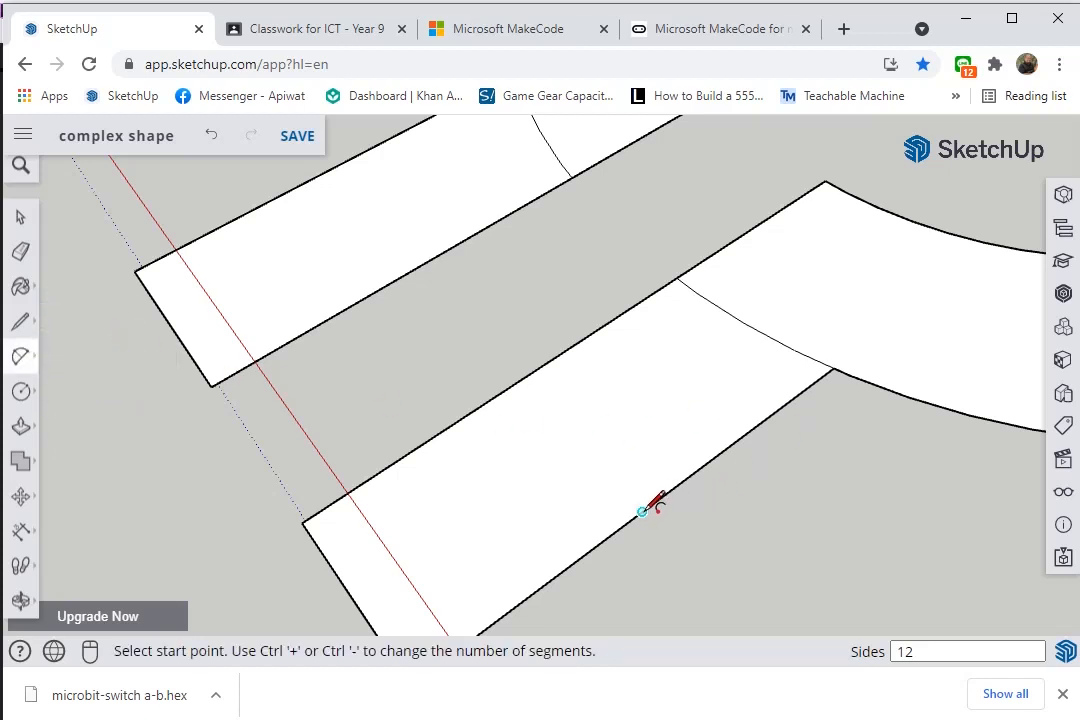
shift+middle_drag(642, 512, 622, 416)
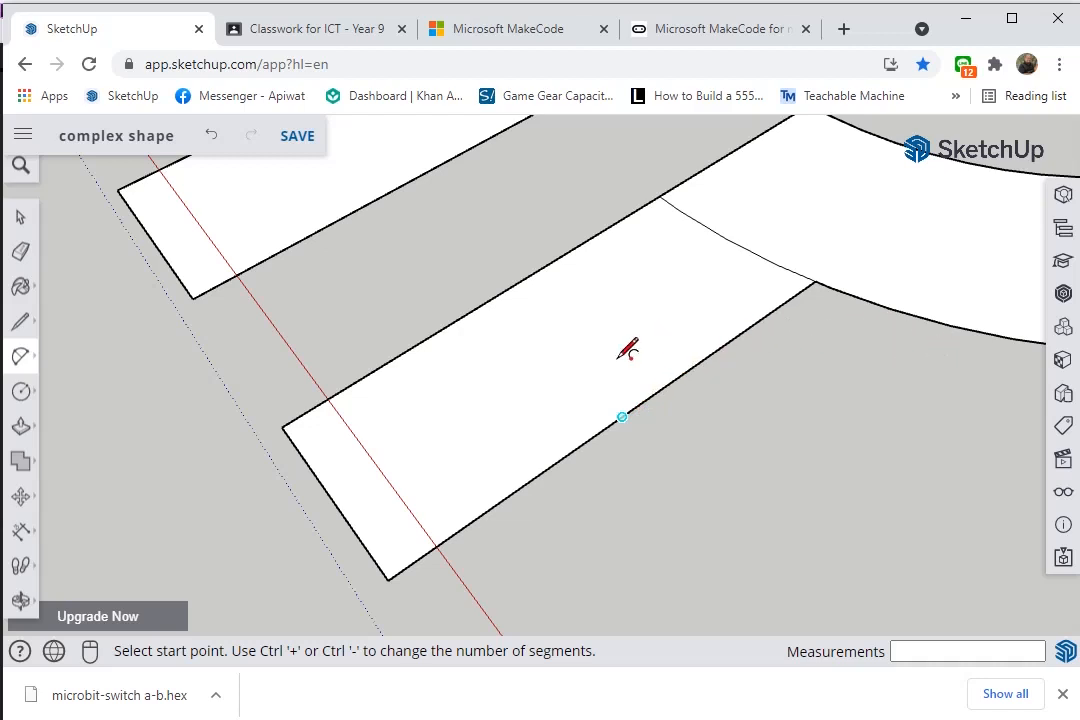
click(622, 417)
scroll(797, 322, down, 3)
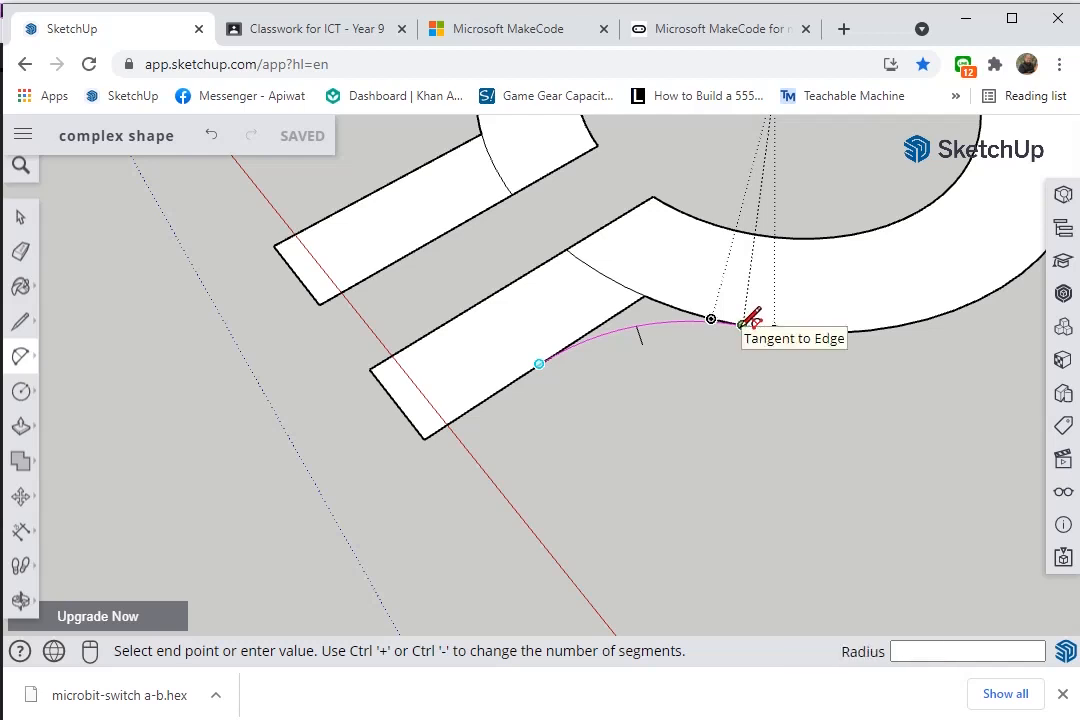
click(741, 325)
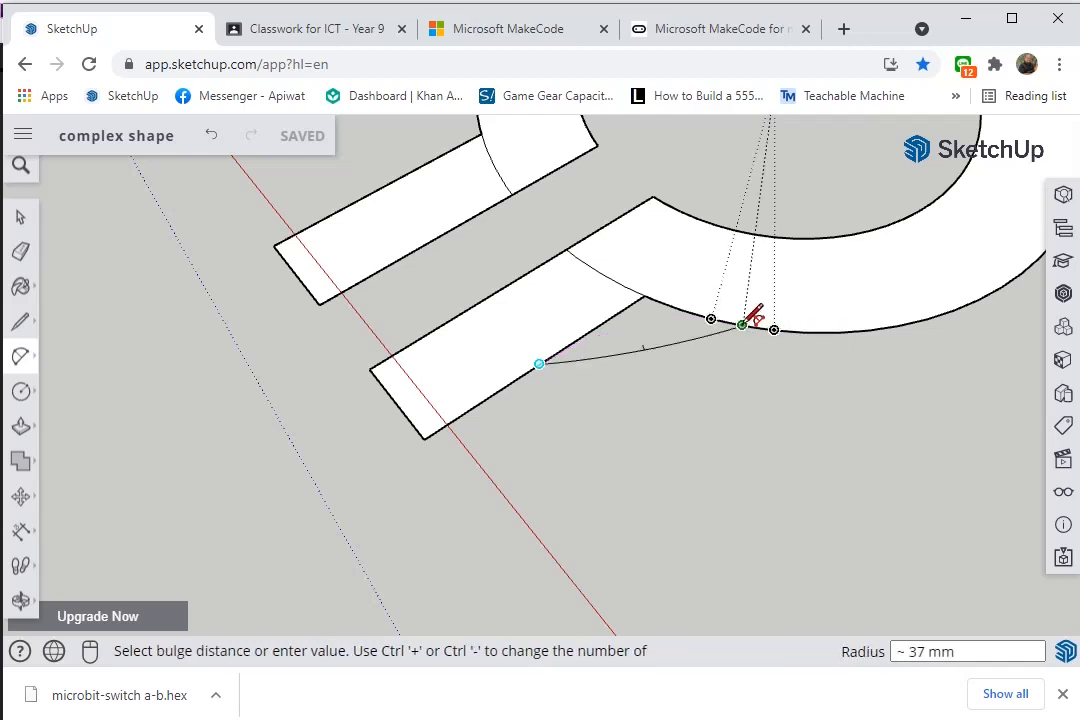
click(648, 311)
scroll(660, 312, up, 5)
middle_drag(663, 311, 382, 306)
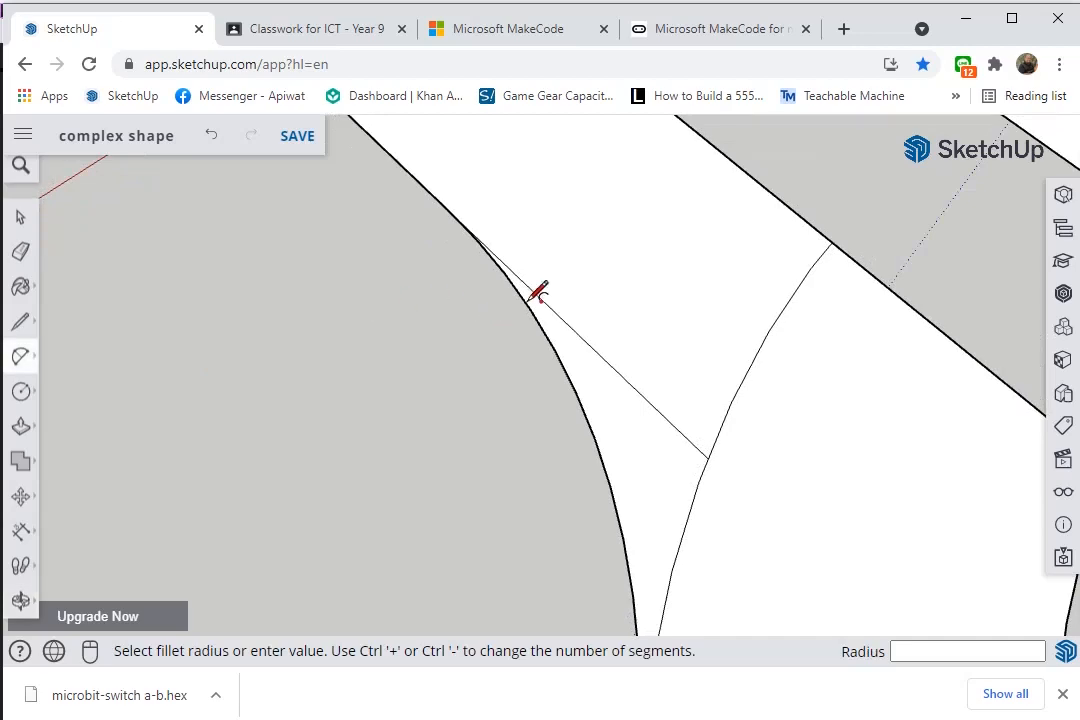
Erase the right arm's straight side line left inside the new transition arc
key(e)
drag(595, 352, 584, 321)
scroll(585, 322, down, 3)
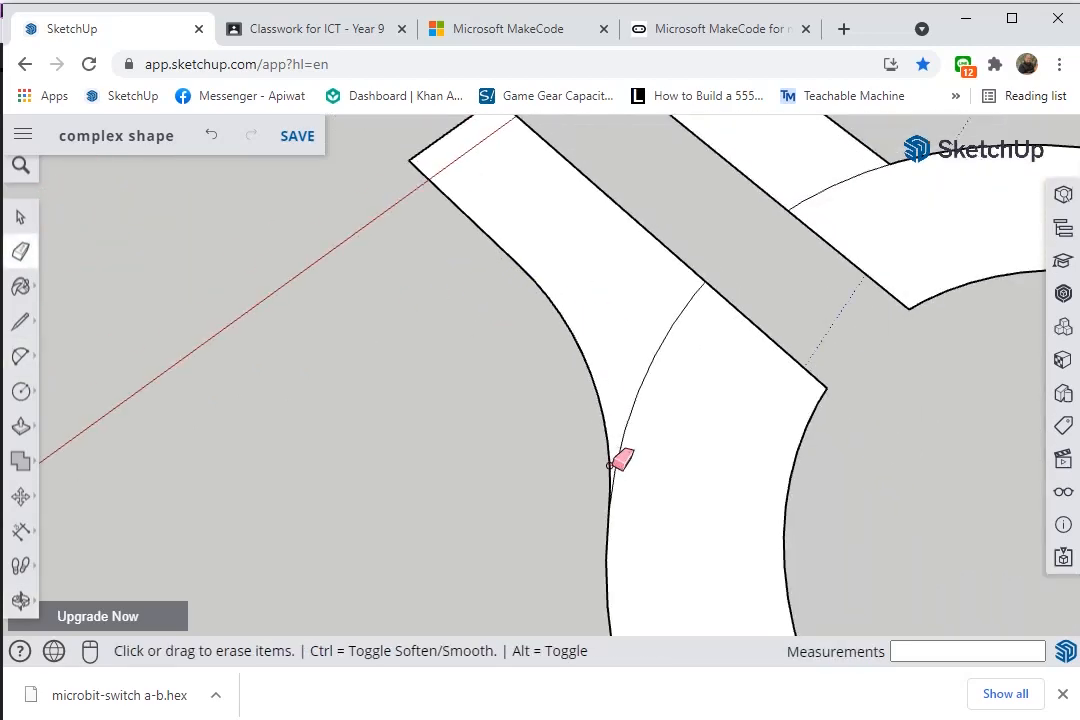
Draw a 2-point arc from the middle of the left arm's outer edge to the ring's outer edge, tangent to the arm
mouse_move(697, 309)
middle_down()
mouse_move(511, 506)
mouse_move(641, 429)
mouse_move(917, 421)
mouse_move(870, 397)
middle_up()
middle_drag(646, 475, 681, 378)
scroll(681, 378, down, 3)
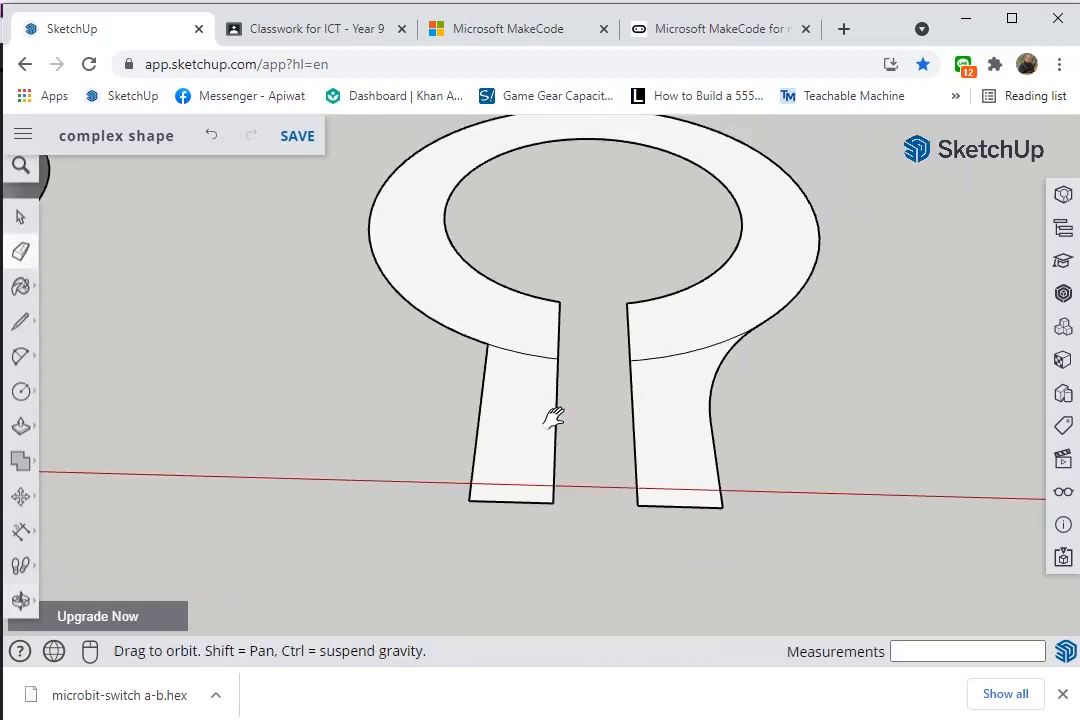
middle_drag(553, 418, 563, 435)
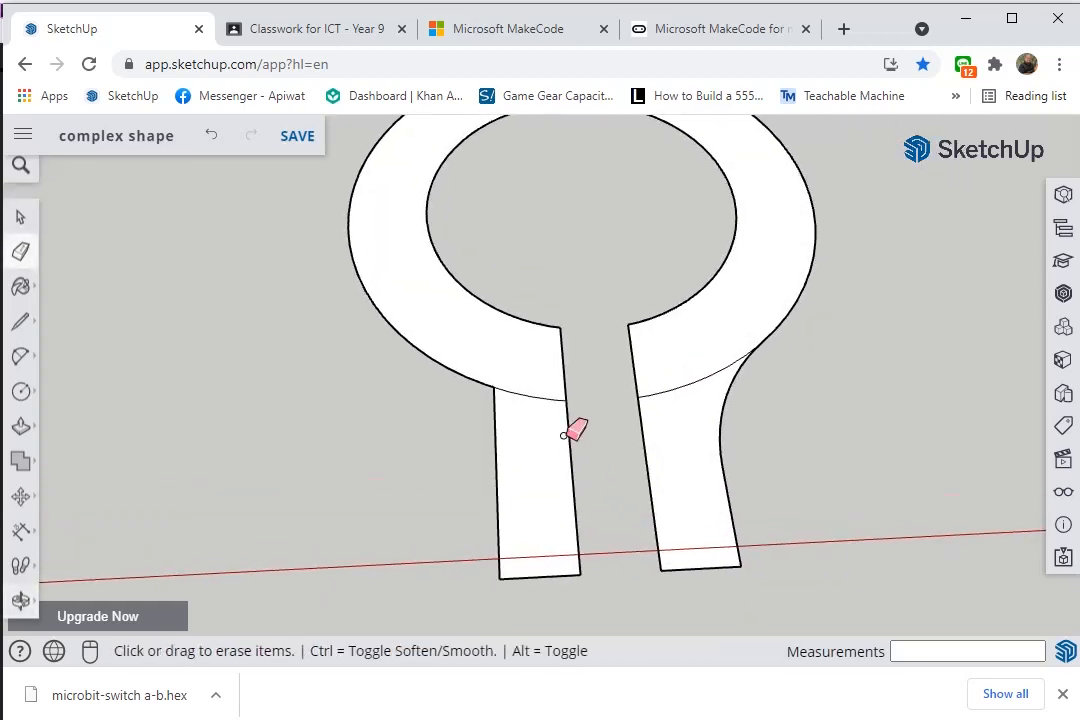
click(20, 356)
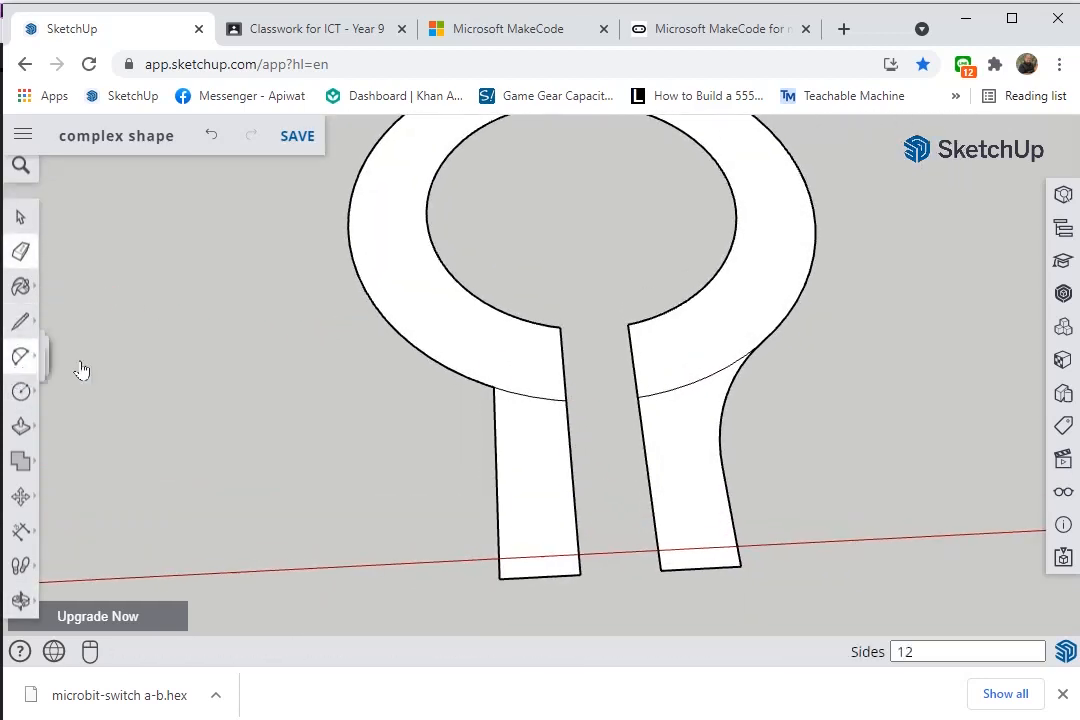
click(496, 476)
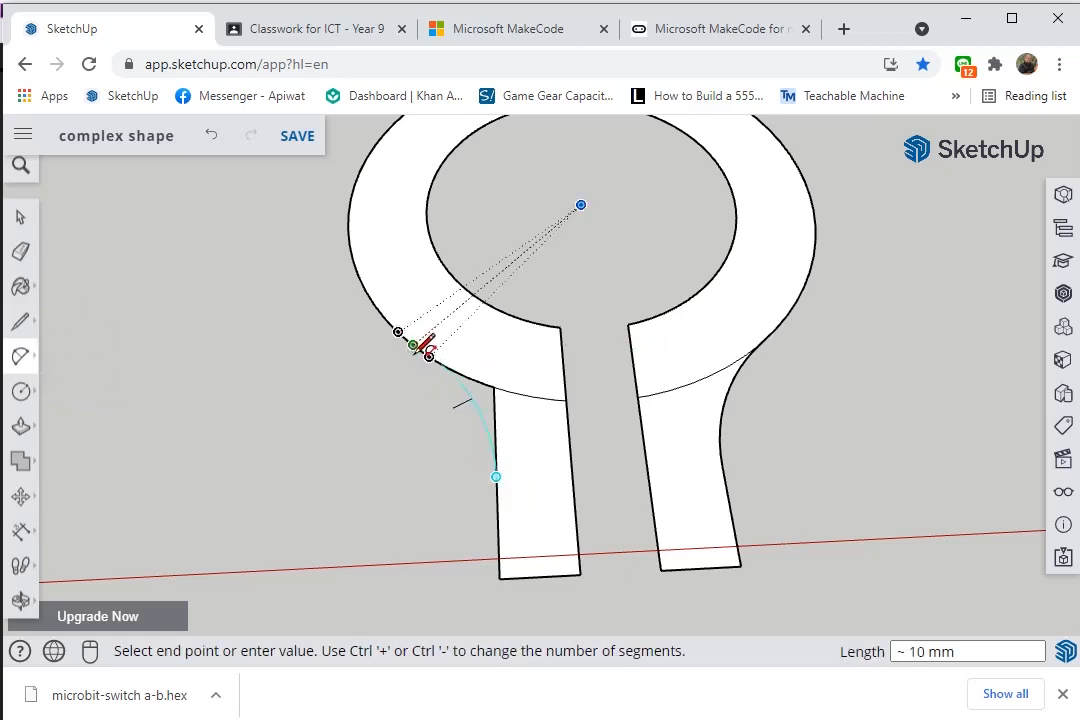
click(435, 358)
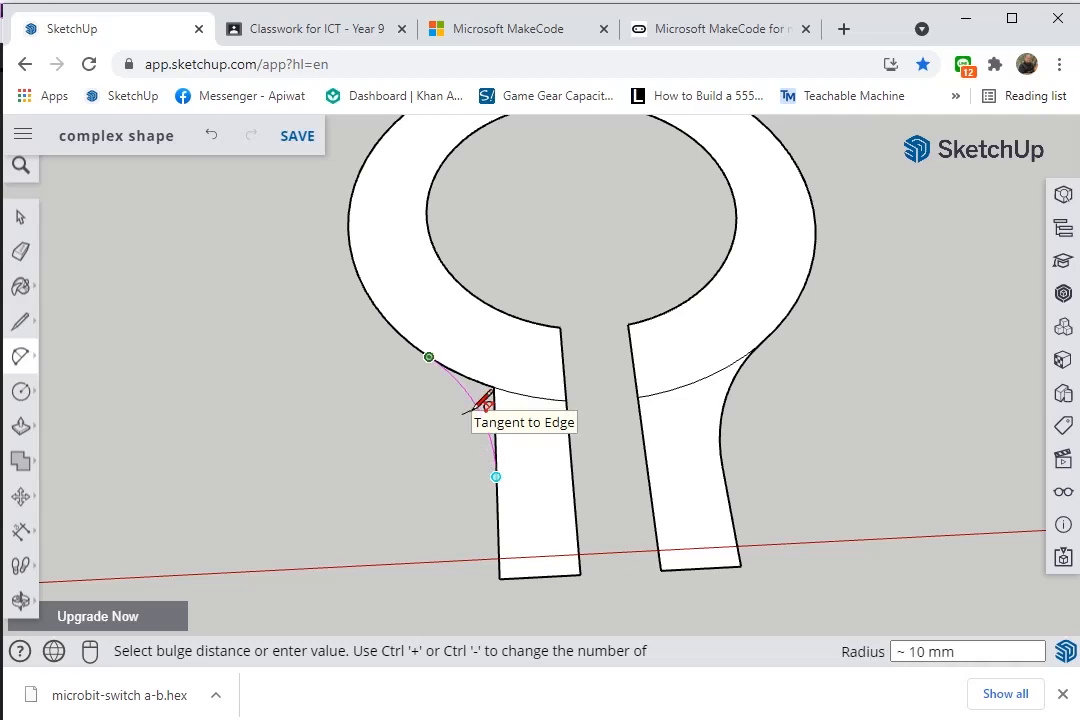
click(484, 403)
Erase the left arm's straight side line left inside its transition arc
scroll(512, 395, up, 5)
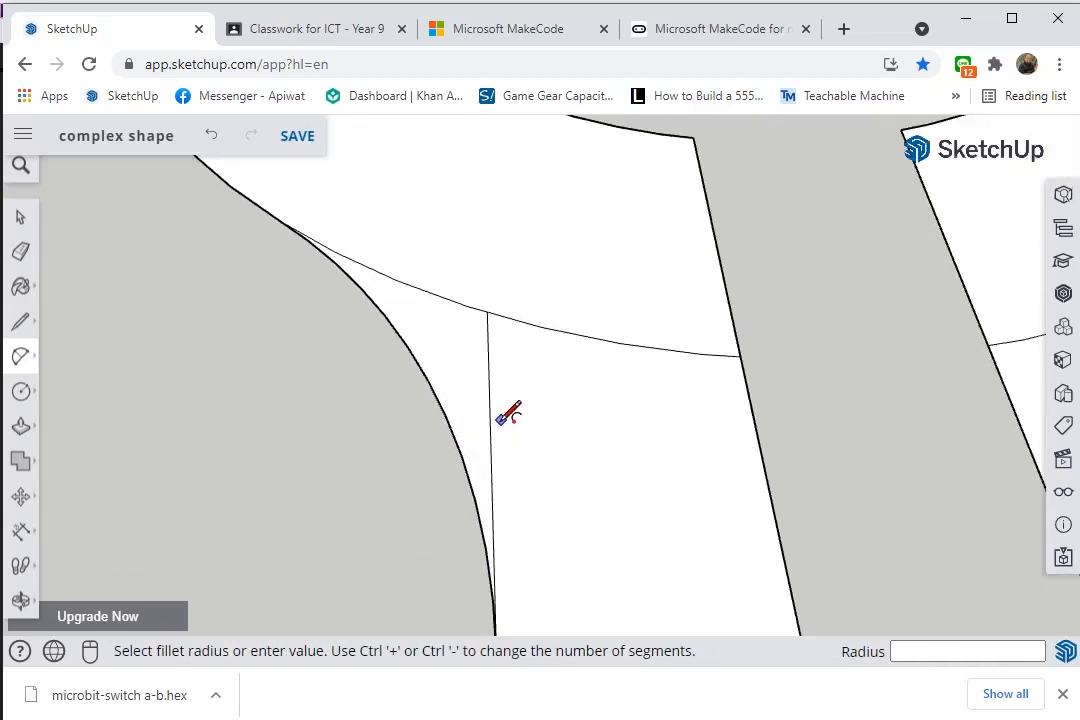
key(e)
click(491, 394)
scroll(504, 410, down, 6)
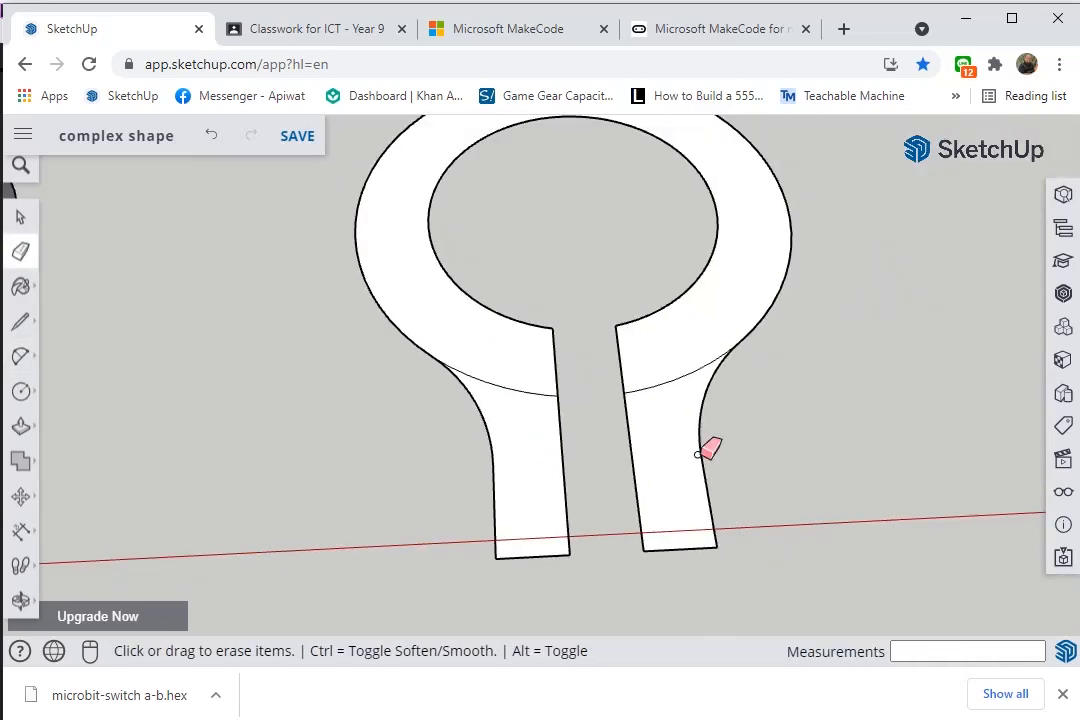
Extrude the split ring's face 15 mm upward with Push/Pull
middle_drag(698, 454, 540, 438)
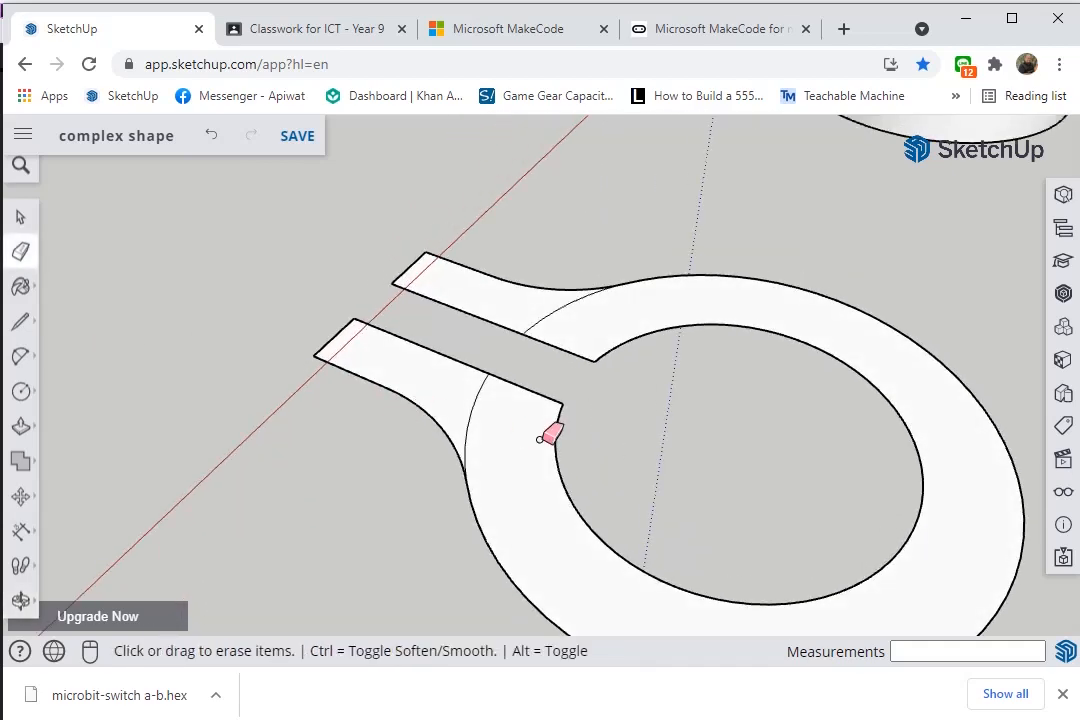
key(p)
click(540, 437)
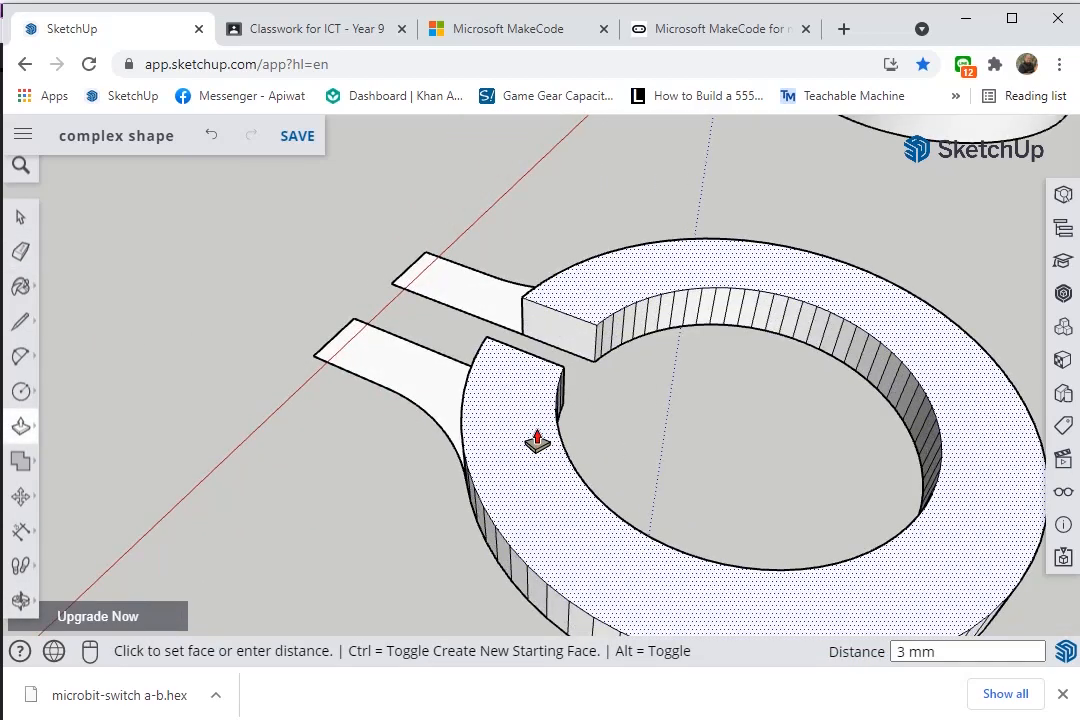
key(Return)
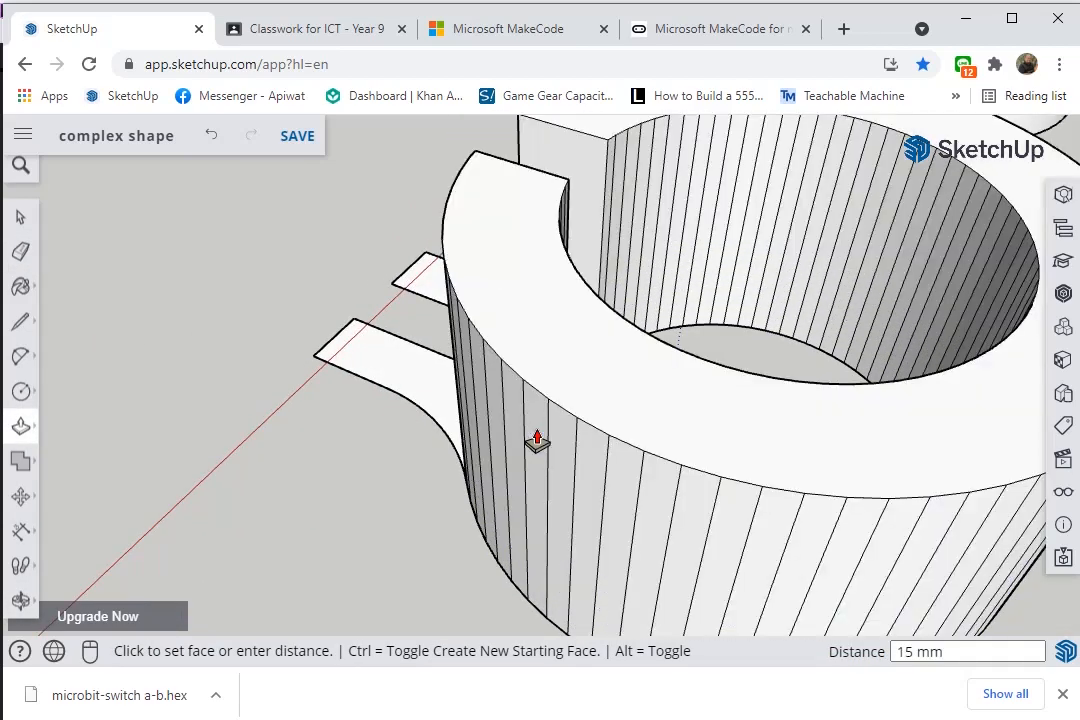
Extrude the two clamp arm faces 10 mm upward with Push/Pull
click(434, 398)
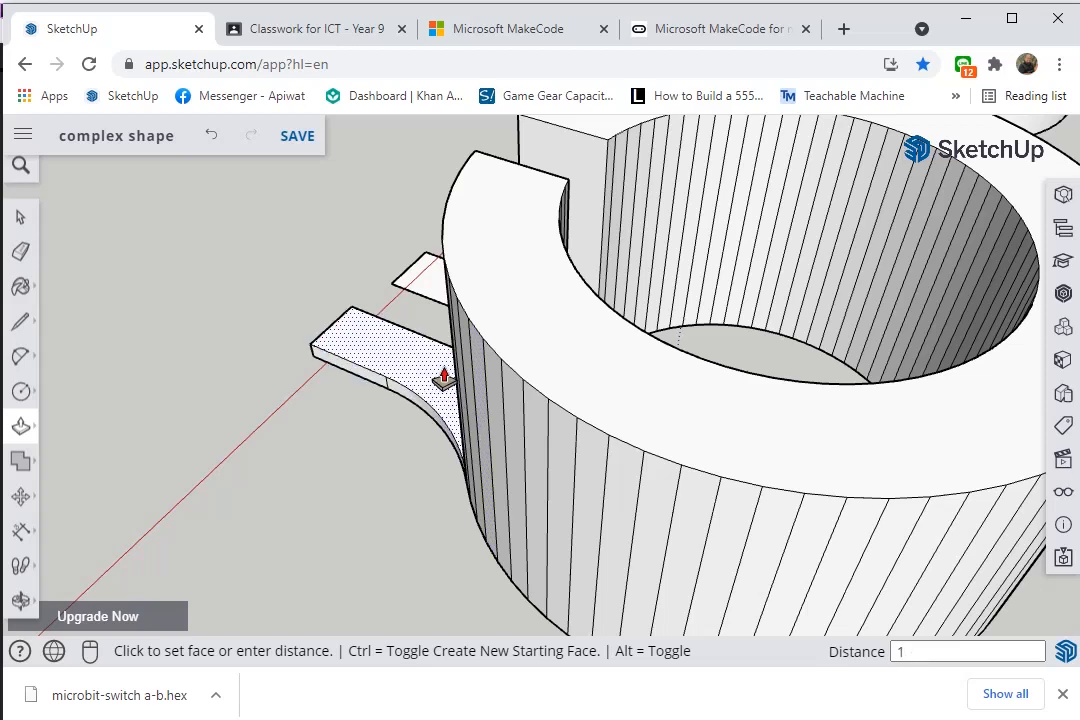
text(10)
key(Return)
middle_drag(447, 379, 1054, 381)
middle_drag(505, 500, 656, 296)
click(458, 532)
Trace the 4 mm bottom end edge of the arm whose underside is open to restore its missing face
middle_drag(457, 532, 438, 342)
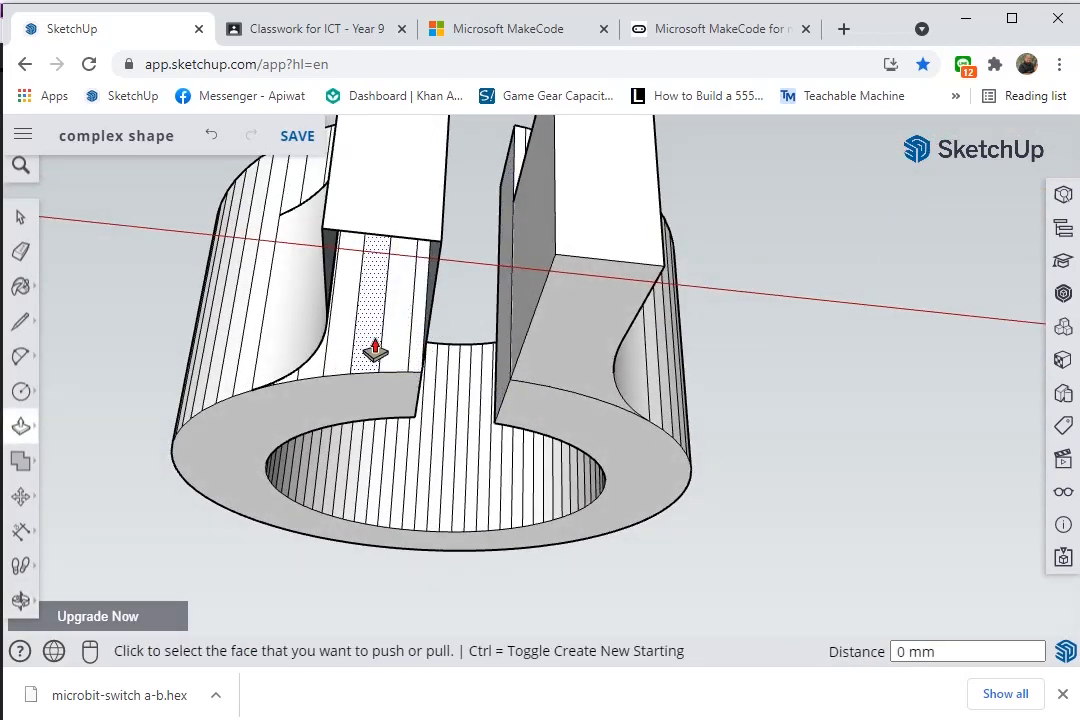
key(l)
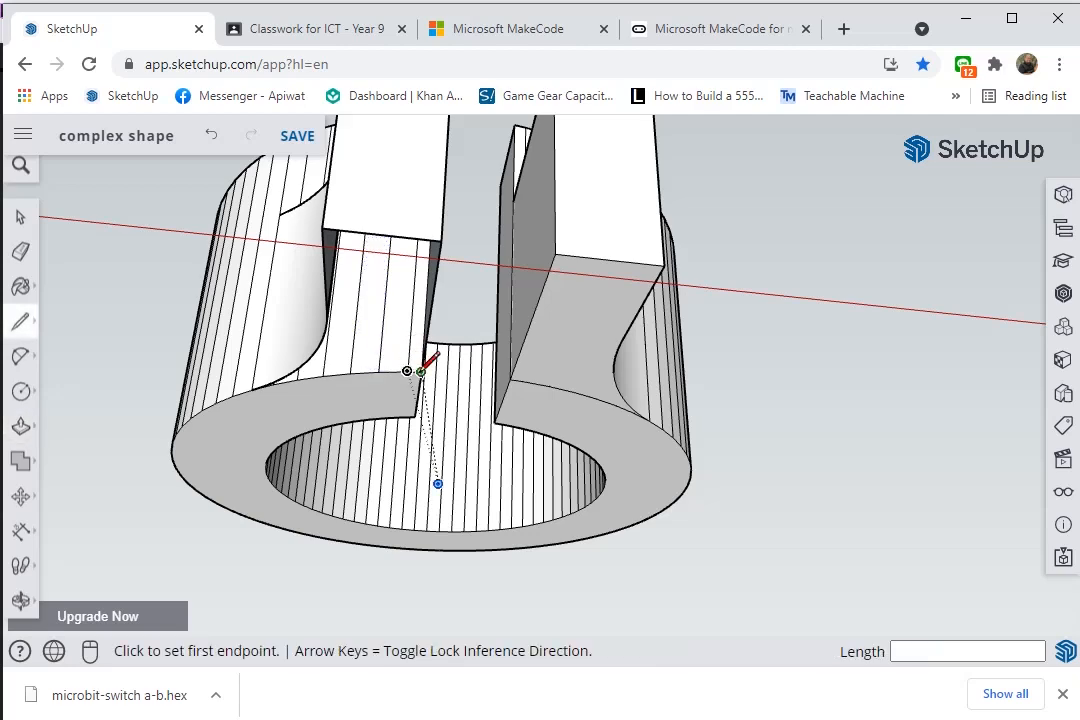
click(322, 227)
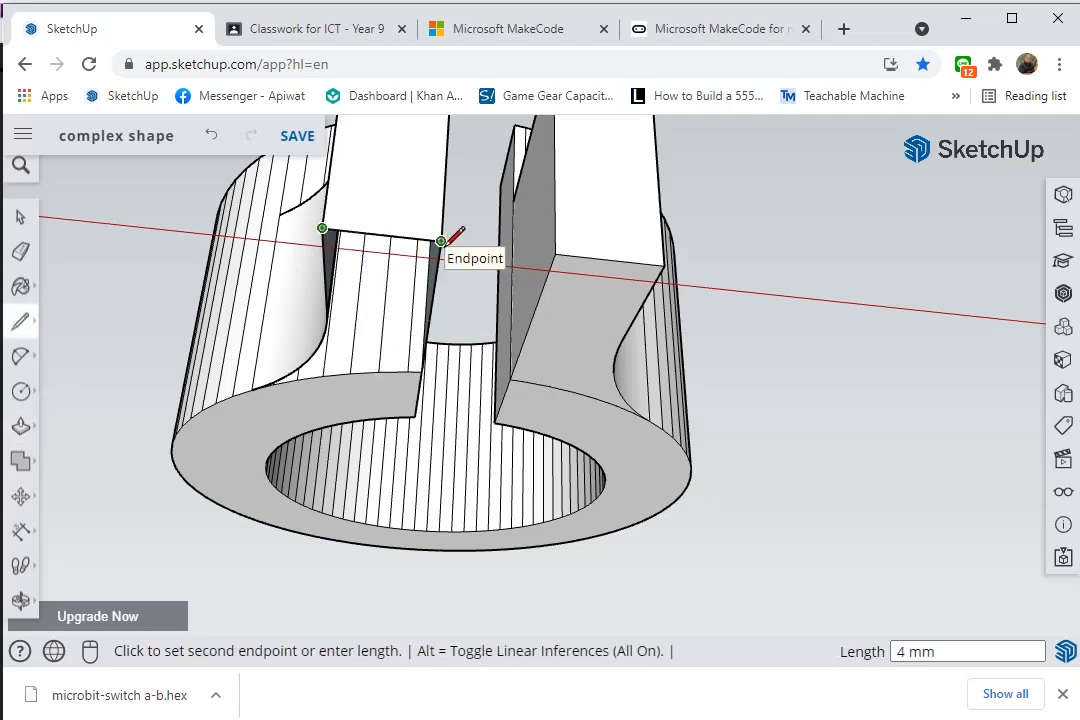
click(441, 241)
Erase the arc separating the ring from the left arm on the underside
middle_drag(453, 236, 424, 135)
scroll(386, 292, up, 5)
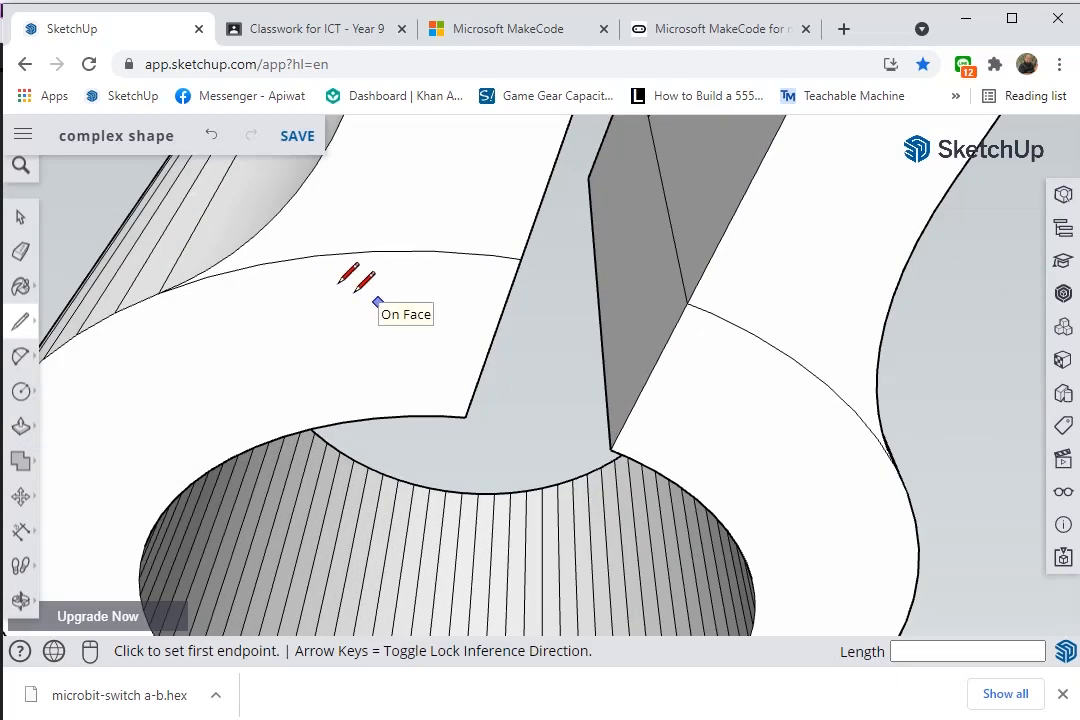
scroll(345, 288, down, 2)
key(e)
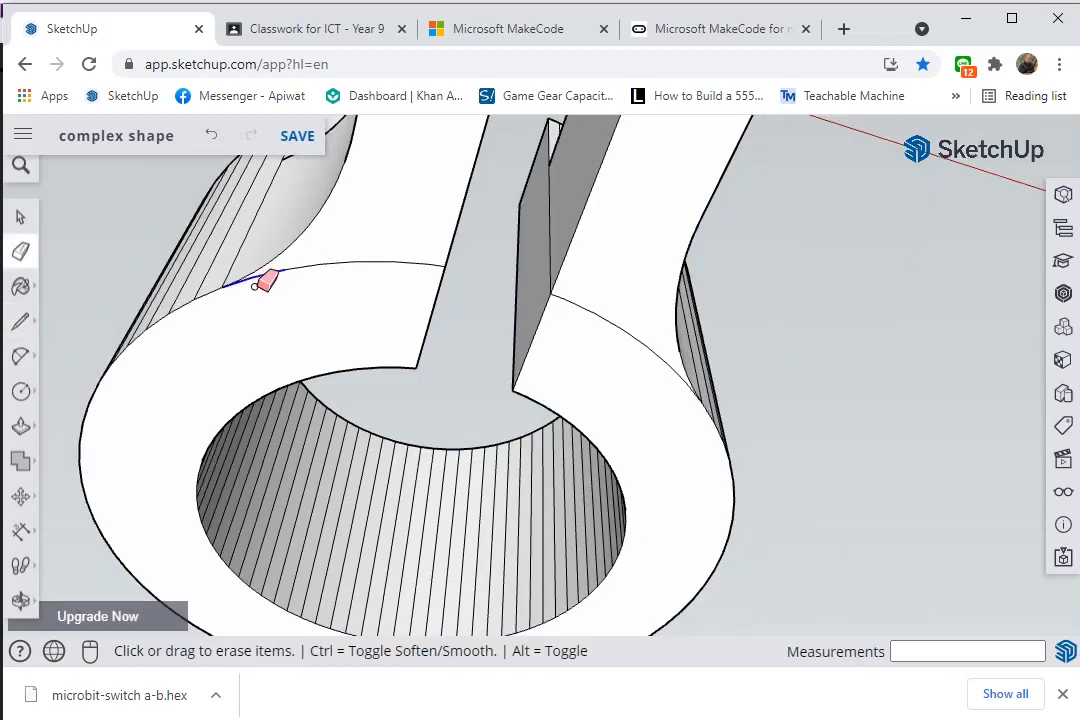
scroll(372, 254, up, 3)
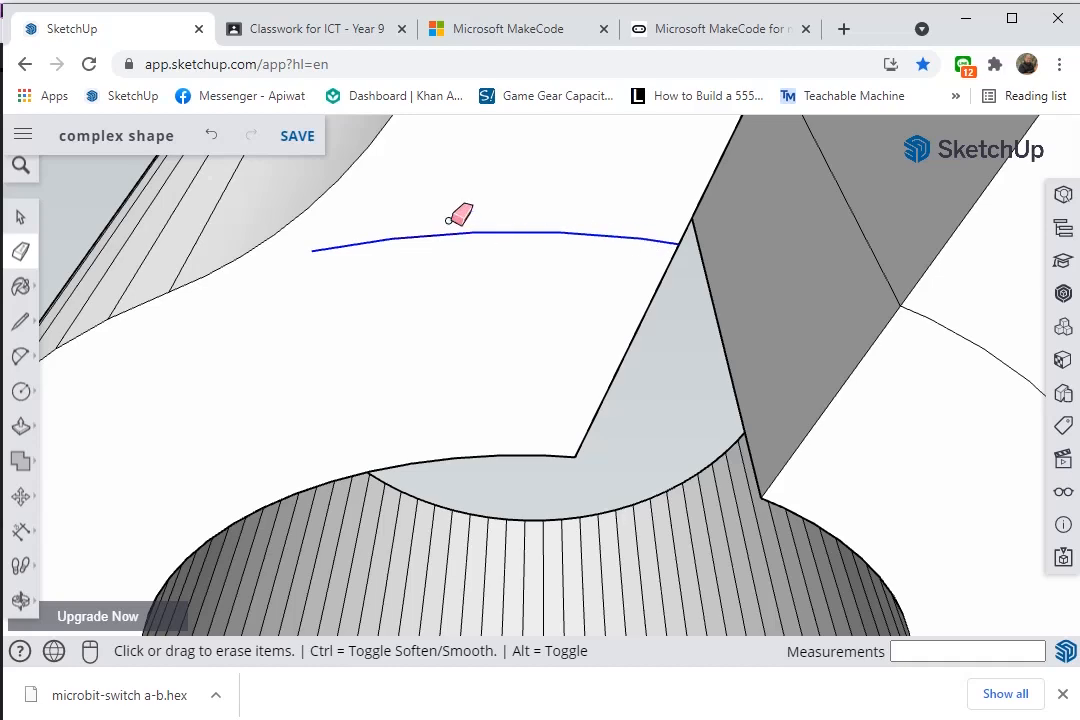
drag(449, 220, 453, 221)
Erase the arc separating the ring from the right arm on the underside
scroll(471, 231, down, 3)
middle_drag(540, 280, 490, 329)
scroll(518, 338, up, 6)
drag(537, 320, 550, 300)
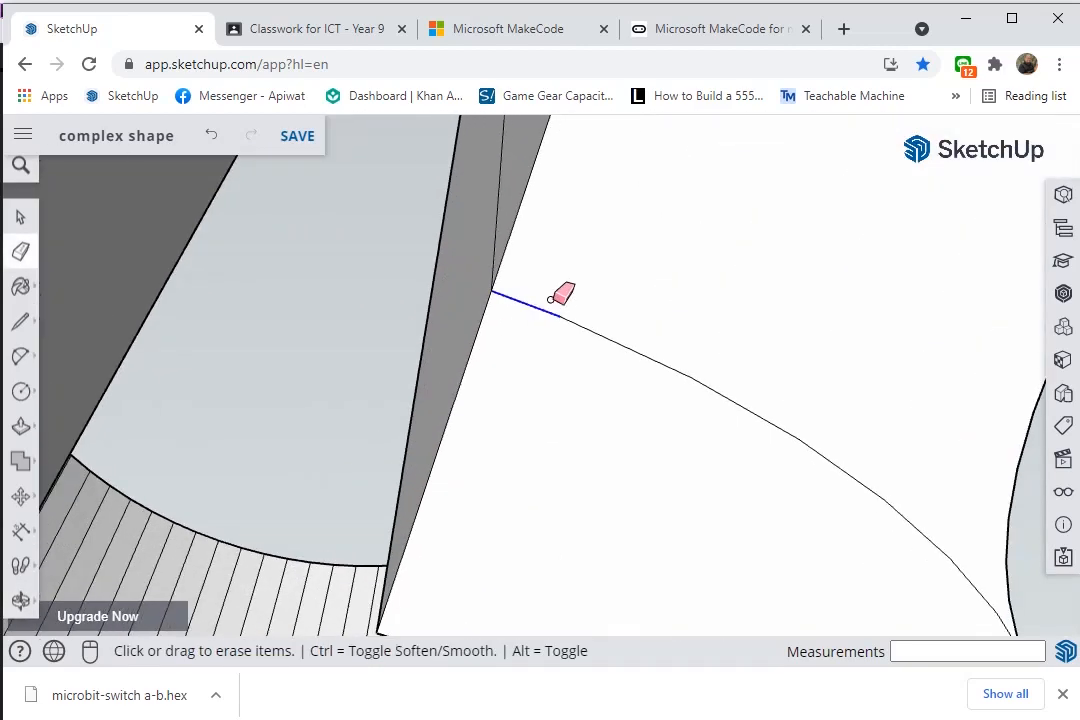
mouse_move(624, 369)
middle_down()
mouse_move(501, 251)
mouse_move(763, 455)
middle_up()
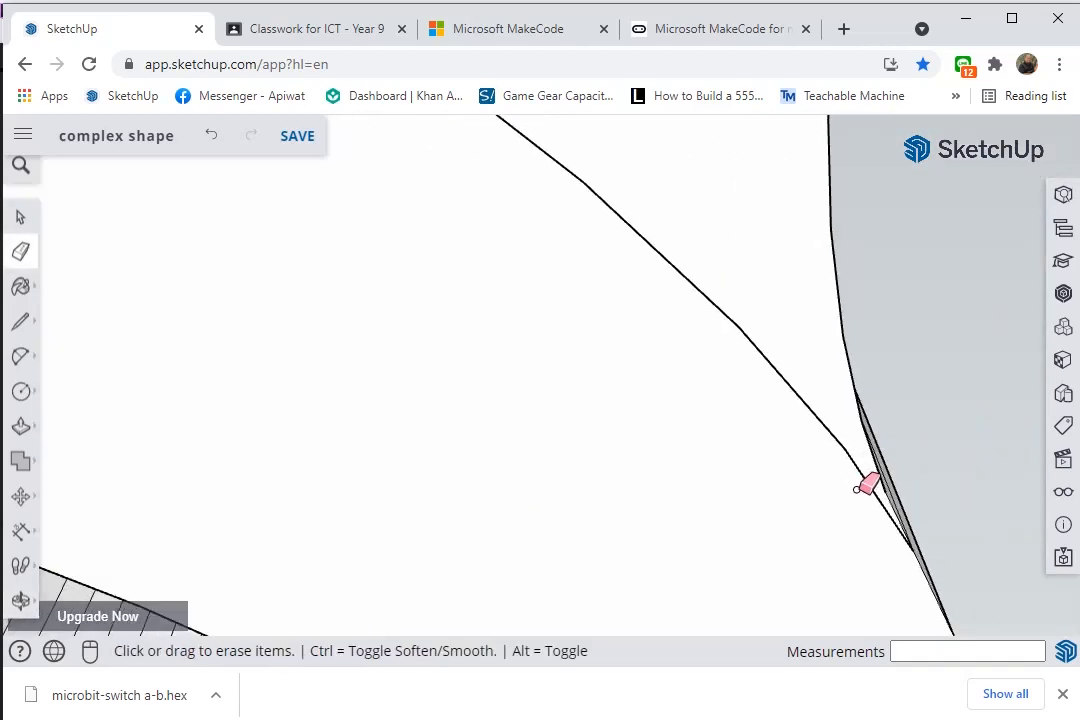
drag(585, 223, 600, 245)
middle_drag(624, 297, 723, 458)
scroll(735, 461, down, 5)
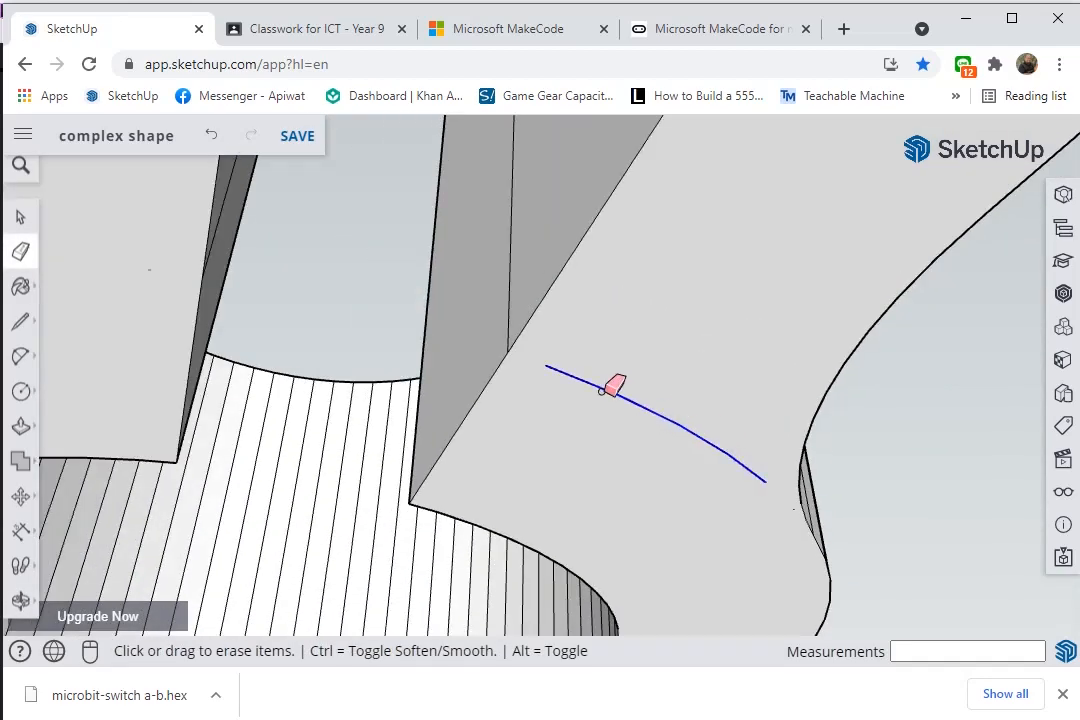
Erase the vertical seam between arm and ring on the flat face lining the gap
middle_drag(513, 280, 160, 306)
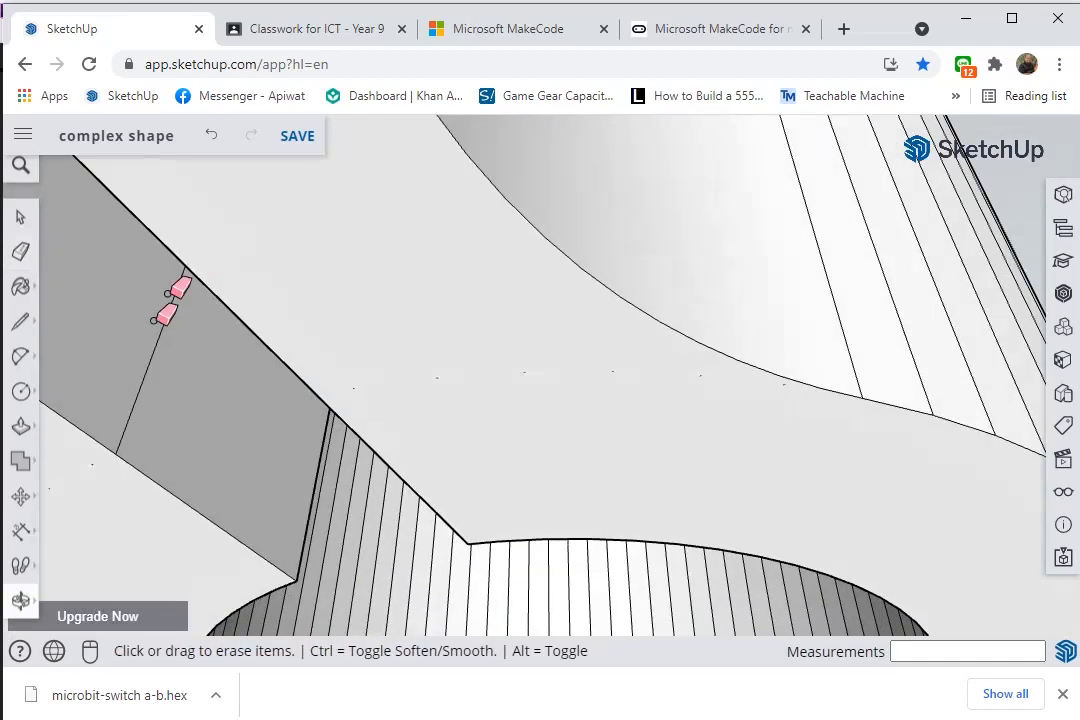
click(140, 375)
scroll(177, 366, down, 6)
middle_drag(182, 366, 391, 571)
mouse_move(412, 400)
middle_down()
mouse_move(519, 583)
mouse_move(458, 451)
mouse_move(198, 470)
mouse_move(203, 511)
mouse_move(362, 415)
mouse_move(350, 482)
mouse_move(301, 463)
mouse_move(330, 316)
mouse_move(405, 301)
mouse_move(417, 386)
mouse_move(408, 328)
middle_up()
scroll(354, 410, up, 3)
scroll(281, 433, up, 3)
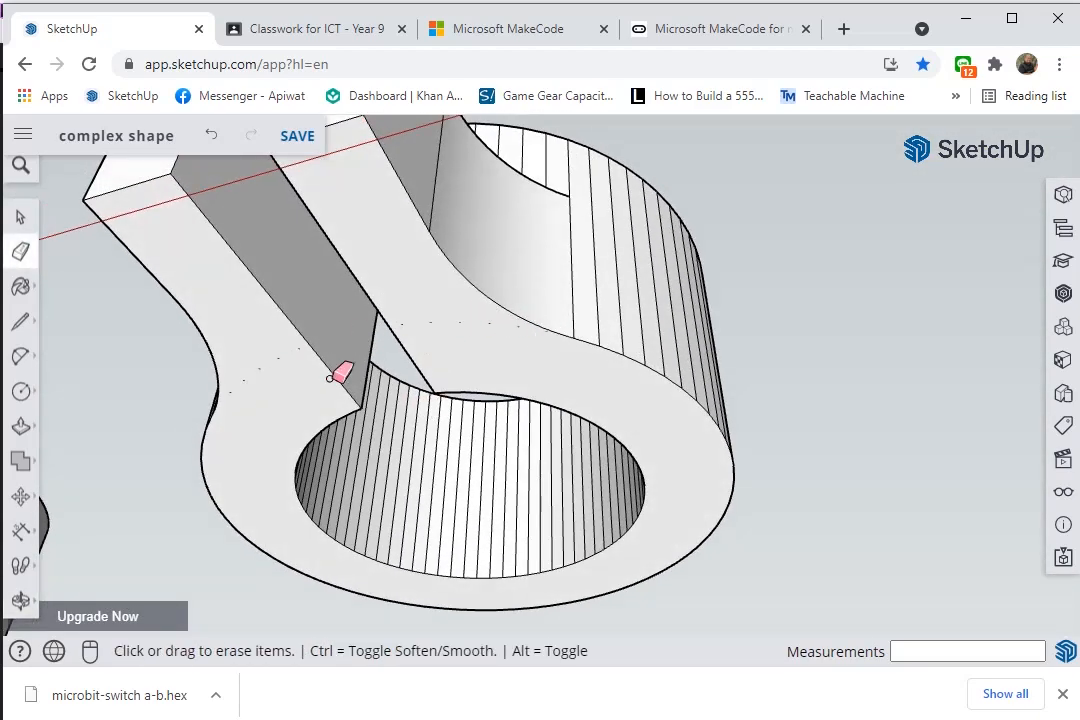
Erase the leftover vertical edges inside the solid where the first arm meets the ring
mouse_move(330, 378)
middle_down()
mouse_move(246, 308)
mouse_move(501, 290)
middle_up()
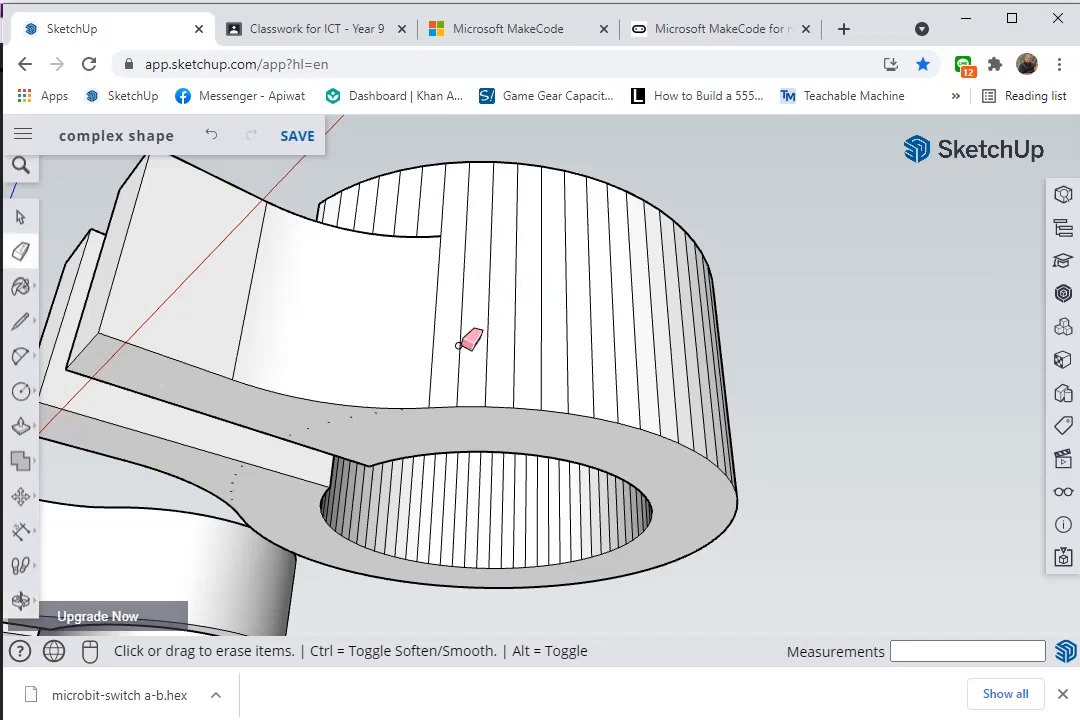
scroll(470, 355, up, 3)
mouse_move(422, 415)
middle_down()
mouse_move(162, 347)
mouse_move(243, 345)
mouse_move(352, 172)
mouse_move(186, 248)
middle_up()
scroll(248, 359, up, 5)
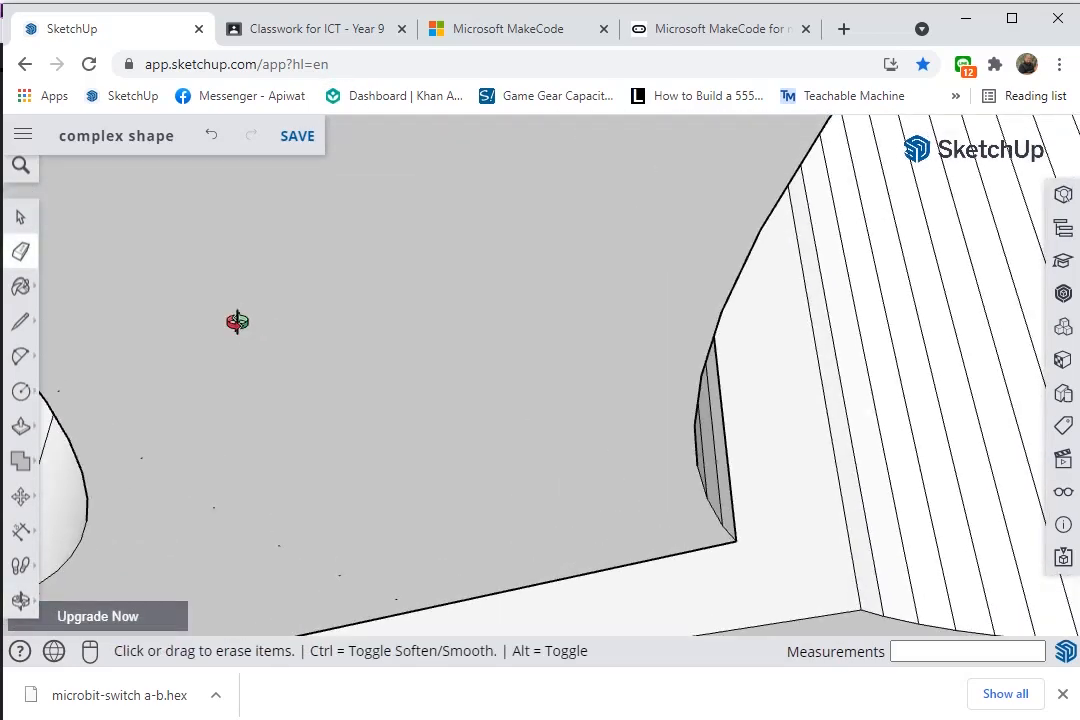
mouse_move(236, 321)
middle_down()
mouse_move(196, 389)
mouse_move(181, 446)
mouse_move(181, 576)
mouse_move(186, 502)
middle_up()
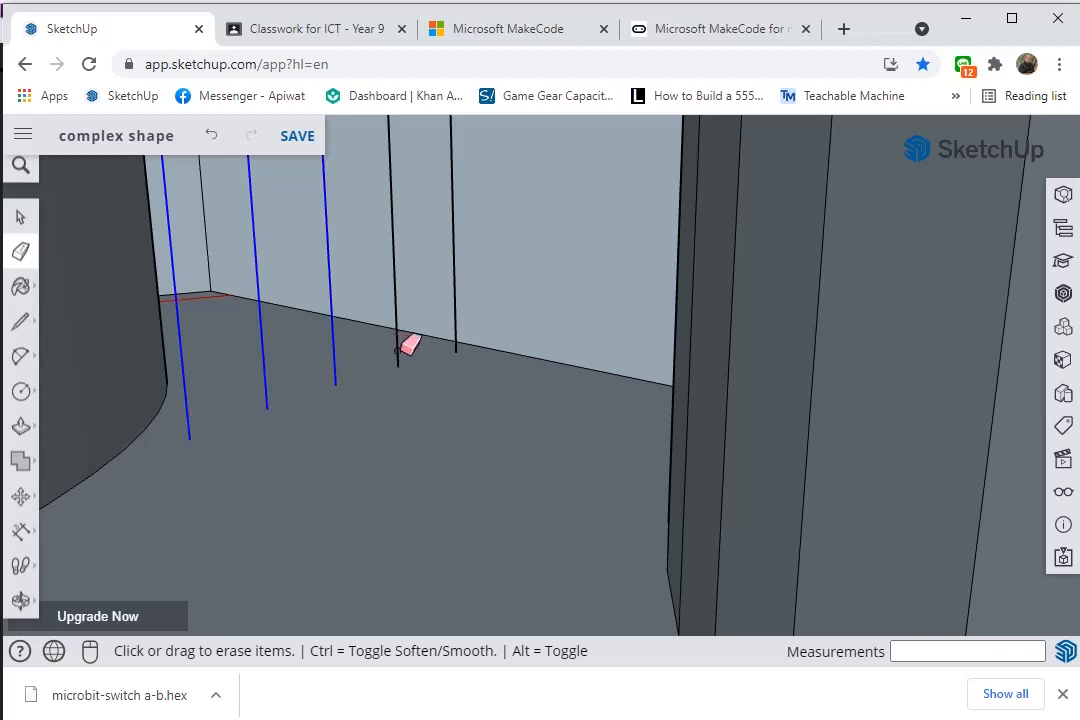
drag(397, 350, 441, 312)
Erase the leftover vertical edges inside the solid at the other arm's junction with the ring
mouse_move(483, 264)
middle_down()
mouse_move(494, 282)
mouse_move(239, 369)
mouse_move(166, 299)
mouse_move(140, 333)
mouse_move(70, 369)
mouse_move(164, 393)
mouse_move(142, 451)
mouse_move(304, 298)
mouse_move(374, 306)
mouse_move(456, 275)
mouse_move(8, 292)
middle_up()
scroll(673, 340, up, 3)
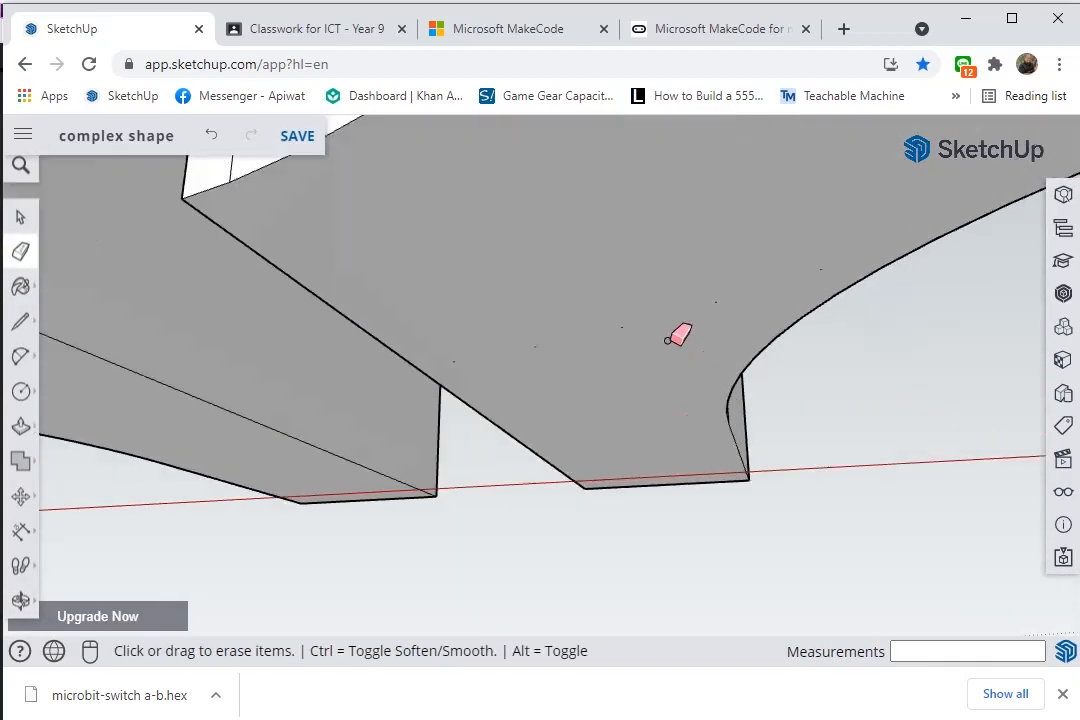
mouse_move(671, 340)
middle_down()
mouse_move(670, 306)
mouse_move(583, 338)
mouse_move(559, 369)
mouse_move(542, 427)
mouse_move(540, 513)
mouse_move(712, 543)
middle_up()
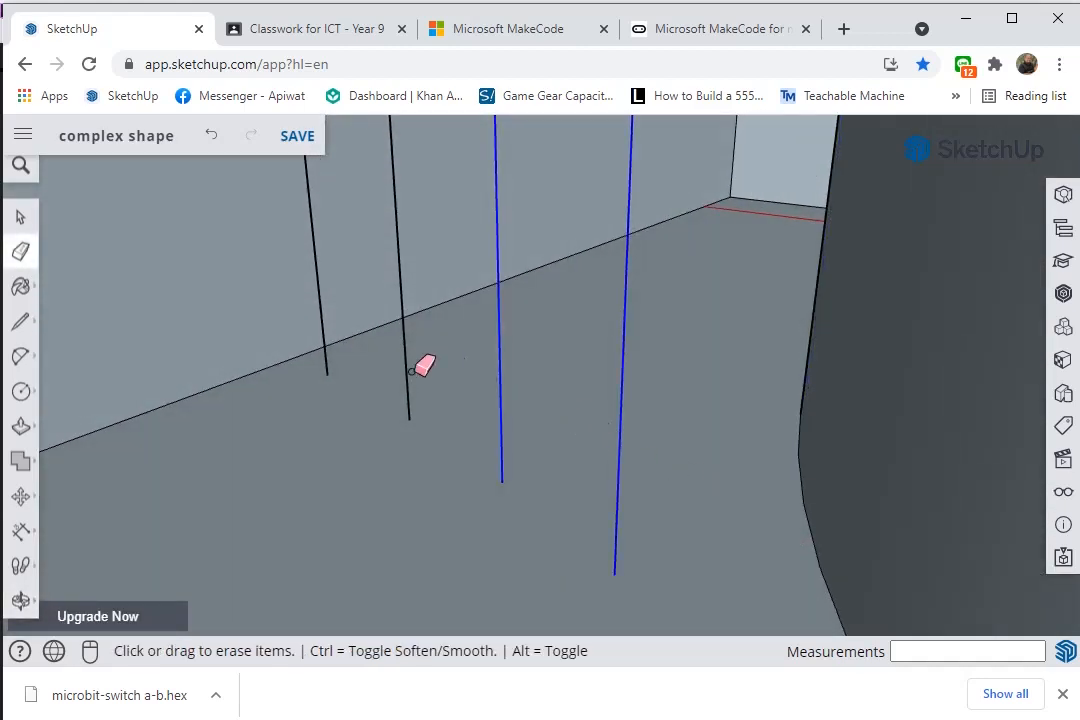
drag(340, 366, 332, 366)
Soften the vertical edge where the arm's straight outer side meets its curved transition
middle_drag(497, 392, 514, 206)
scroll(613, 341, down, 5)
mouse_move(613, 340)
middle_down()
mouse_move(390, 417)
mouse_move(430, 383)
mouse_move(161, 533)
mouse_move(630, 458)
middle_up()
scroll(648, 393, up, 5)
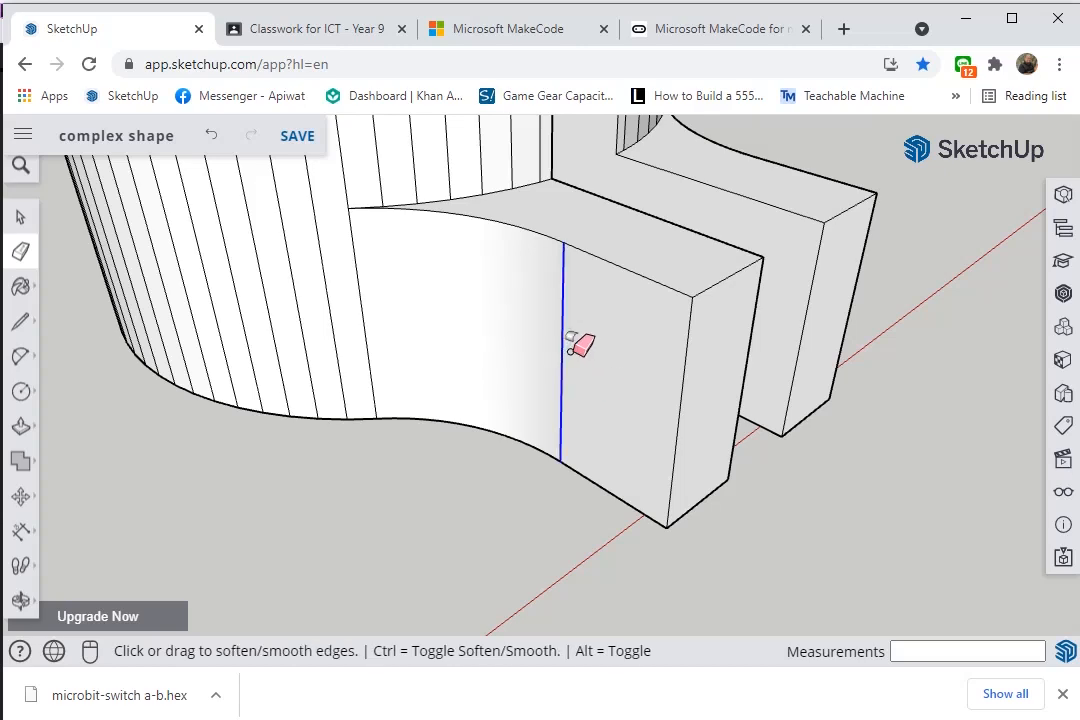
mouse_move(569, 345)
middle_down()
mouse_move(246, 330)
mouse_move(755, 361)
mouse_move(455, 360)
mouse_move(687, 253)
mouse_move(632, 203)
middle_up()
Soften the ring's vertical facet edges above and next to the arm's curved transition
key(ctrl)
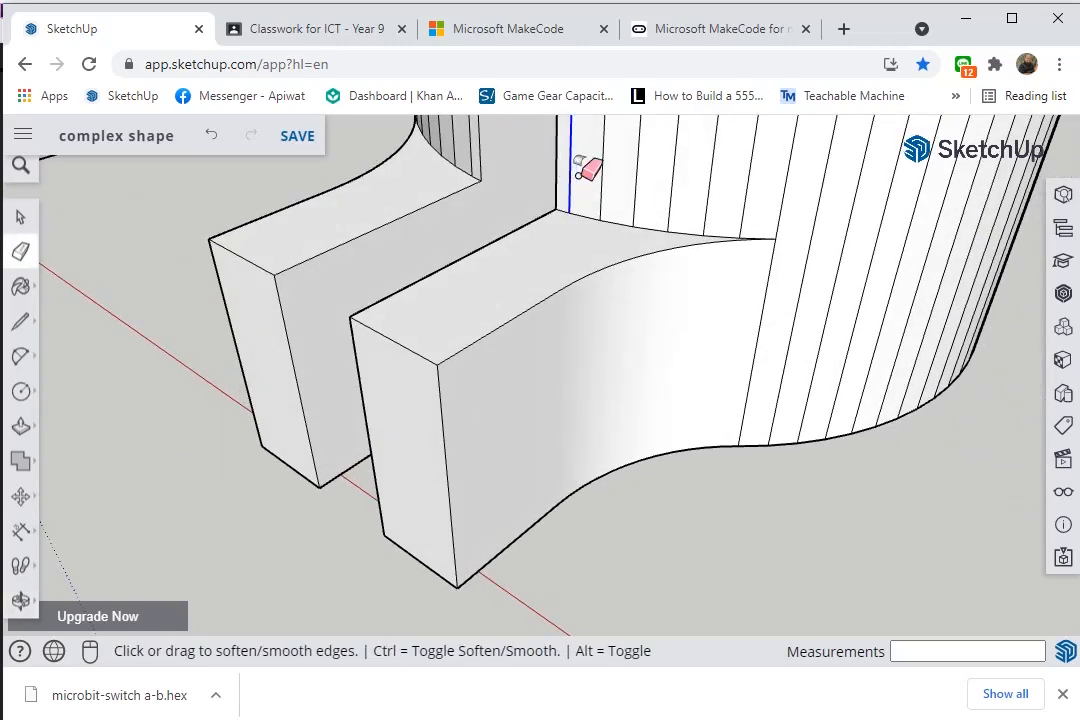
ctrl+drag(833, 178, 841, 175)
mouse_move(841, 175)
middle_down()
mouse_move(593, 260)
mouse_move(571, 345)
middle_up()
key(ctrl)
mouse_move(607, 442)
middle_down()
mouse_move(653, 378)
mouse_move(803, 335)
mouse_move(909, 509)
mouse_move(830, 543)
mouse_move(518, 446)
mouse_move(566, 337)
middle_up()
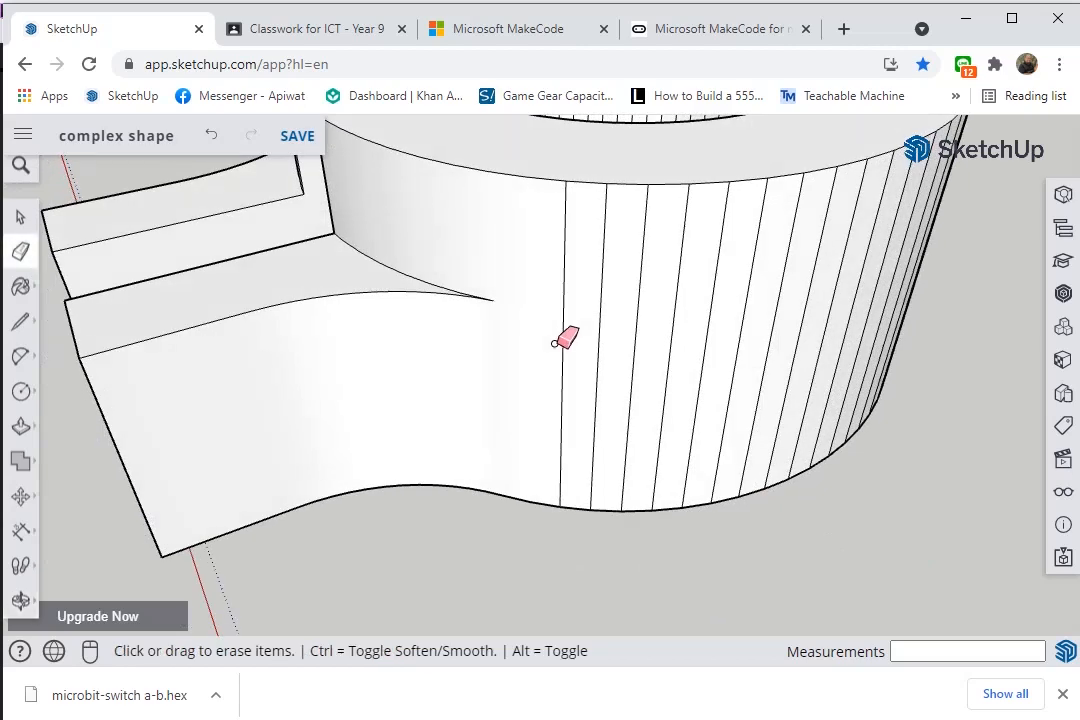
Try to erase the remaining vertical facet lines on the ring's outer wall, and undo the erasure
drag(566, 337, 752, 355)
drag(858, 268, 860, 266)
mouse_move(860, 266)
middle_down()
mouse_move(718, 409)
mouse_move(723, 352)
mouse_move(590, 400)
middle_up()
Soften the vertical facet edges on the ring's outer wall along the side next to the arm
key(ctrl)
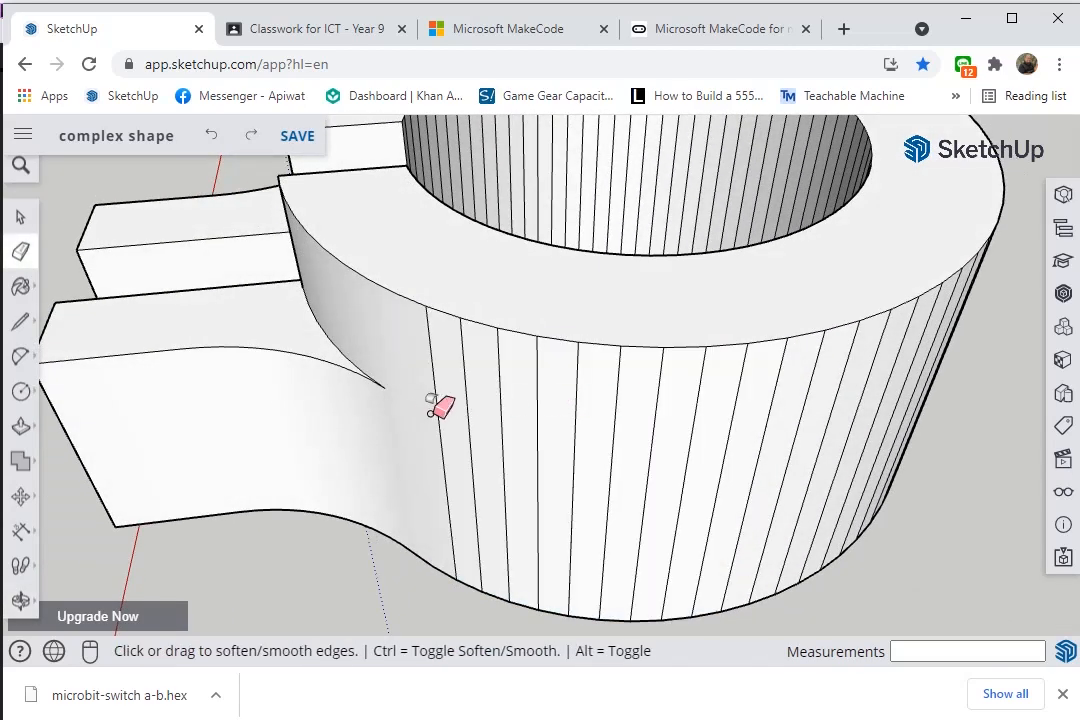
ctrl+drag(485, 427, 709, 430)
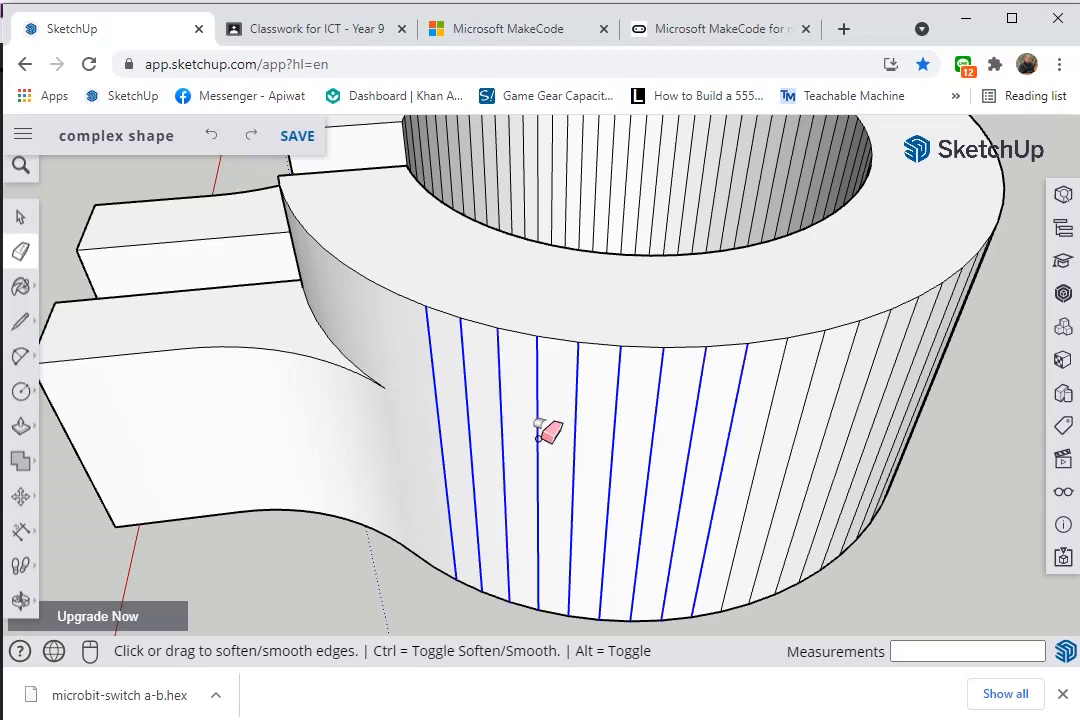
drag(911, 354, 914, 351)
Soften the vertical facet edges across the far side of the ring's outer wall, opposite the arms
mouse_move(914, 351)
middle_down()
mouse_move(492, 256)
mouse_move(496, 292)
middle_up()
scroll(360, 333, down, 3)
key(ctrl)
mouse_move(333, 328)
ctrl+mouse_down()
mouse_move(392, 350)
mouse_move(508, 353)
mouse_move(747, 345)
mouse_move(781, 333)
ctrl+mouse_up()
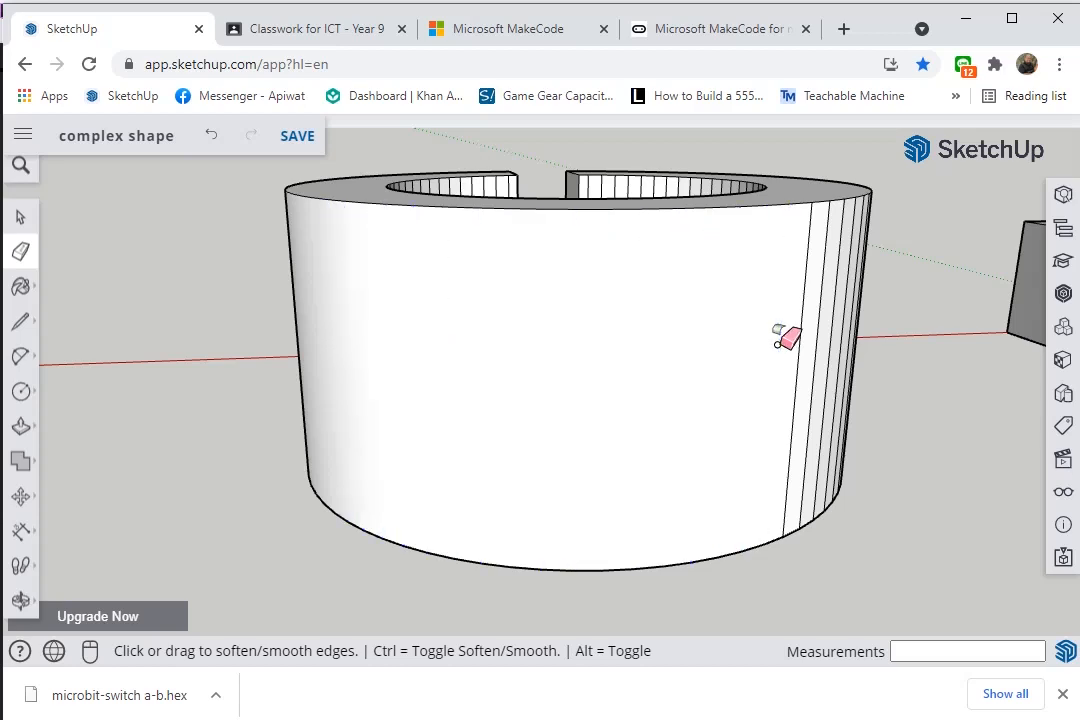
mouse_move(781, 333)
middle_down()
mouse_move(321, 403)
mouse_move(218, 430)
mouse_move(362, 417)
middle_up()
ctrl+drag(295, 437, 613, 428)
ctrl+drag(333, 447, 595, 430)
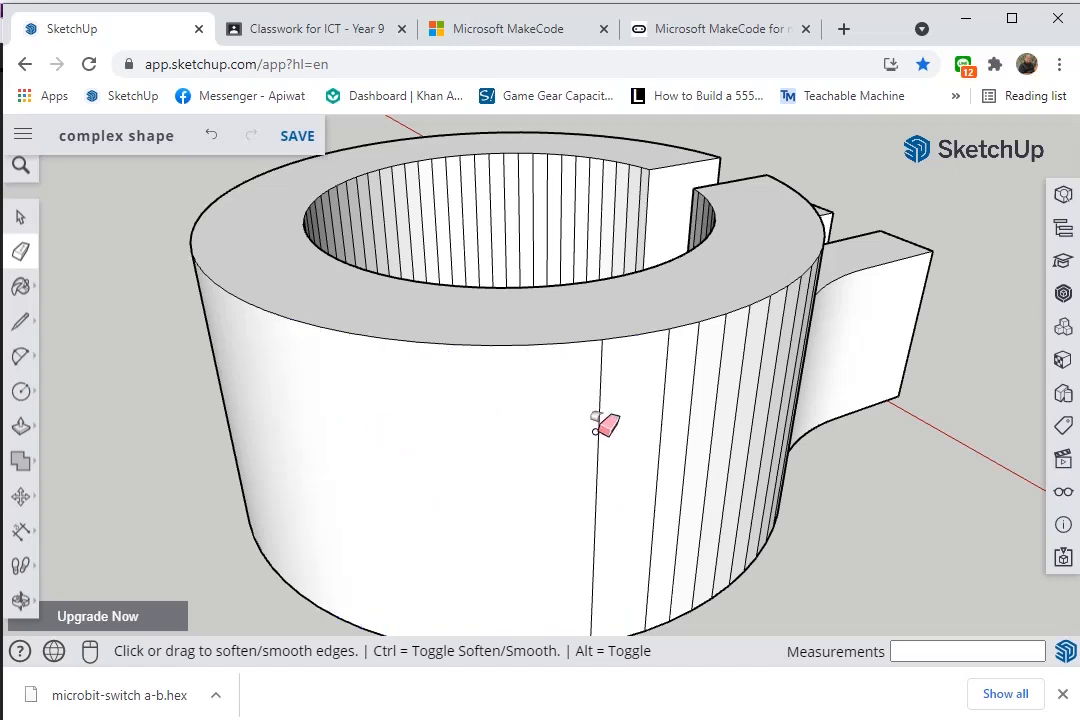
Soften the remaining vertical facet edges on the outer wall above and beside the other arm, including its transition edge
mouse_move(677, 430)
middle_down()
mouse_move(337, 407)
mouse_move(754, 361)
middle_up()
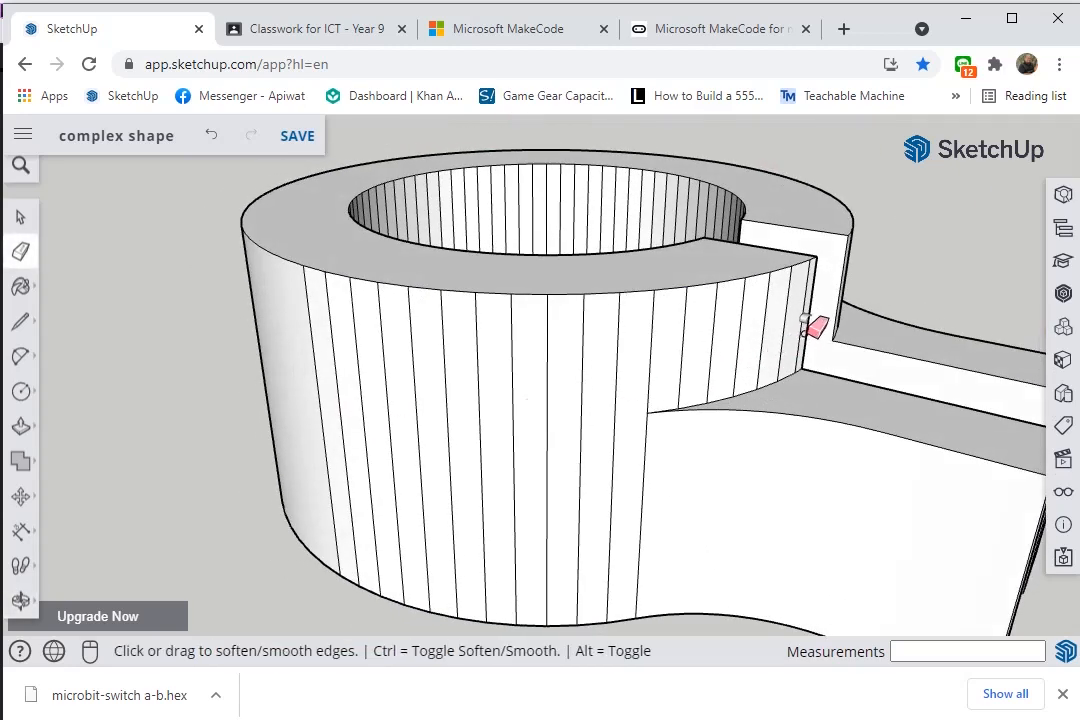
ctrl+drag(620, 399, 517, 409)
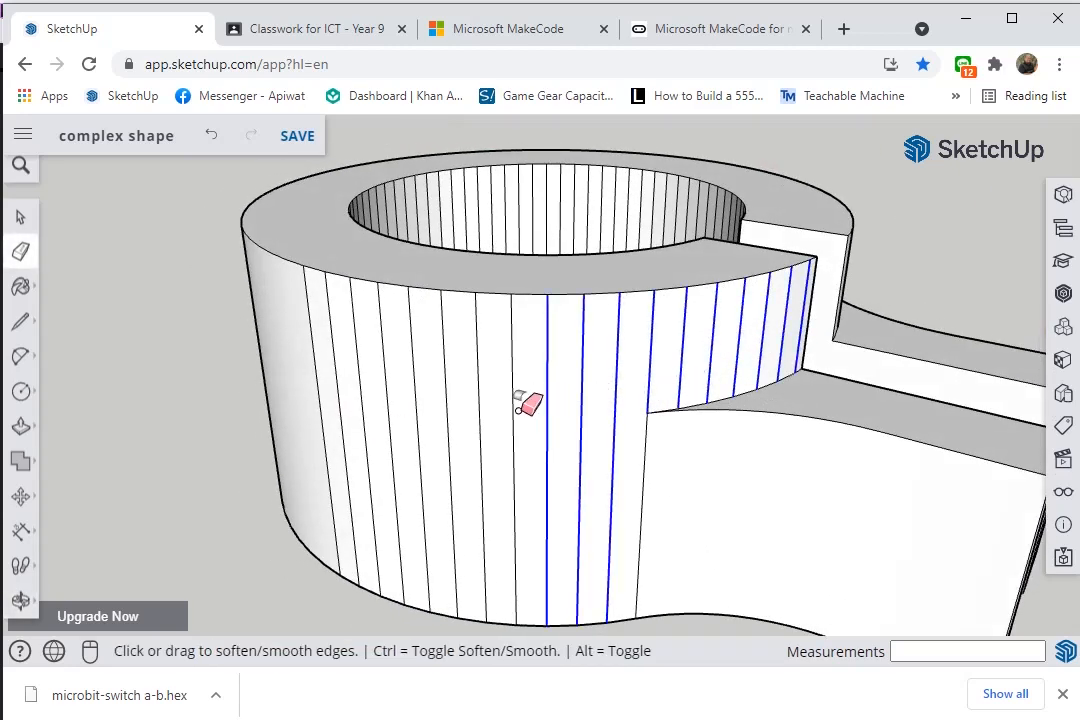
ctrl+drag(320, 388, 306, 376)
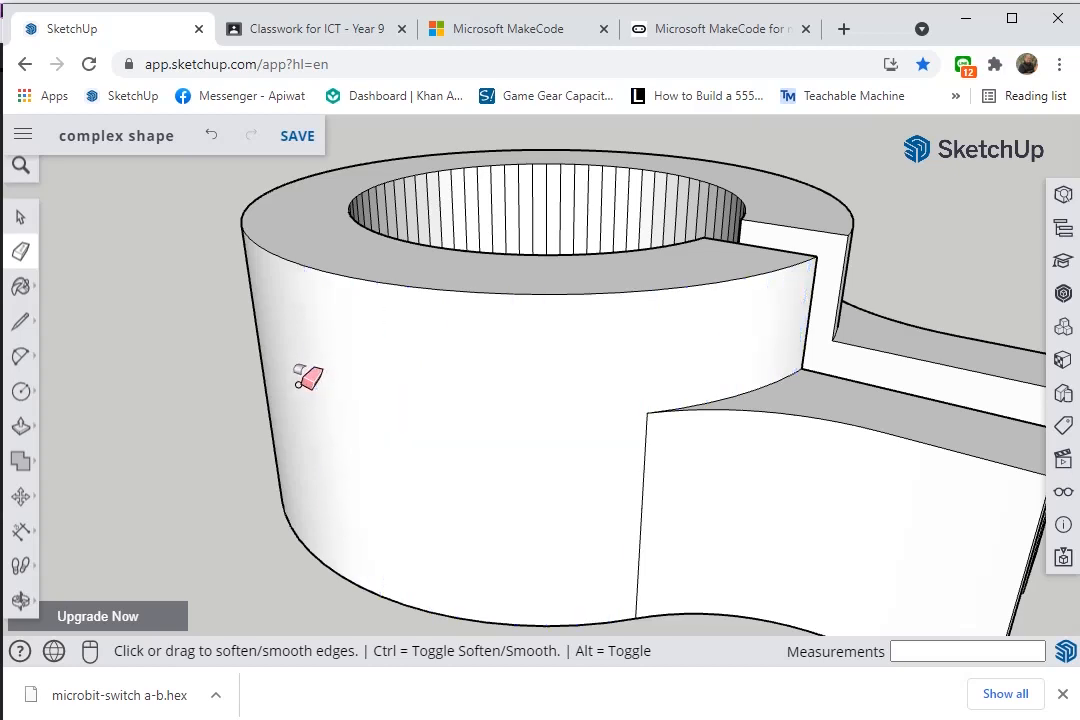
scroll(458, 398, down, 5)
scroll(581, 441, up, 5)
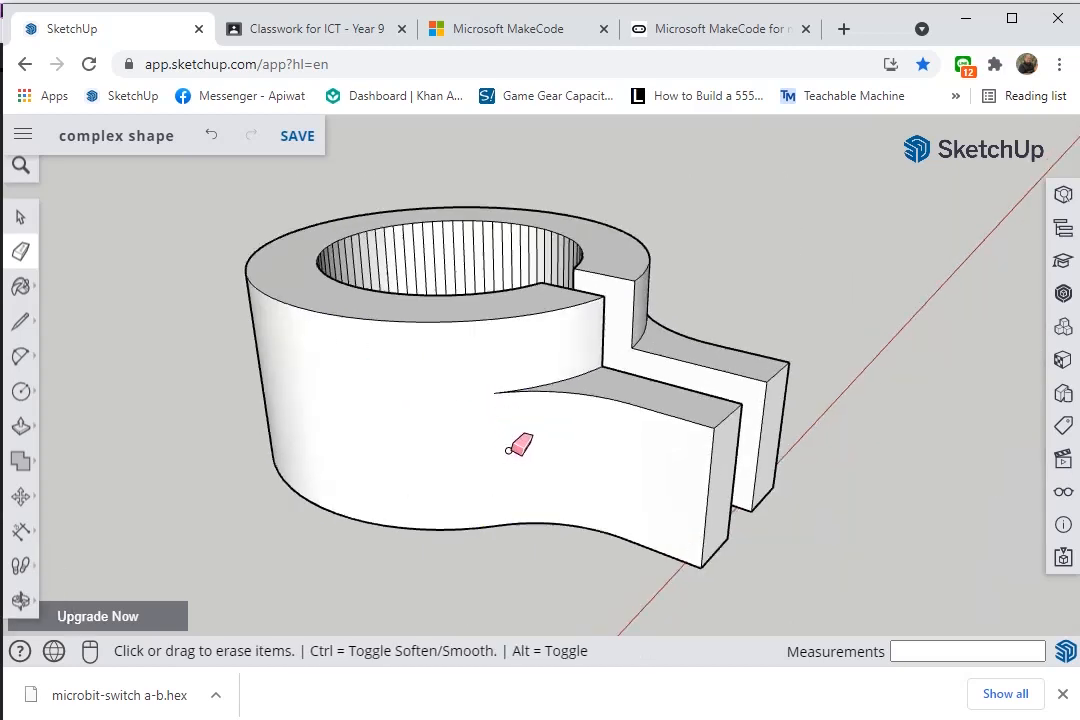
Extend the end faces of both arms outward by 3 mm with Push/Pull
mouse_move(581, 441)
middle_down()
mouse_move(280, 369)
mouse_move(85, 437)
middle_up()
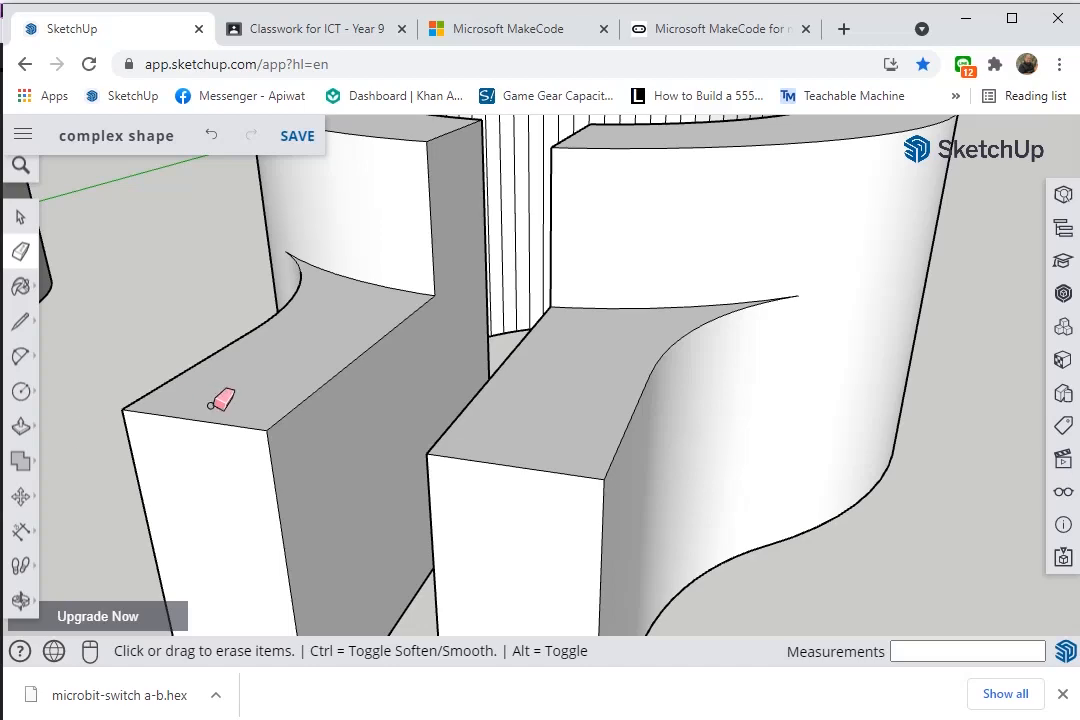
mouse_move(211, 405)
middle_down()
mouse_move(598, 357)
mouse_move(579, 313)
middle_up()
scroll(586, 421, down, 3)
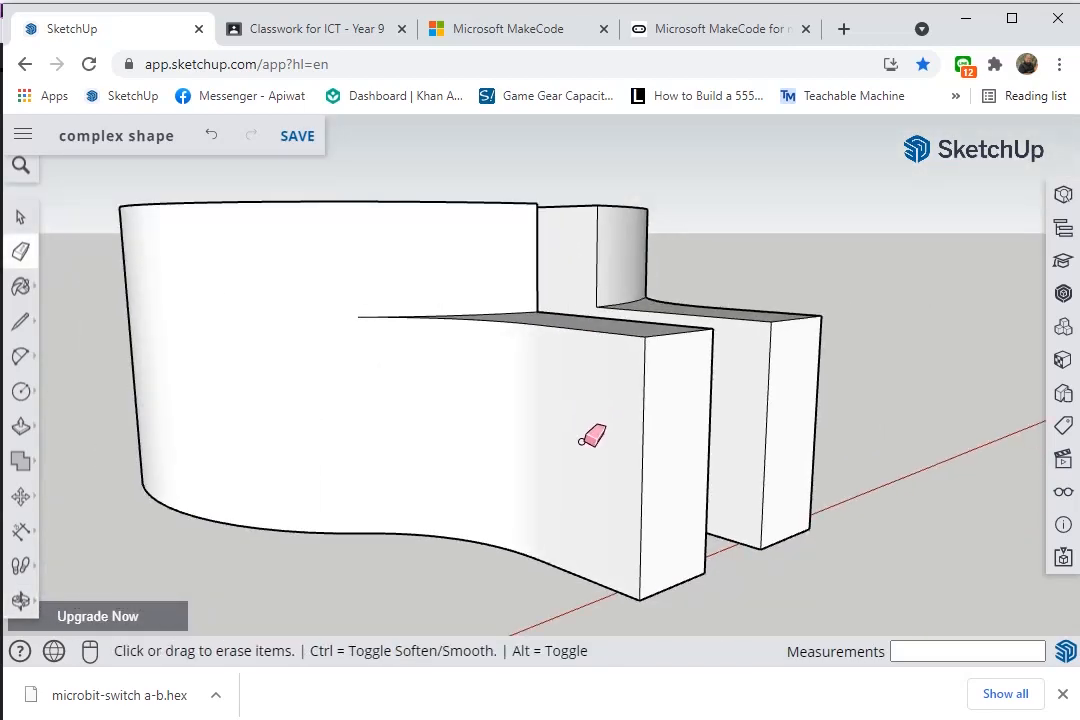
key(p)
click(674, 431)
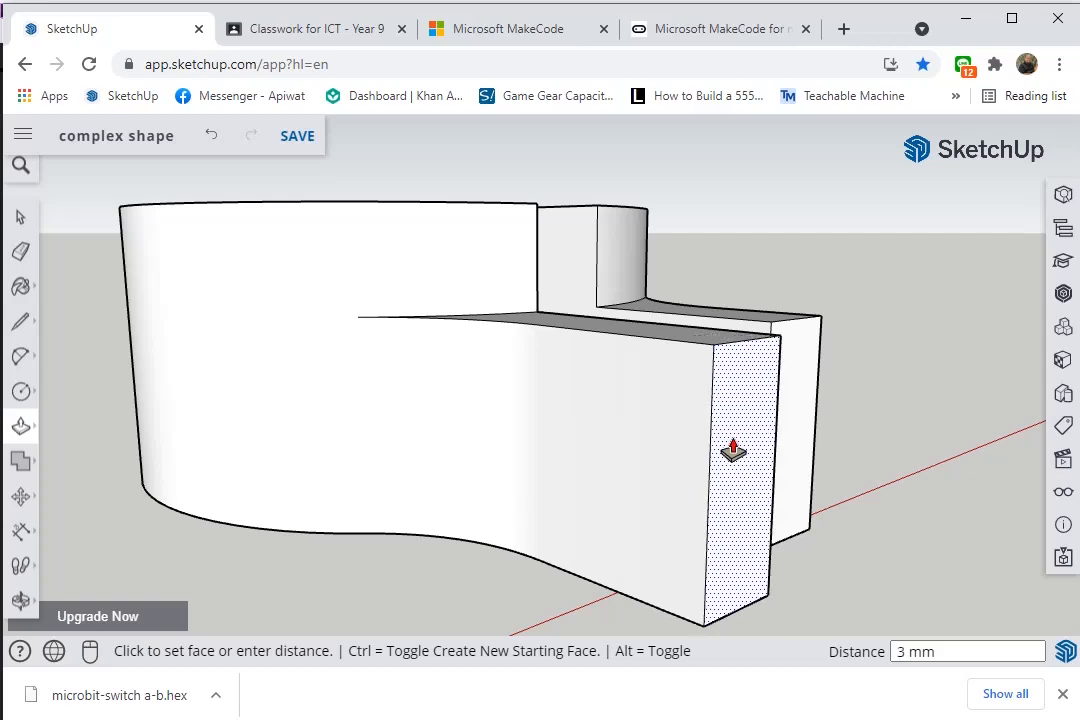
click(733, 452)
middle_drag(774, 429, 780, 350)
double_click(723, 503)
scroll(716, 497, down, 3)
scroll(735, 468, up, 2)
Select the whole clamp to expose its softened edges and draw a midpoint-to-midpoint guide line across the arm's flat outer side
key(space)
click(683, 453)
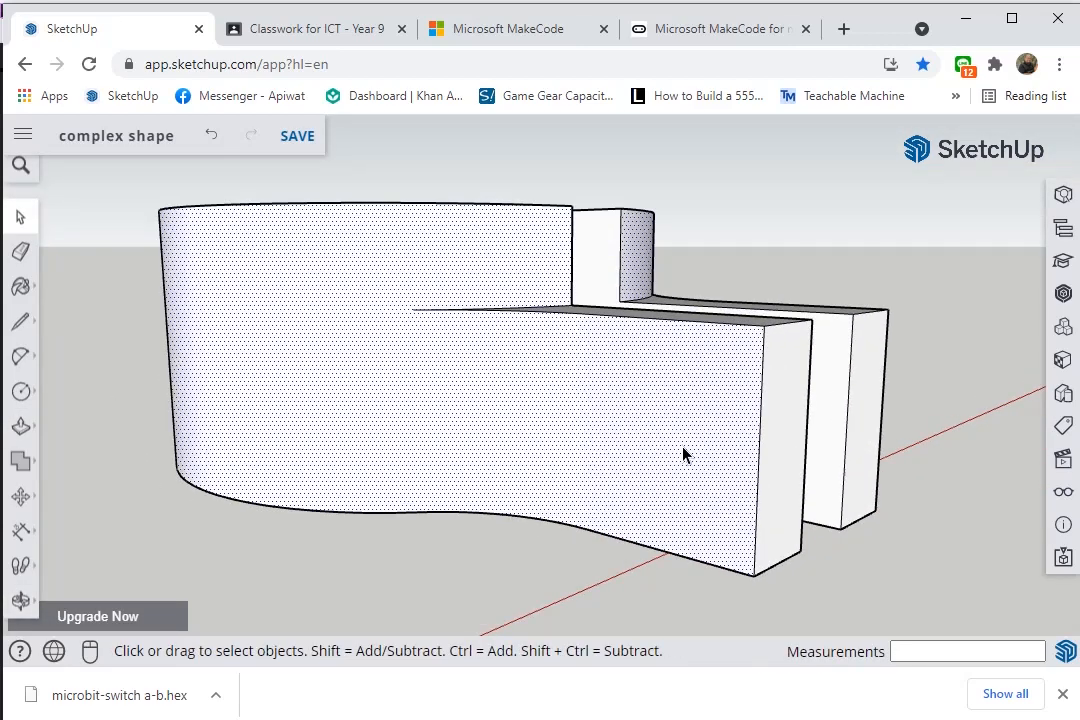
triple_click(683, 453)
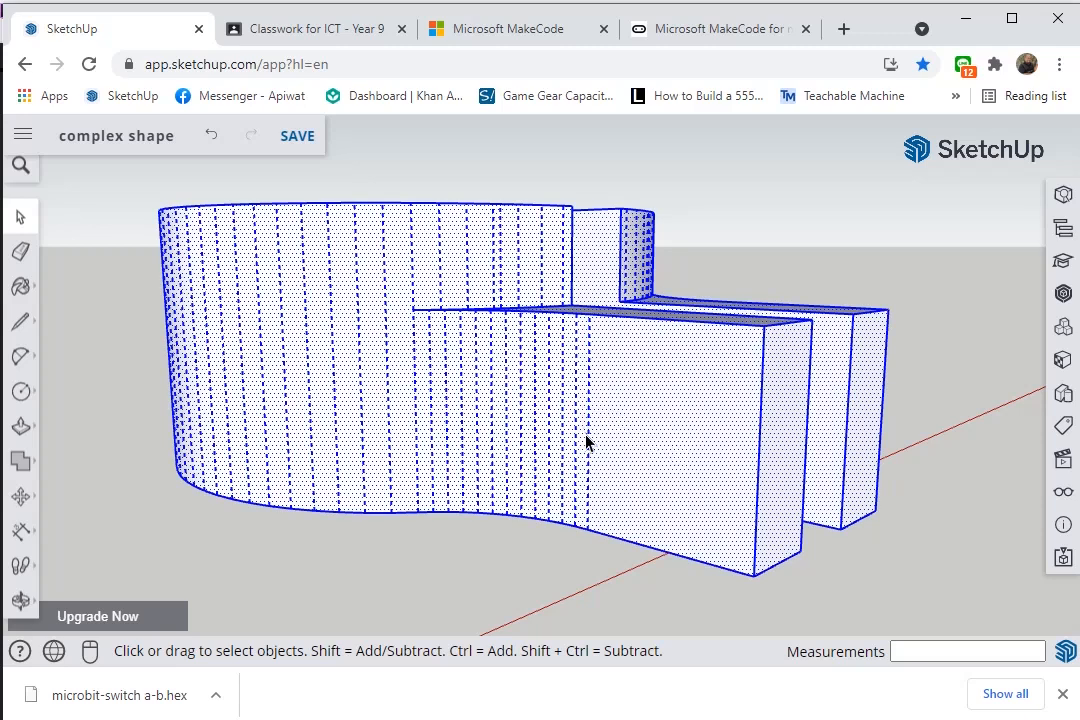
key(l)
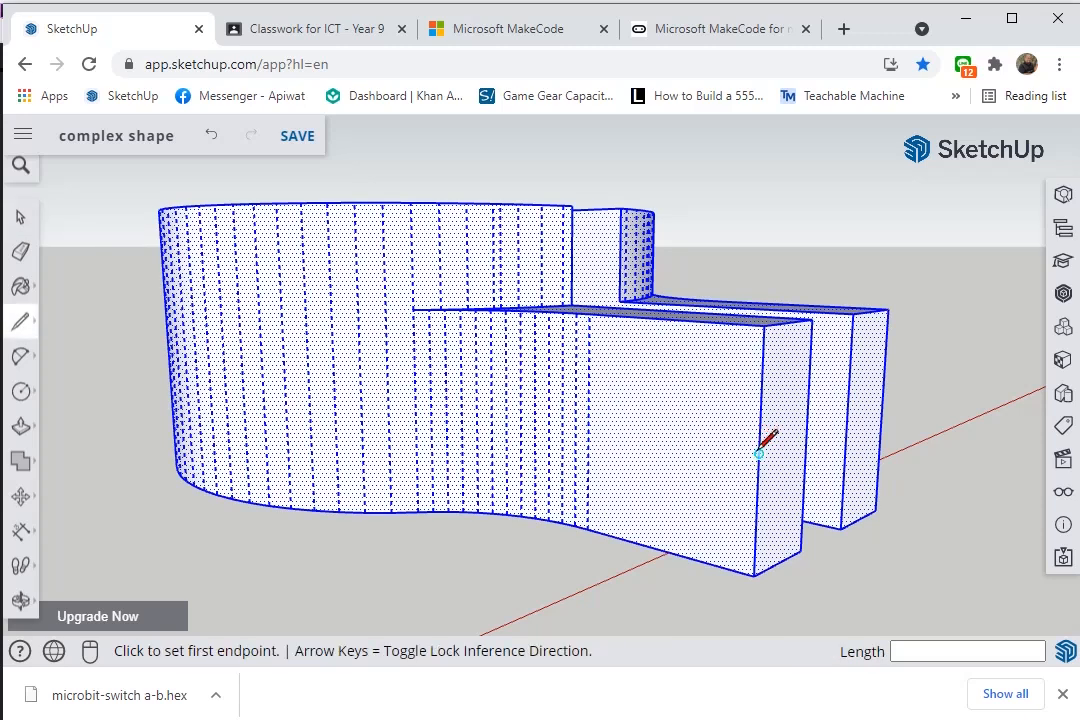
click(759, 453)
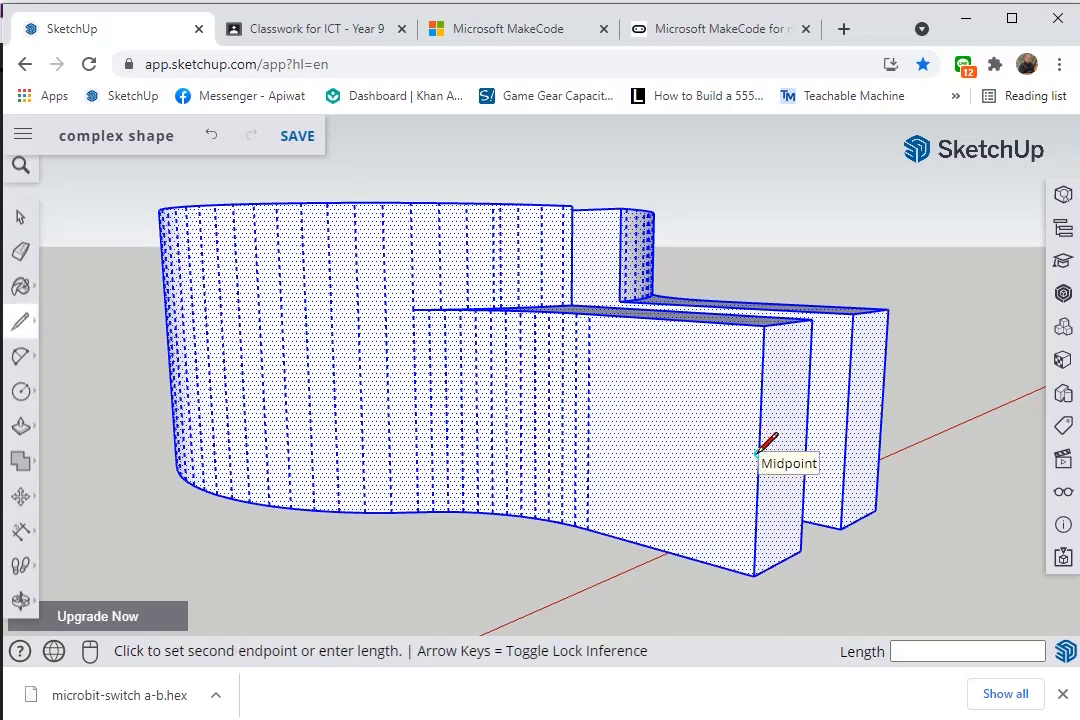
click(588, 424)
Draw a circle with a radius of about 2 mm at the guide line's midpoint and erase the guide line
key(c)
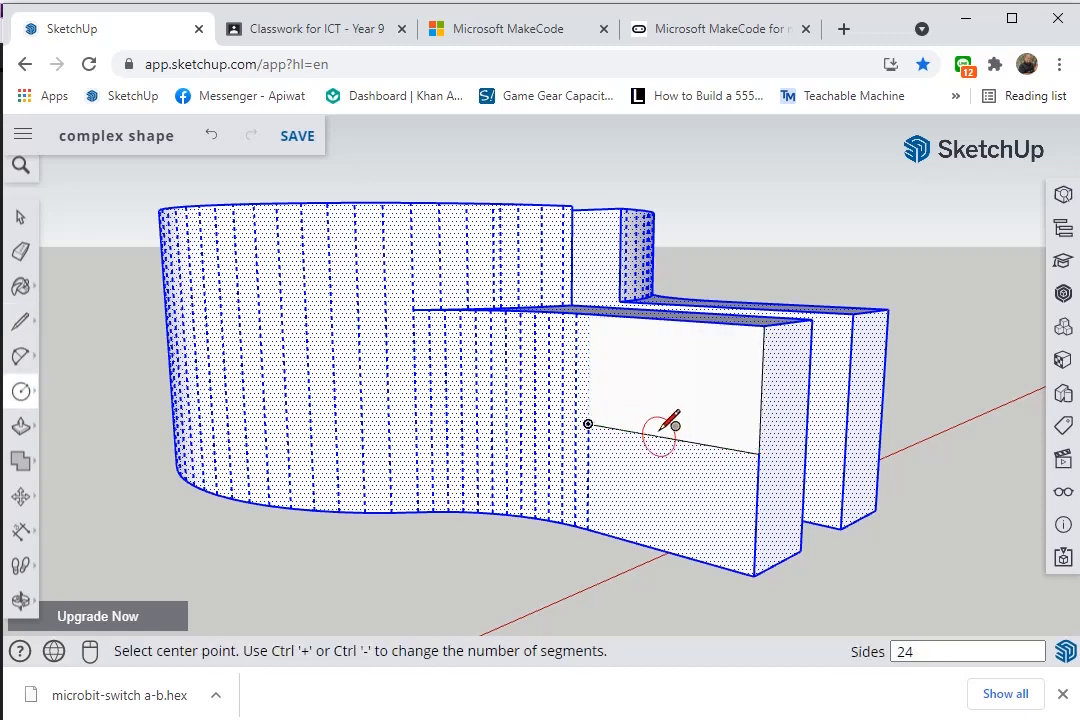
click(667, 437)
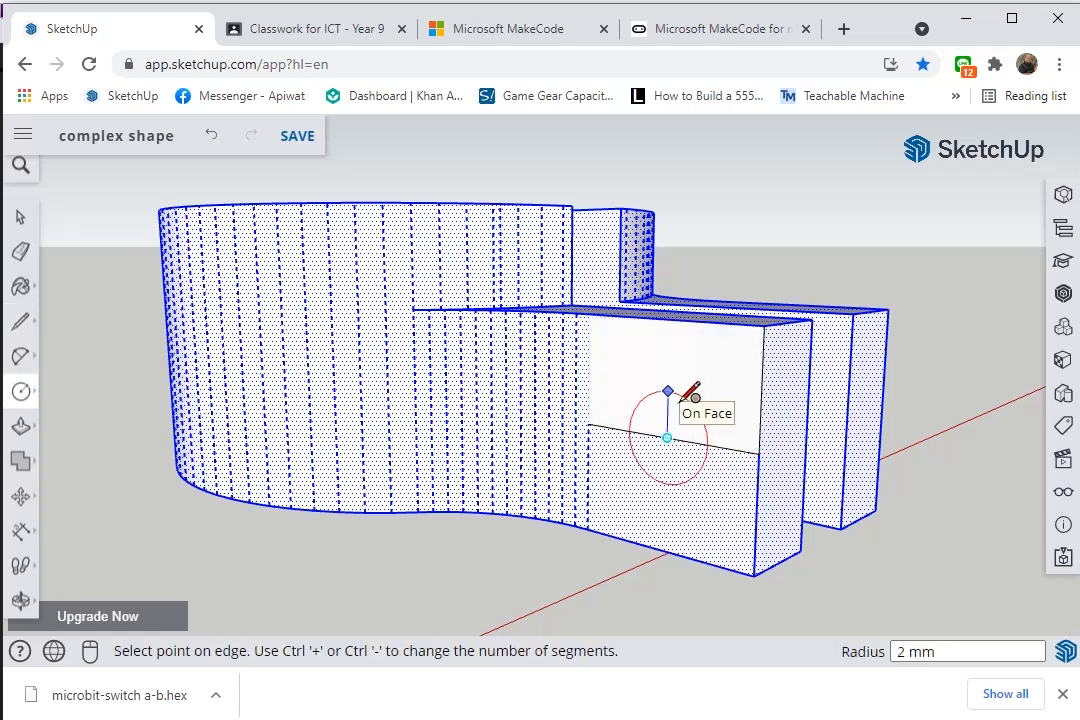
click(686, 399)
scroll(690, 399, up, 3)
key(e)
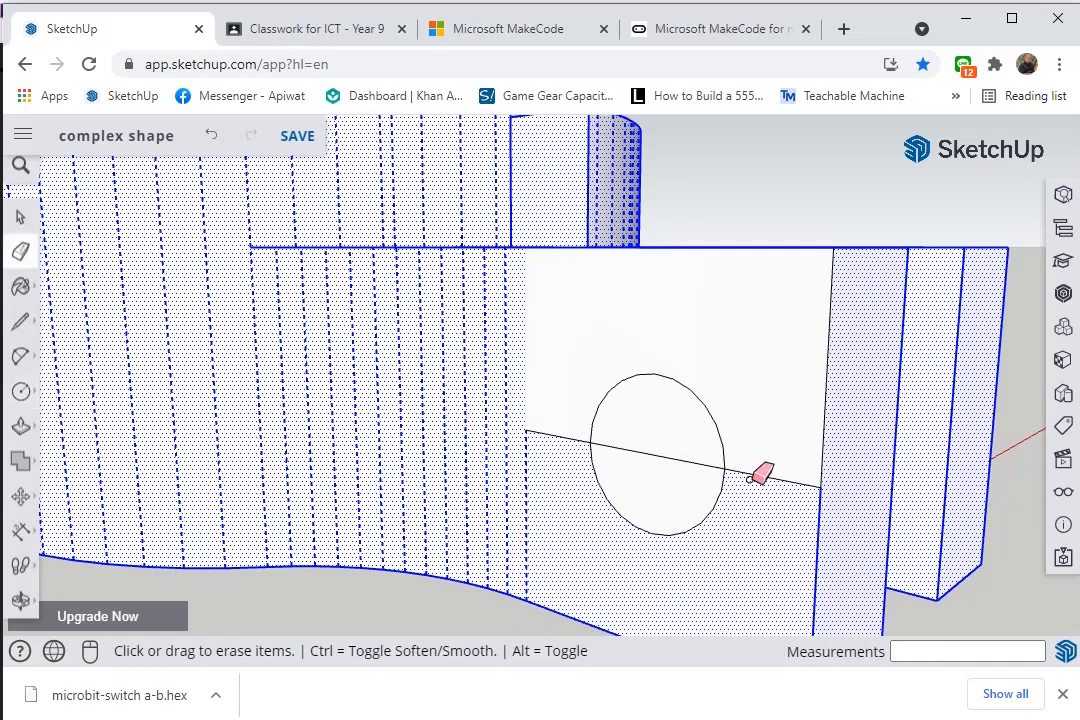
scroll(597, 399, down, 3)
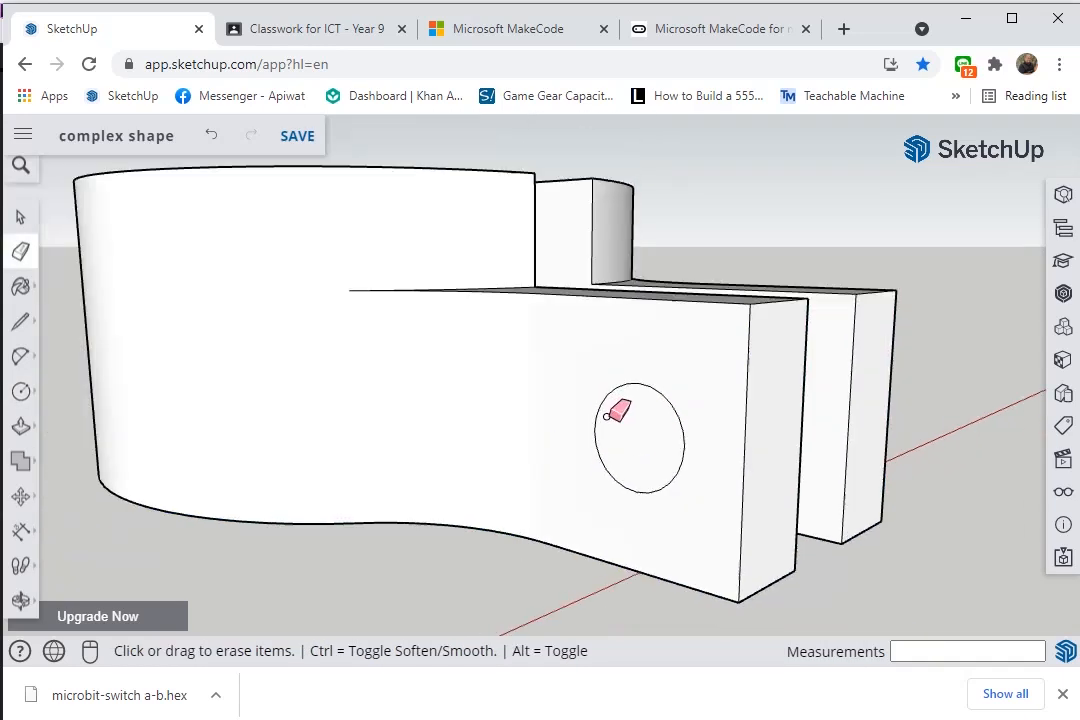
Push the circle 4 mm through the arm to cut the bolt hole
key(p)
click(648, 455)
middle_drag(682, 434, 406, 517)
click(410, 515)
scroll(405, 497, up, 5)
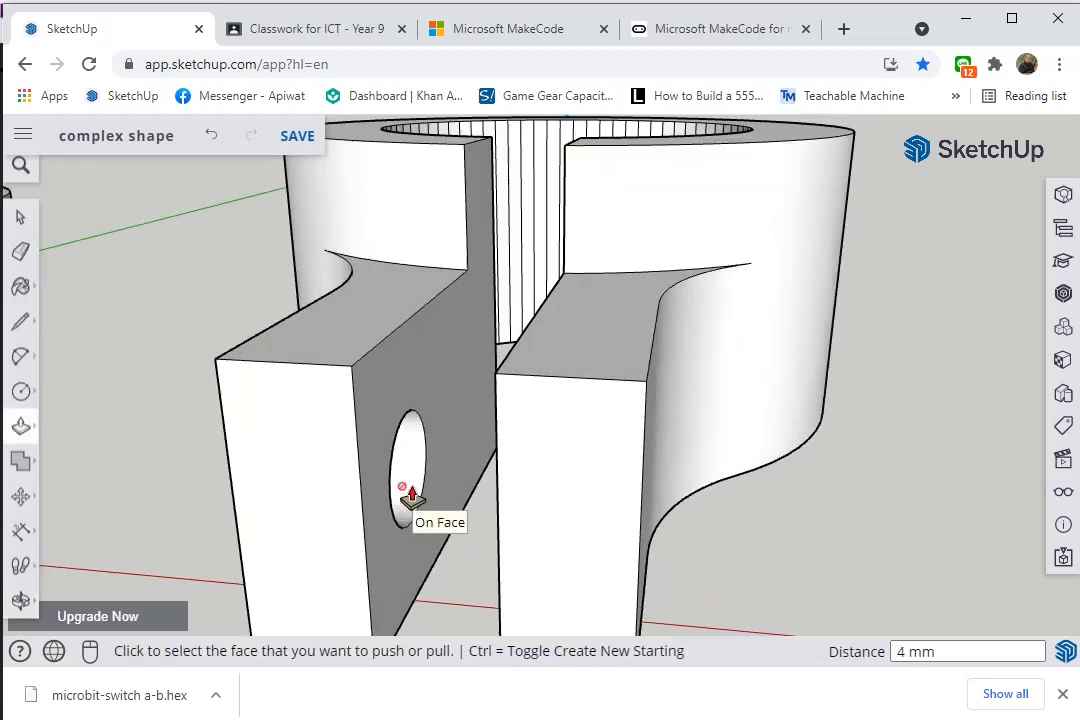
Copy the bolt hole's inner rim across the gap onto the opposite arm's inner face, aligned by the arms' corners
key(space)
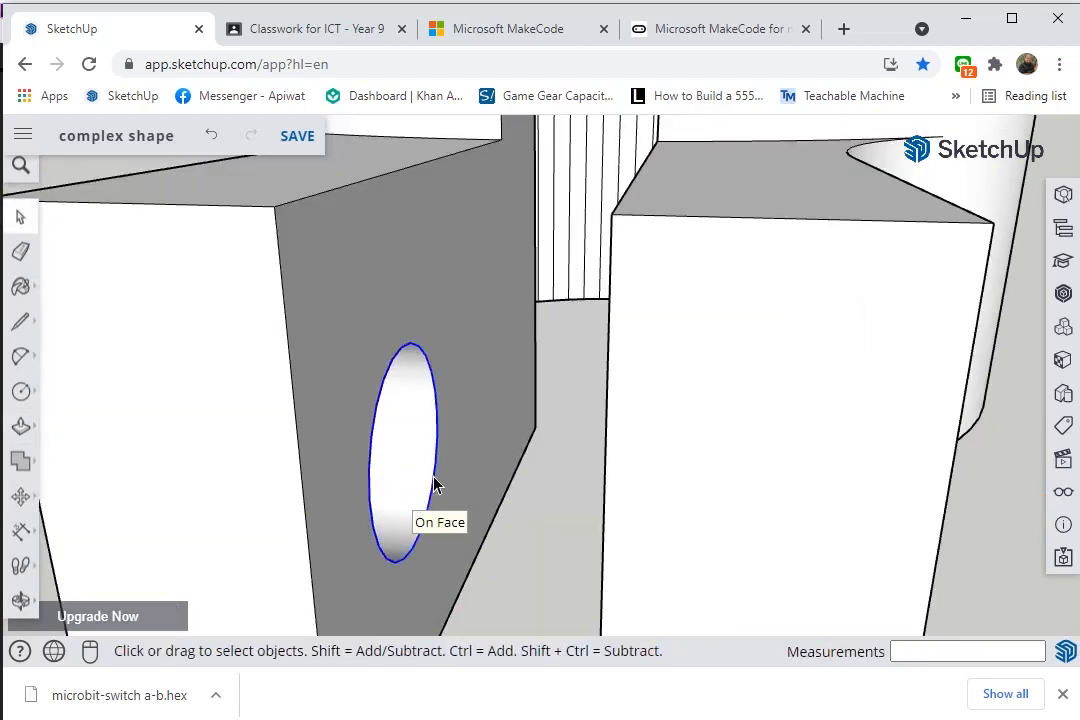
key(m)
click(273, 207)
key(ctrl)
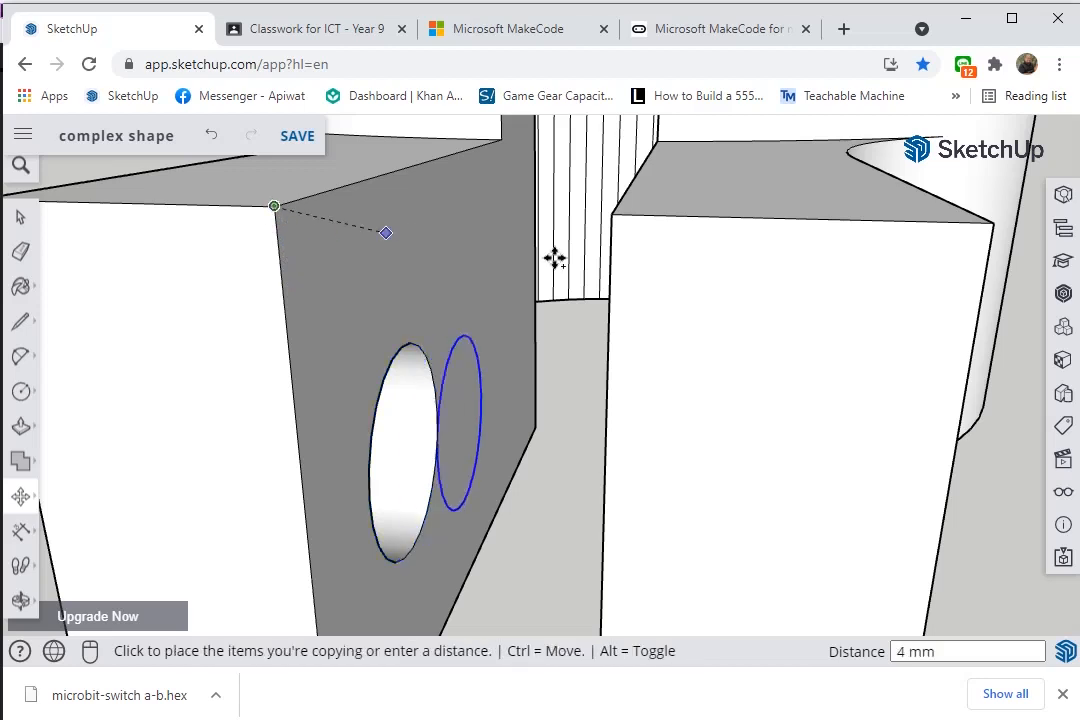
click(612, 218)
middle_drag(598, 248, 856, 393)
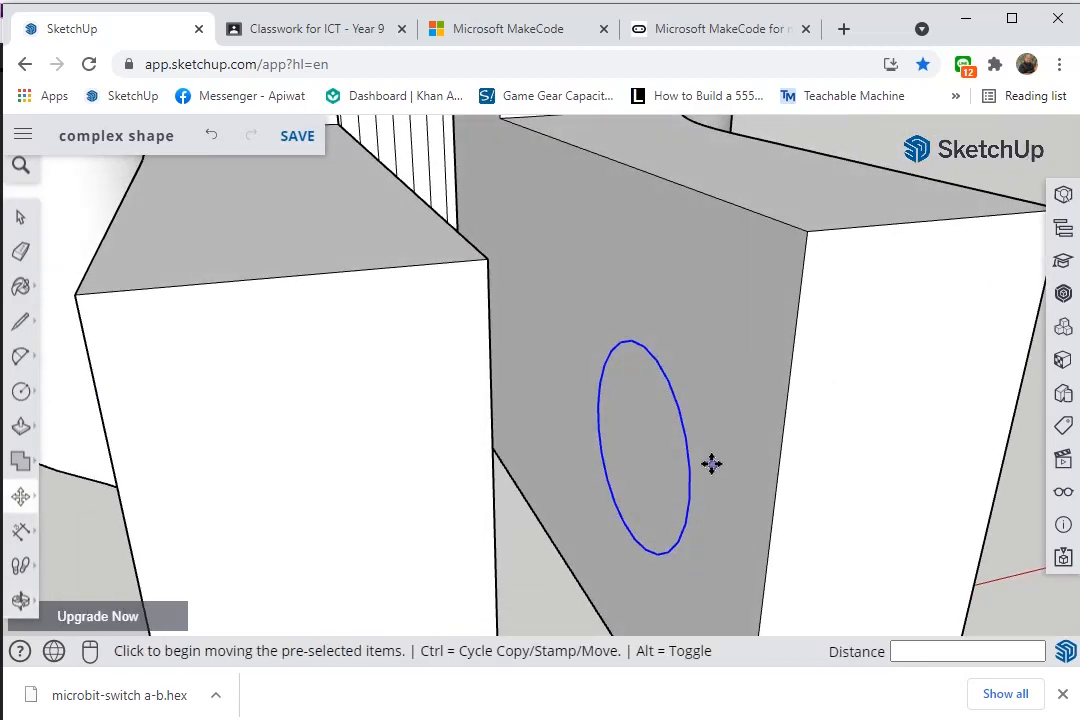
Push the copied circle 4 mm through the second arm to complete the bolt hole
key(space)
key(p)
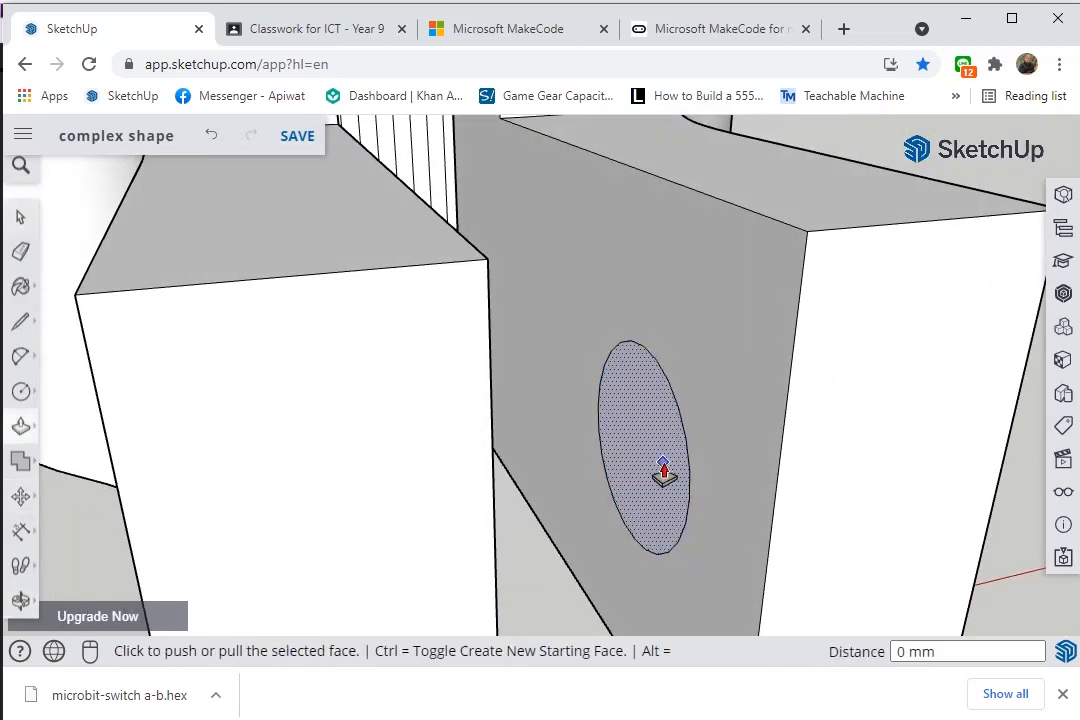
click(664, 470)
middle_drag(742, 457, 7, 431)
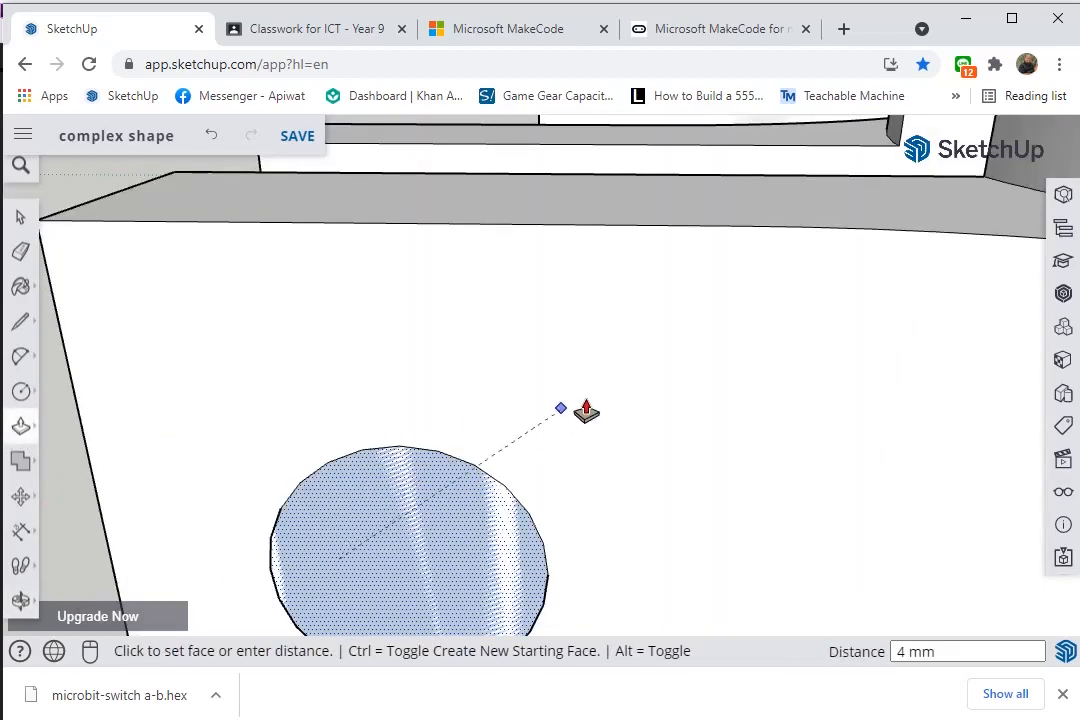
click(475, 451)
scroll(460, 455, down, 5)
Soften the vertical facet edges on the ring's inner wall, starting beside the slit and working around the first half
middle_drag(446, 460, 560, 300)
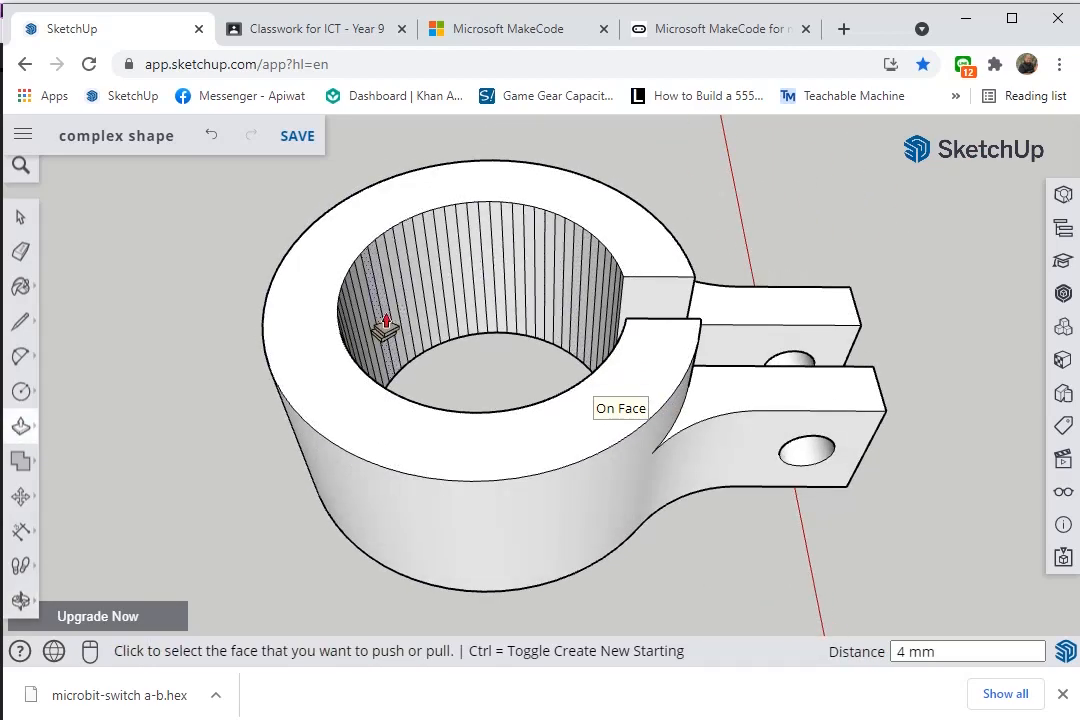
mouse_move(395, 313)
middle_down()
mouse_move(660, 280)
mouse_move(646, 294)
middle_up()
key(e)
scroll(550, 270, up, 6)
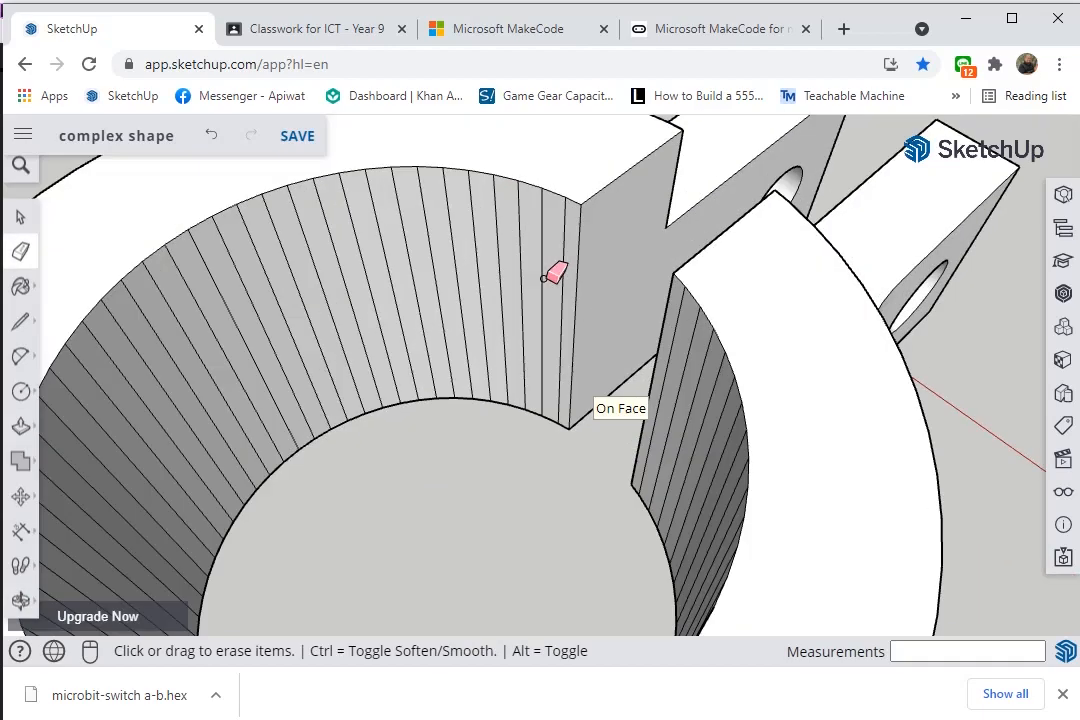
mouse_move(577, 283)
ctrl+mouse_down()
mouse_move(488, 262)
mouse_move(266, 303)
ctrl+mouse_up()
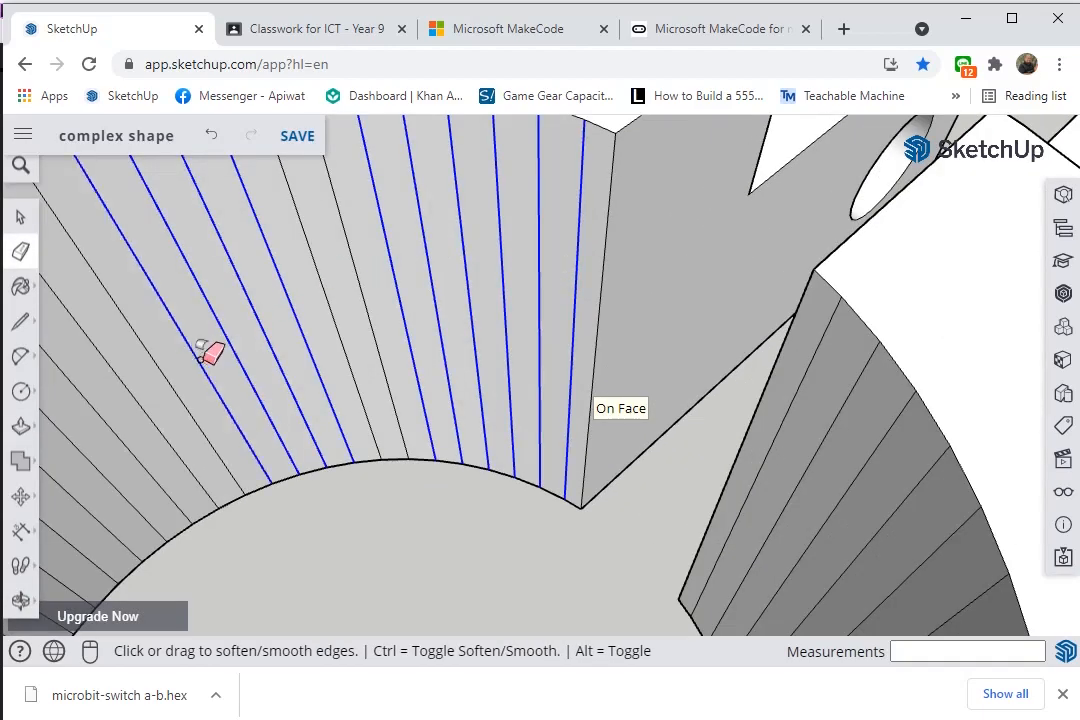
ctrl+drag(322, 373, 325, 354)
scroll(325, 354, down, 5)
mouse_move(458, 298)
shift+middle_down()
mouse_move(735, 283)
mouse_move(350, 285)
shift+middle_up()
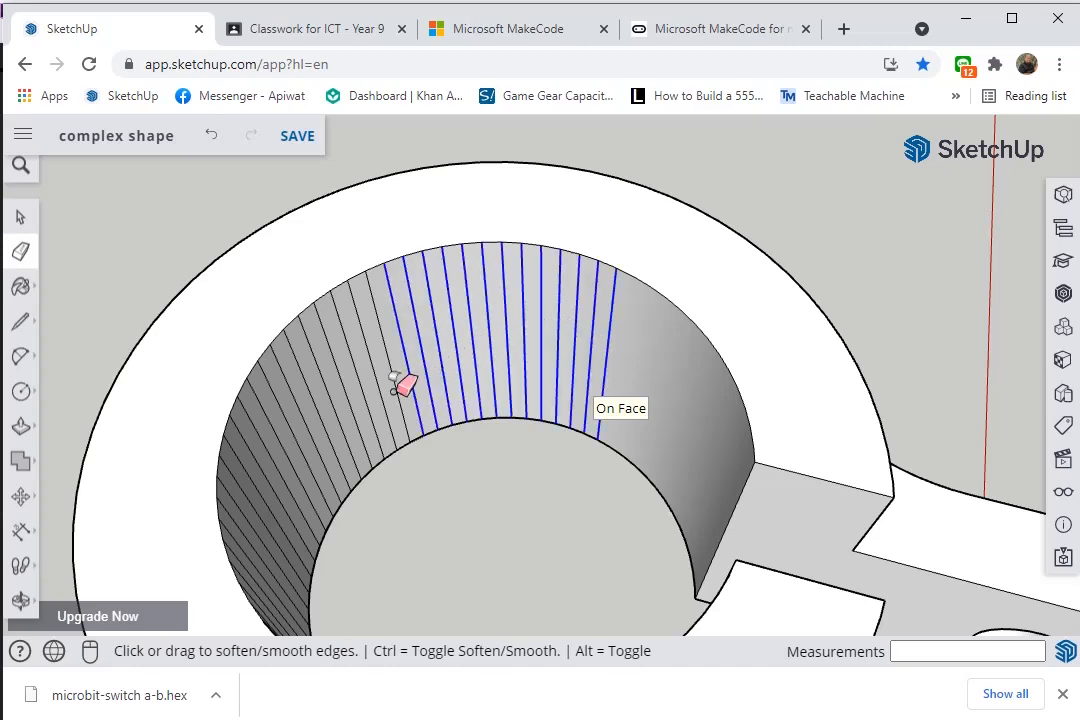
ctrl+drag(282, 535, 290, 520)
Soften the remaining facet edges on the ring's inner wall up to the other side of the slit
mouse_move(290, 520)
middle_down()
mouse_move(306, 441)
mouse_move(357, 357)
mouse_move(518, 436)
mouse_move(527, 503)
middle_up()
scroll(369, 436, up, 5)
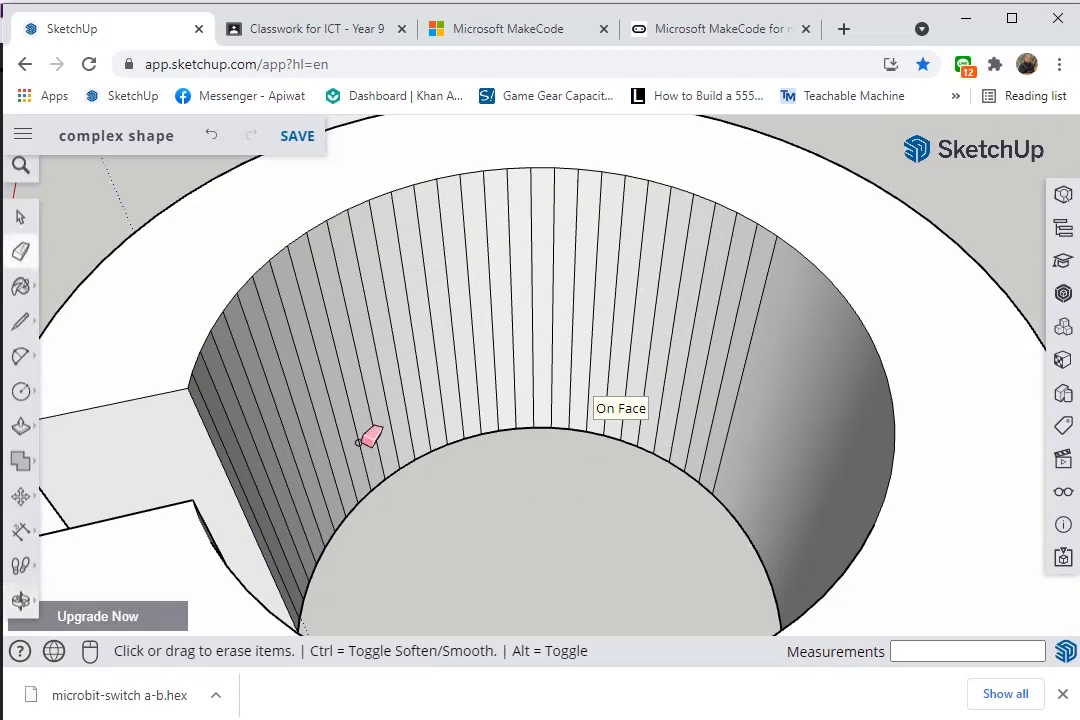
mouse_move(183, 423)
ctrl+mouse_down()
mouse_move(270, 325)
mouse_move(530, 277)
mouse_move(771, 301)
mouse_move(924, 352)
ctrl+mouse_up()
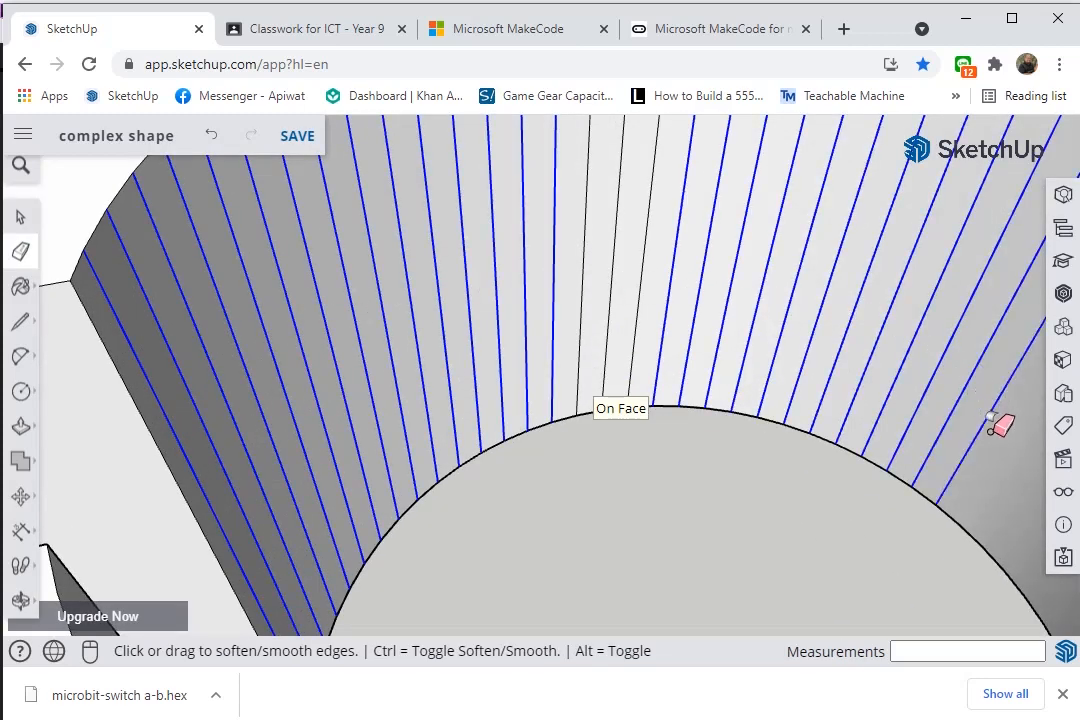
ctrl+drag(590, 300, 569, 300)
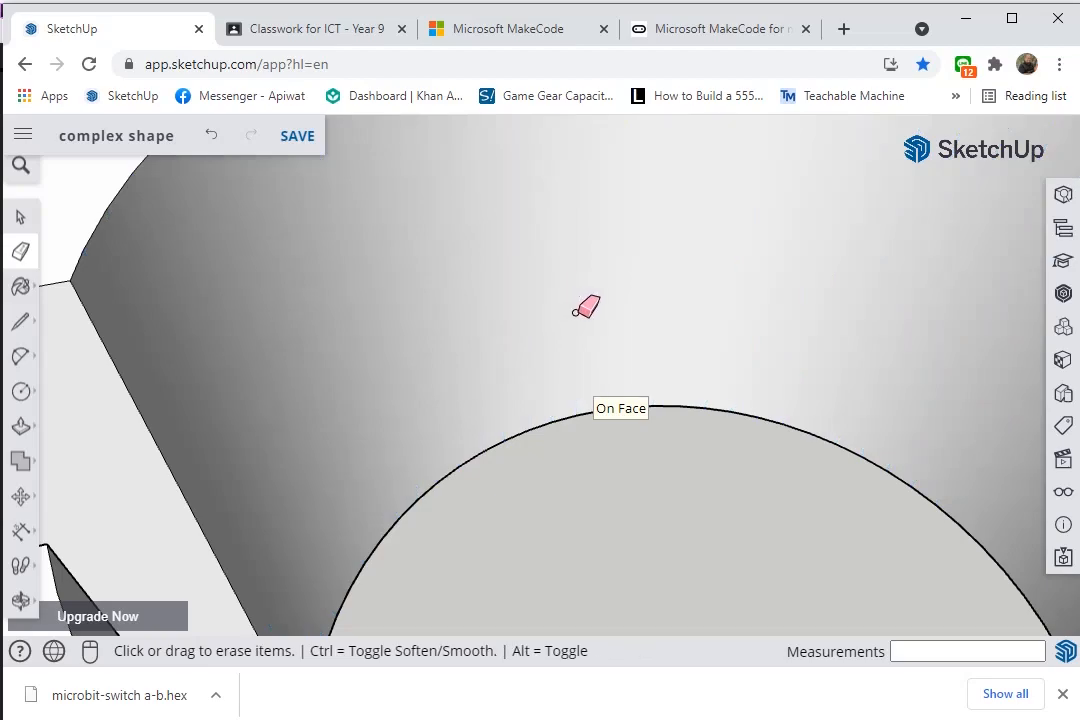
scroll(583, 300, down, 5)
mouse_move(613, 378)
middle_down()
mouse_move(586, 482)
mouse_move(559, 217)
mouse_move(521, 483)
mouse_move(453, 434)
mouse_move(764, 405)
mouse_move(704, 284)
mouse_move(548, 374)
mouse_move(552, 405)
mouse_move(489, 447)
mouse_move(560, 412)
mouse_move(578, 585)
mouse_move(597, 590)
mouse_move(991, 340)
mouse_move(528, 619)
mouse_move(452, 450)
mouse_move(692, 504)
mouse_move(723, 195)
mouse_move(882, 335)
mouse_move(652, 407)
mouse_move(629, 680)
mouse_move(224, 683)
middle_up()
key(p)
key(space)
click(571, 398)
key(Delete)
key(ctrl+z)
Compare the finished clamp with the example clamp from above, below and the side
scroll(810, 424, down, 5)
middle_drag(810, 424, 390, 548)
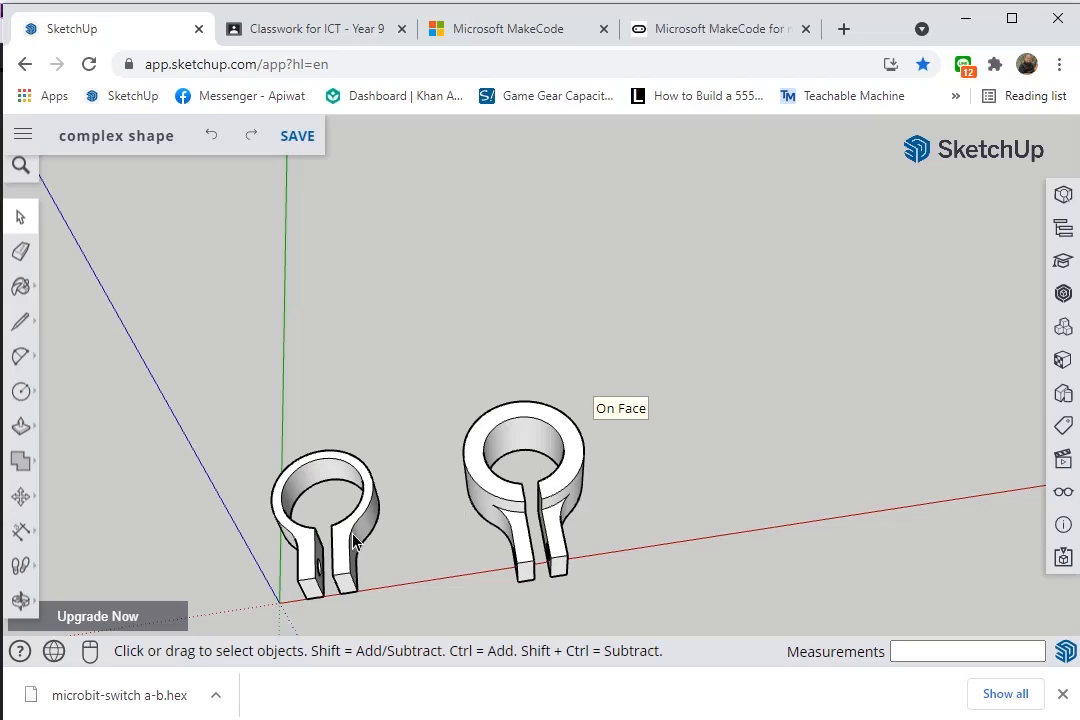
middle_drag(444, 558, 394, 243)
middle_drag(465, 321, 521, 362)
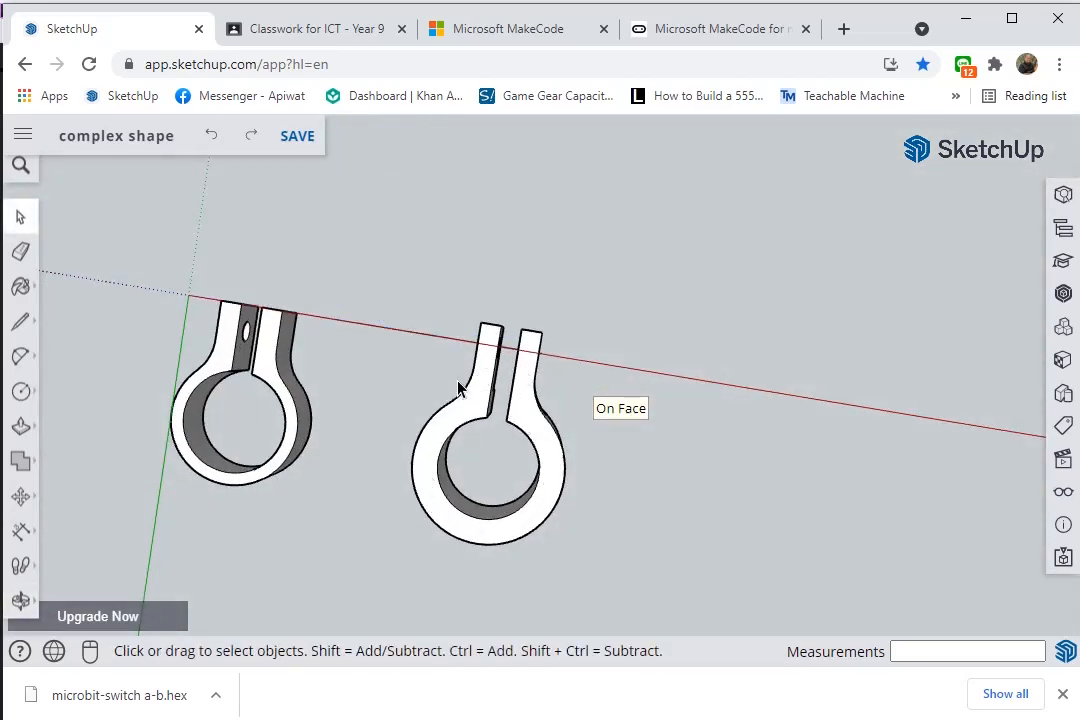
middle_drag(260, 313, 660, 432)
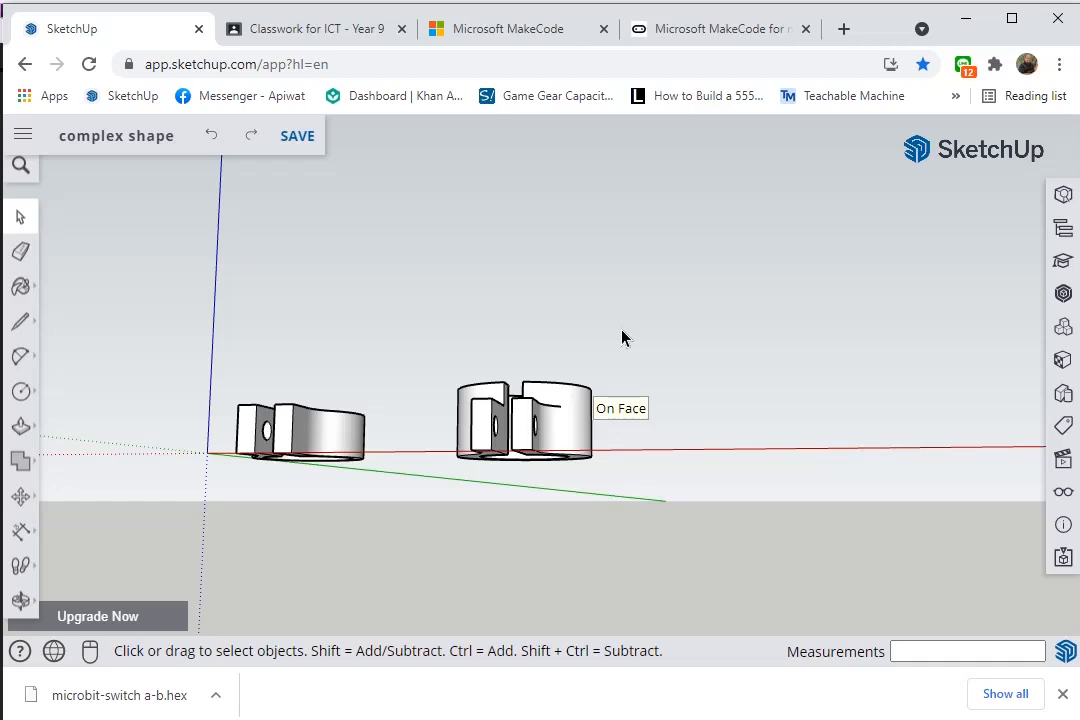
click(359, 108)
click(380, 107)
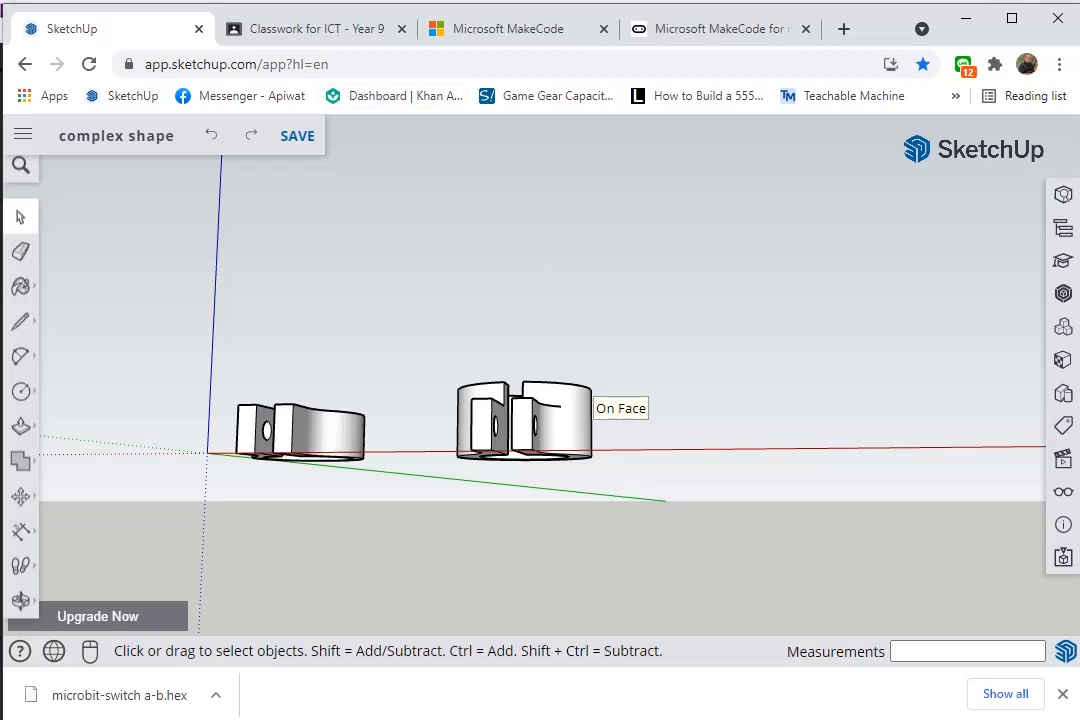